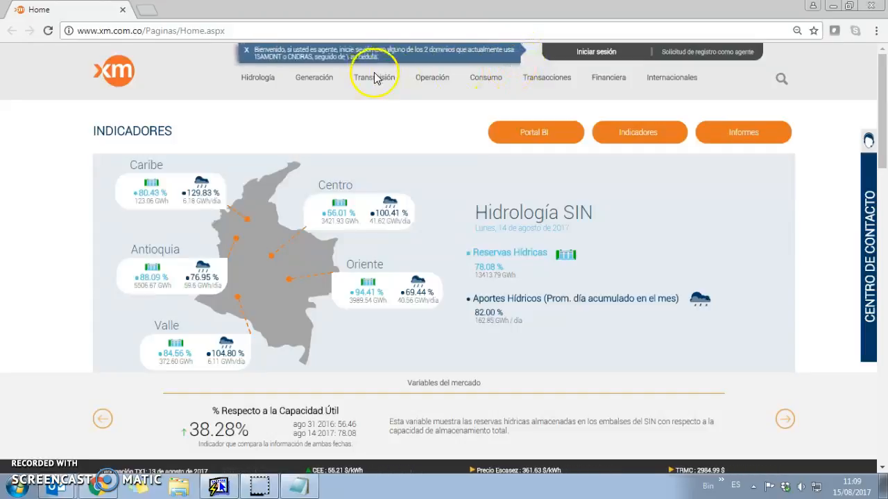
# Sign in to the XM portal's agent area with the agent username and password
pyautogui.click(595, 53)
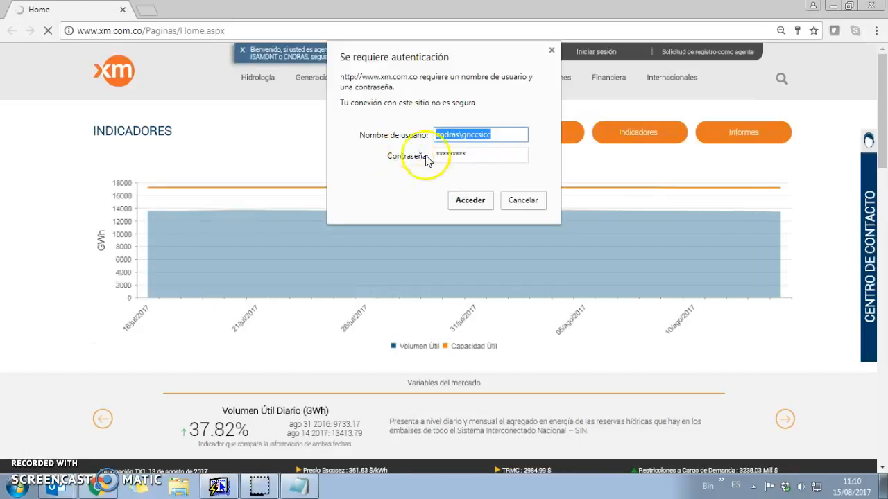
pyautogui.click(459, 154)
pyautogui.click(470, 201)
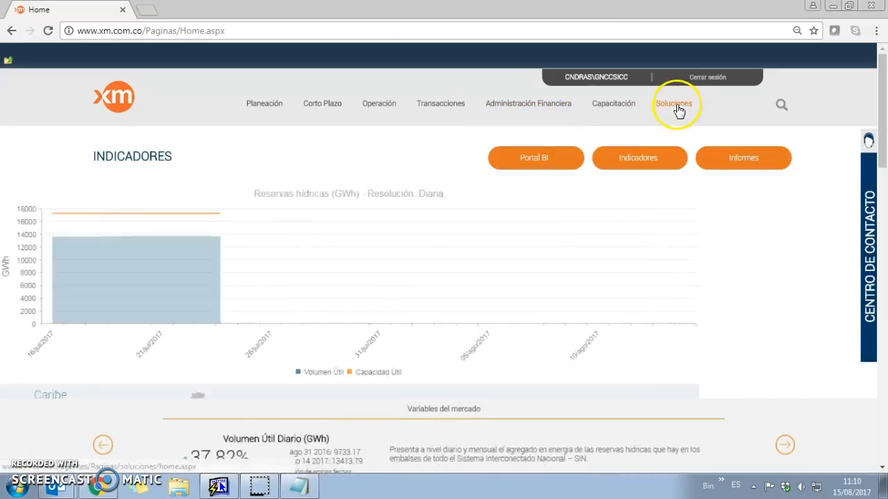
# Open DGP - Demanda Generación Pérdidas from Soluciones > Comercialización and sign in
pyautogui.click(676, 105)
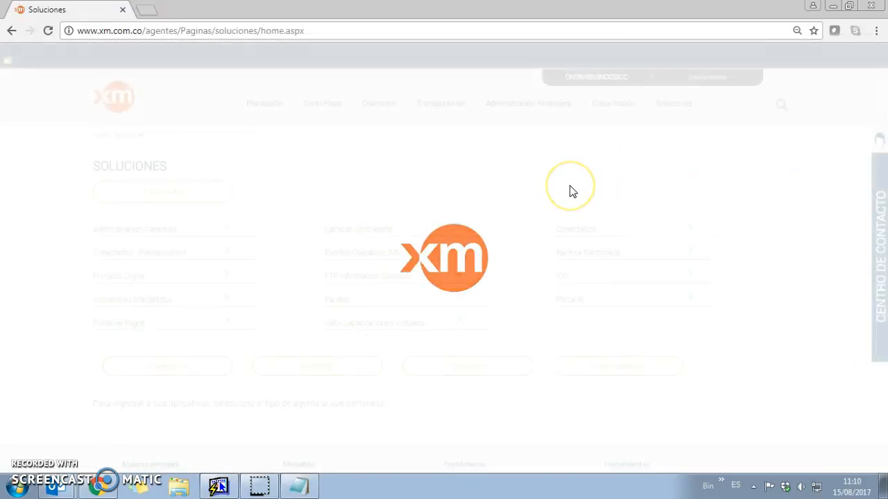
pyautogui.scroll(-3, 572, 205)
pyautogui.click(621, 173)
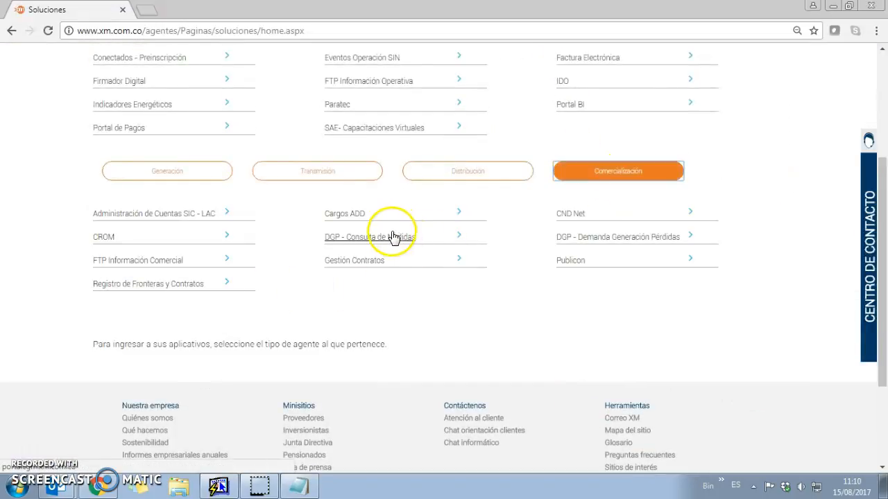
pyautogui.click(594, 242)
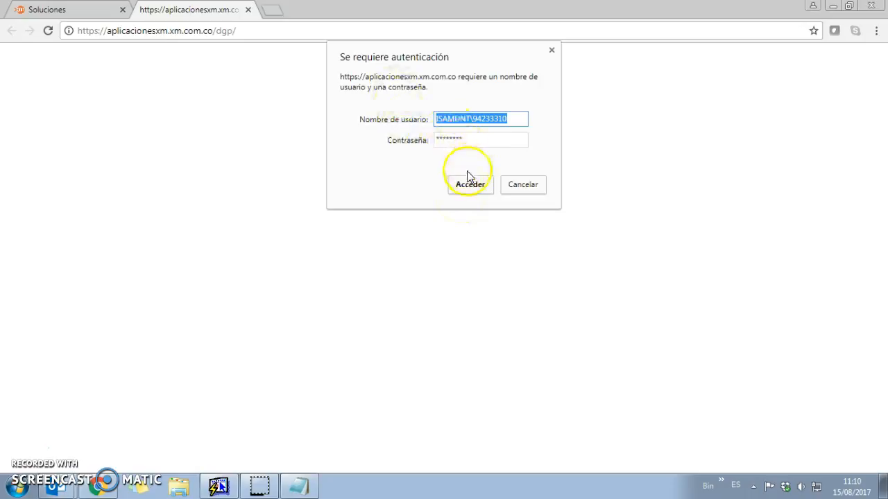
pyautogui.click(466, 185)
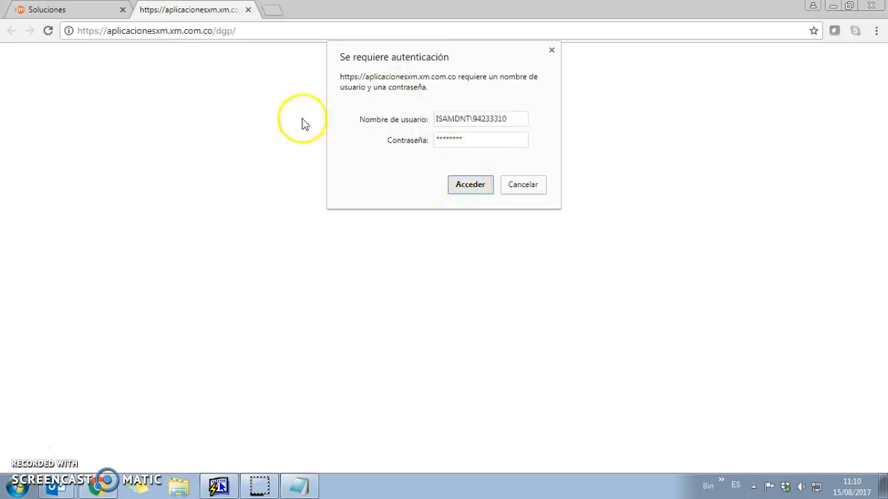
pyautogui.click(459, 183)
# Add an 'AENC:' line below the Tx2 address in the validation instructions note
pyautogui.click(257, 32)
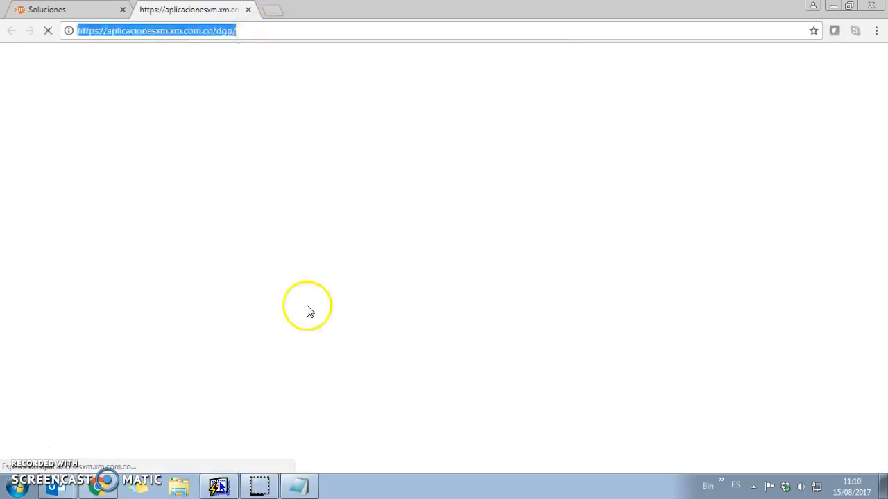
pyautogui.click(299, 485)
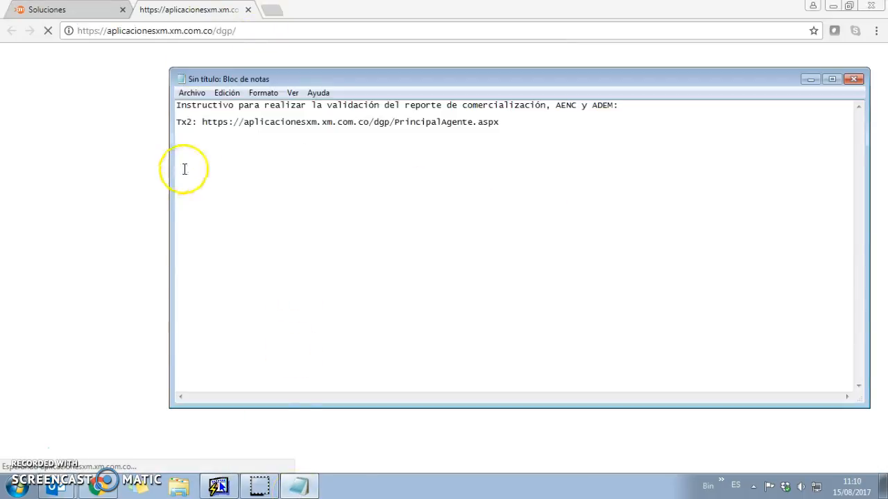
pyautogui.click(512, 124)
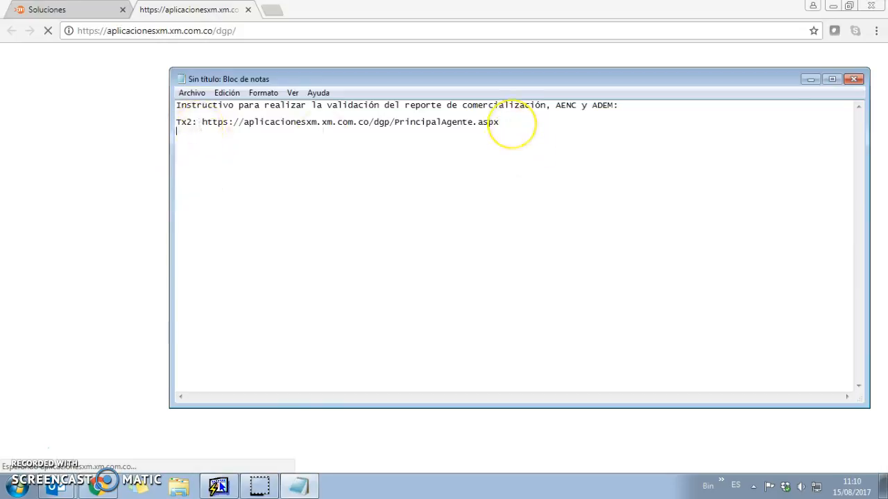
pyautogui.write('AENC:')
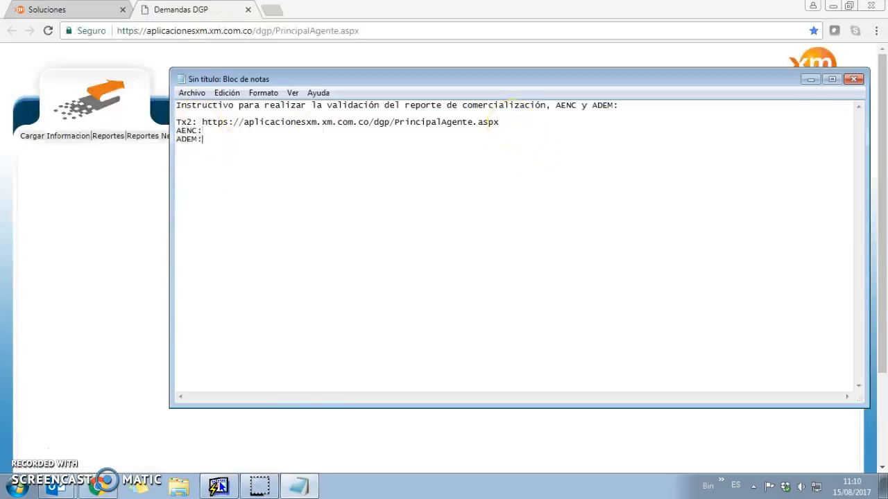
# Open the Energía Activa Sin Referir Agente report and choose the COMERCIALIZADOR business unit
pyautogui.click(125, 119)
pyautogui.moveTo(114, 137)
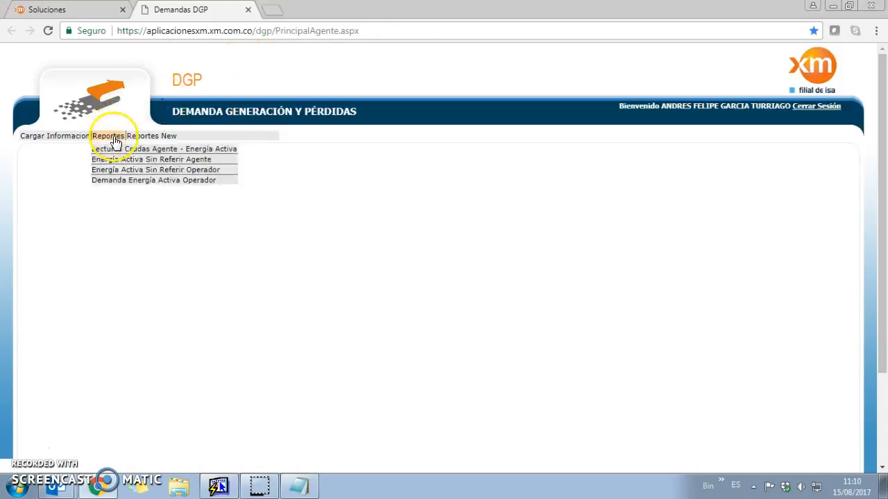
pyautogui.moveTo(131, 161)
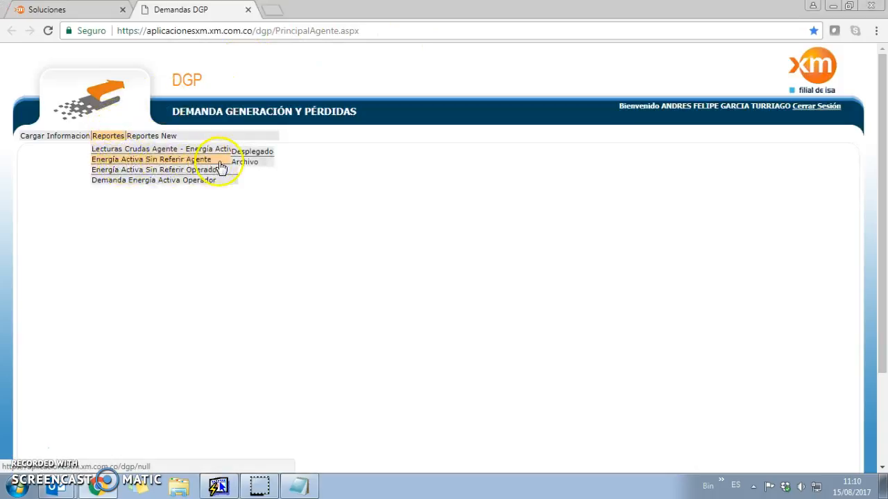
pyautogui.click(315, 197)
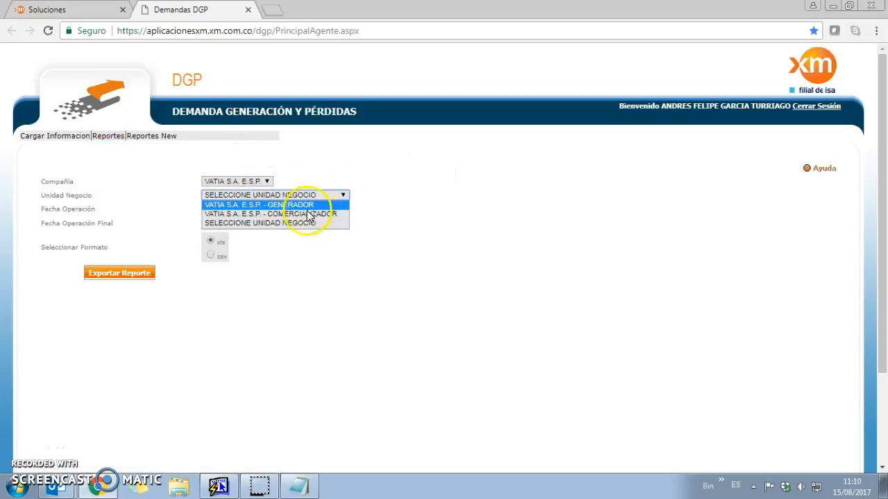
pyautogui.click(268, 215)
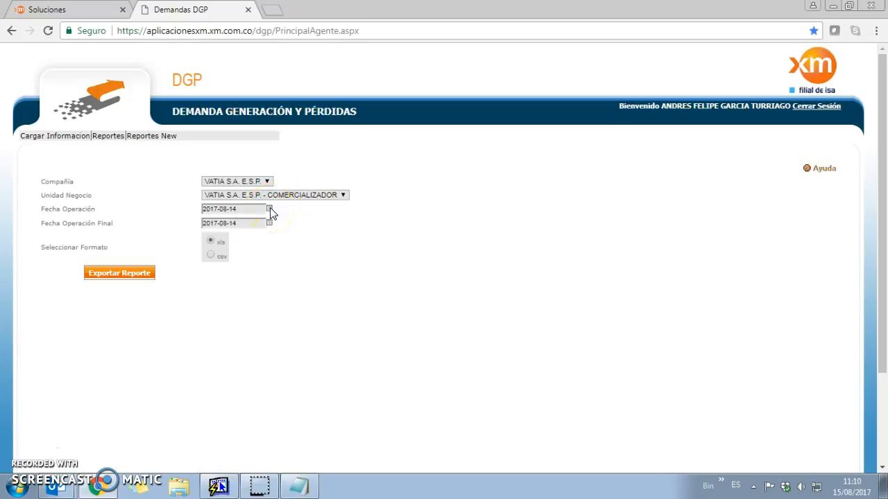
# Set both operation dates to 2017-08-06 and export the report as xls
pyautogui.click(270, 211)
pyautogui.click(446, 236)
pyautogui.click(851, 486)
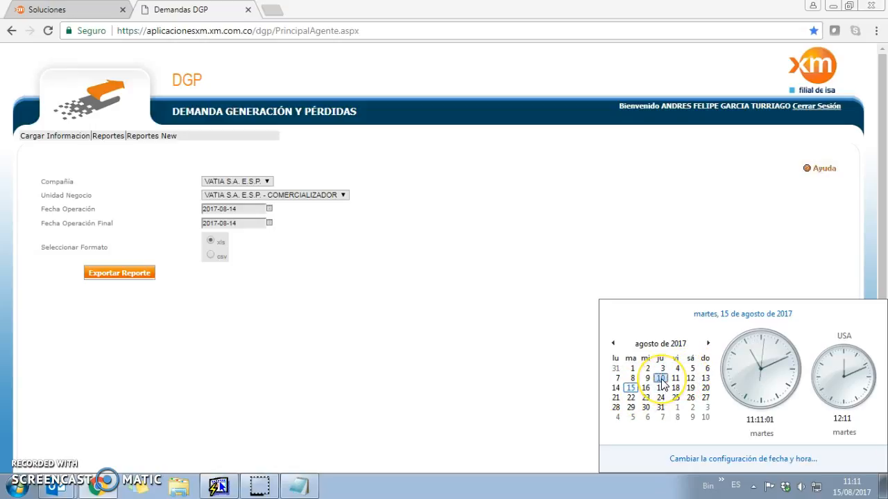
pyautogui.click(535, 272)
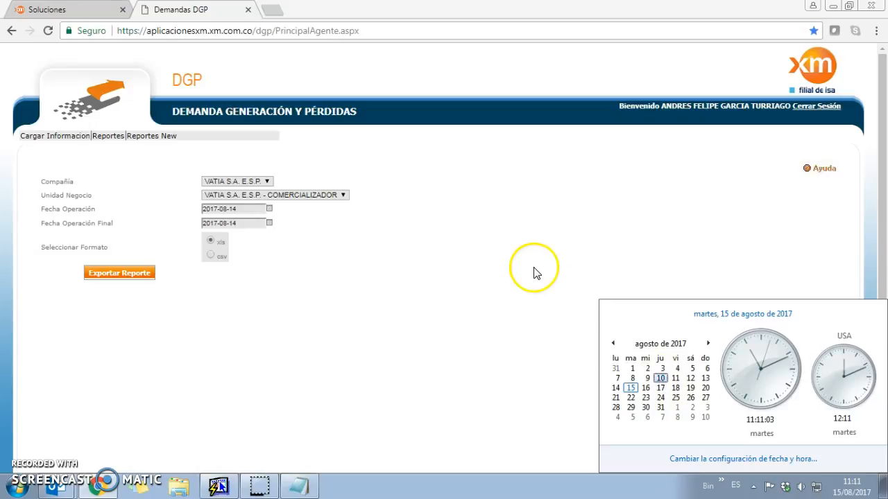
pyautogui.click(269, 209)
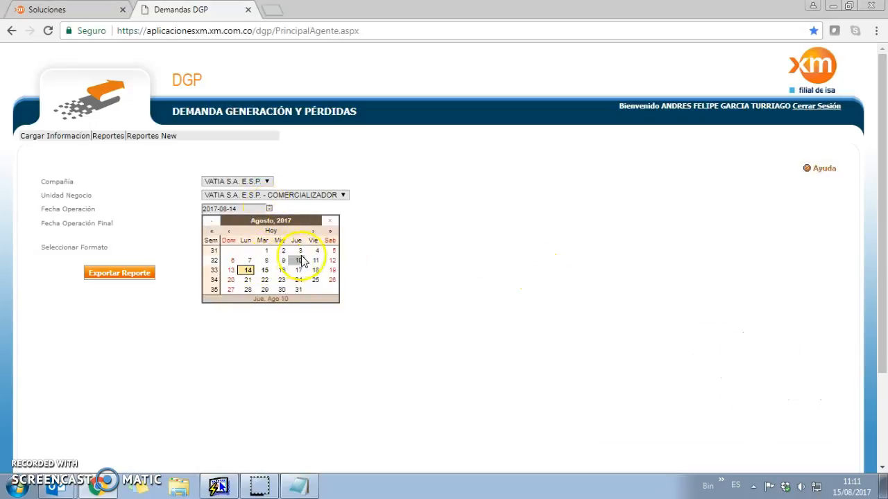
pyautogui.click(238, 265)
pyautogui.click(269, 209)
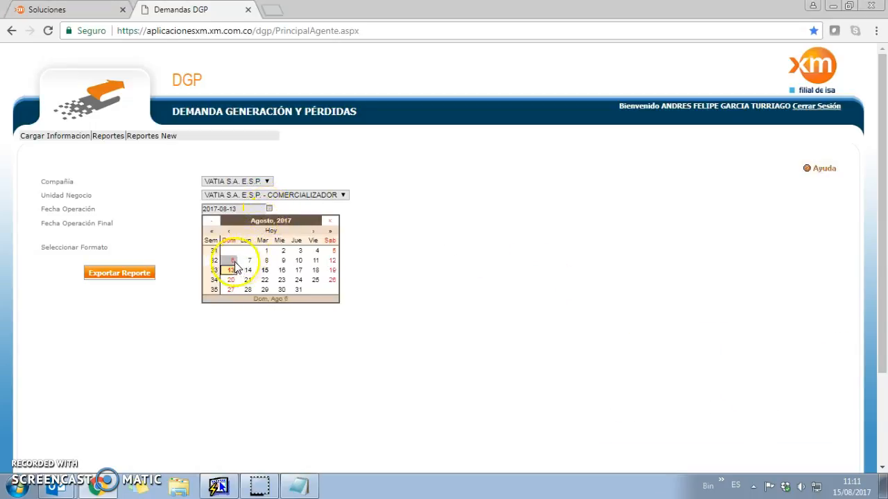
pyautogui.click(232, 251)
pyautogui.click(269, 223)
pyautogui.click(235, 278)
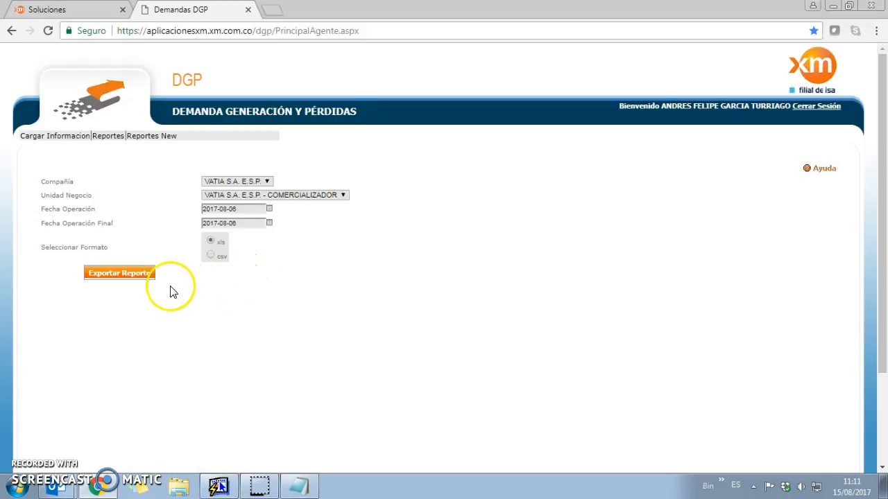
pyautogui.click(135, 269)
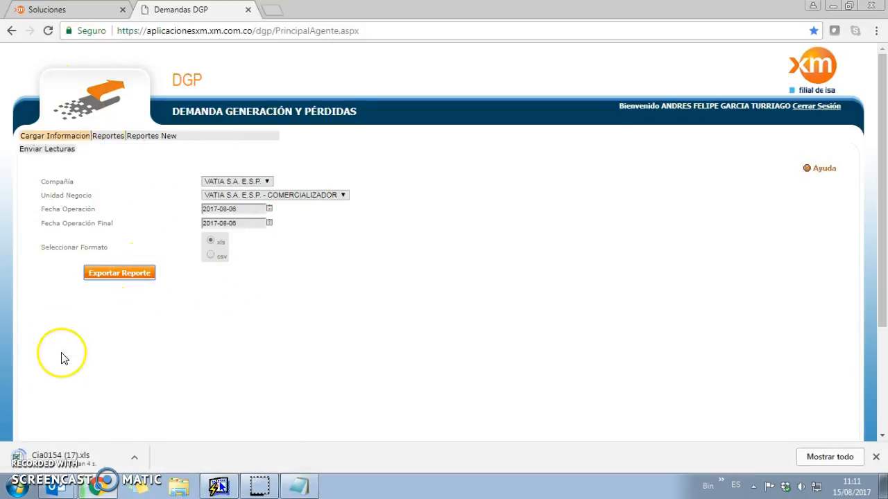
# Open the XM portal's public and private commercial information page
pyautogui.click(80, 9)
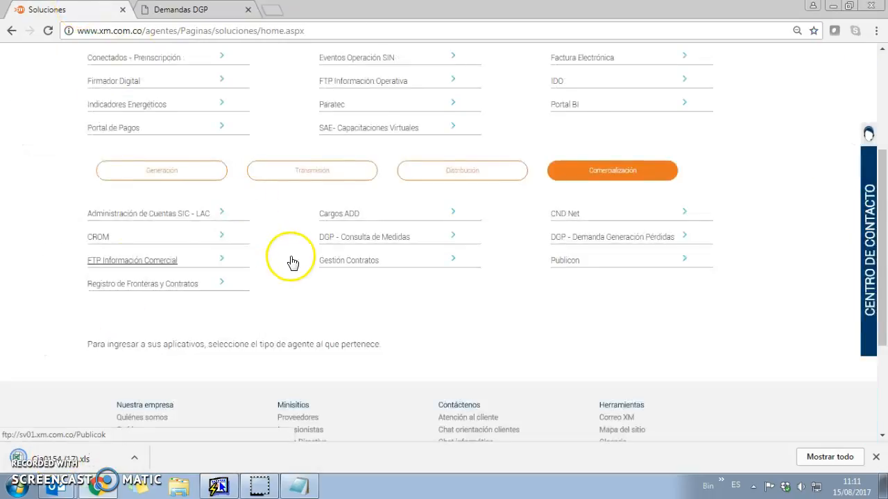
pyautogui.scroll(3, 287, 259)
pyautogui.moveTo(427, 109)
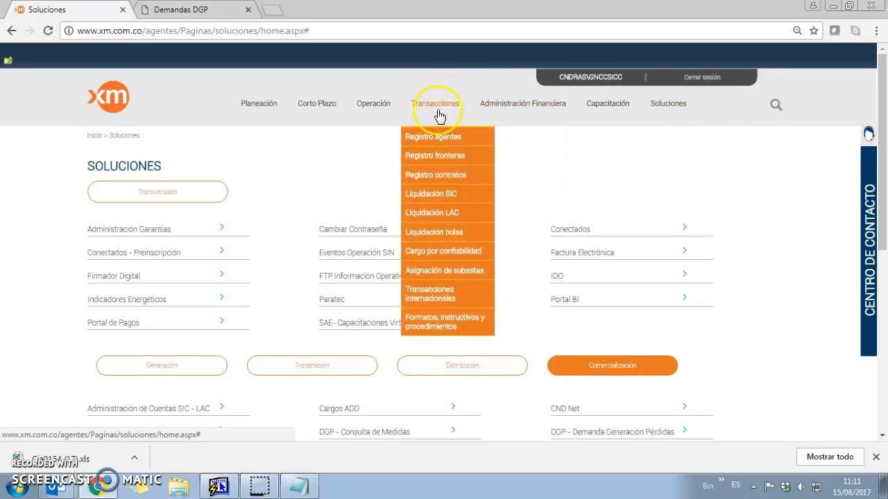
pyautogui.click(440, 196)
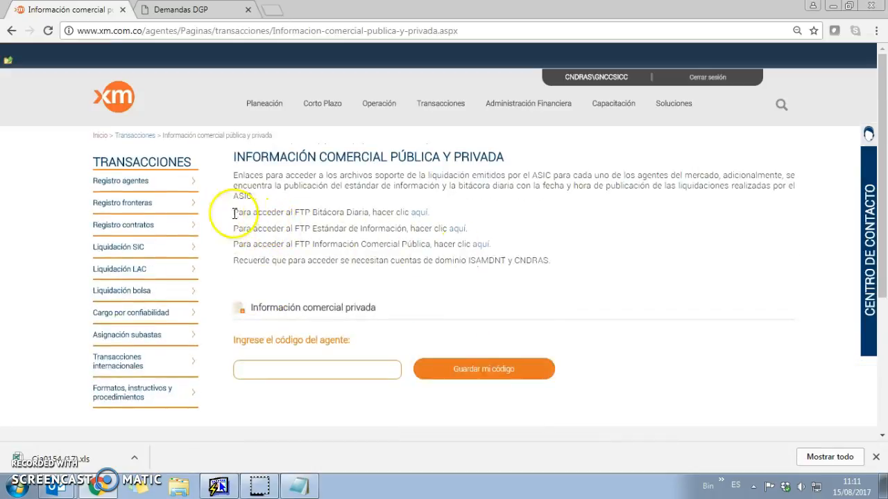
pyautogui.moveTo(232, 154); pyautogui.dragTo(600, 339)
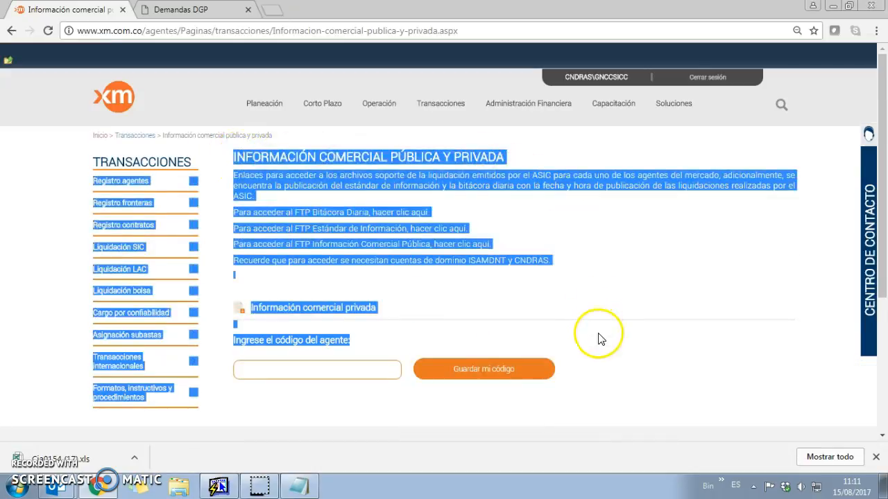
pyautogui.click(600, 338)
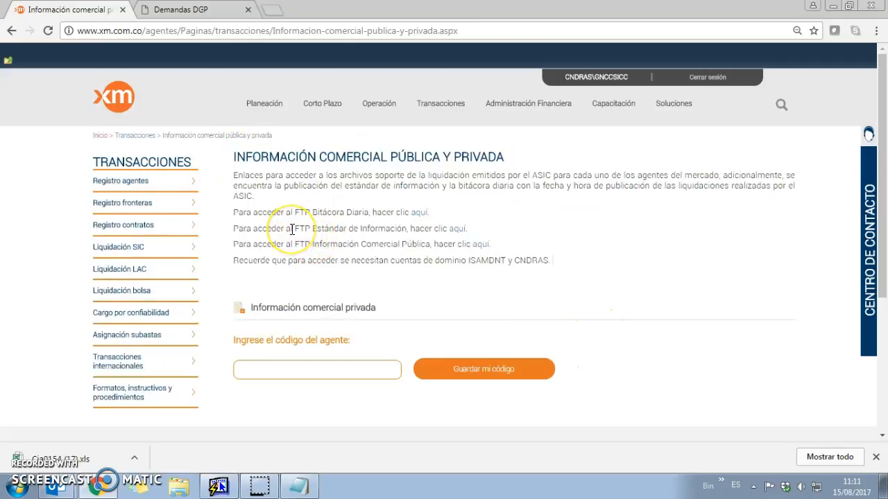
# Open the public commercial FTP link in a new tab, sign in, then return to the agent-code box
pyautogui.click(480, 246)
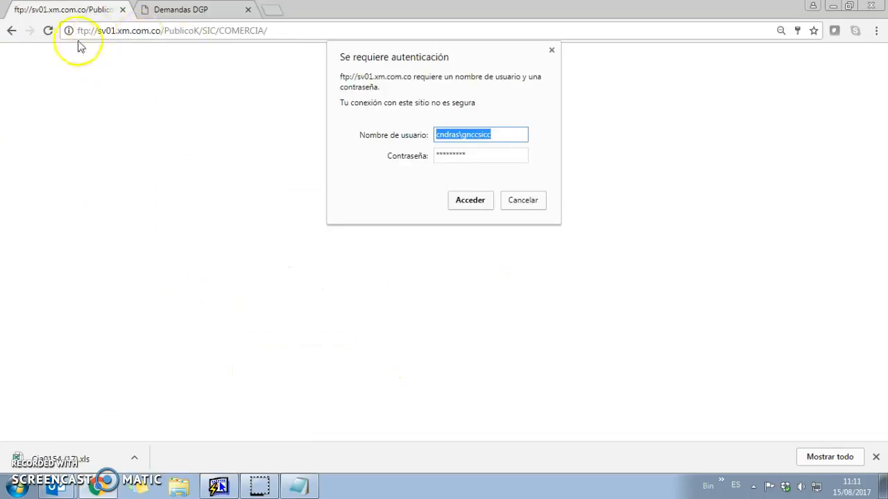
pyautogui.click(10, 31)
pyautogui.rightClick(479, 245)
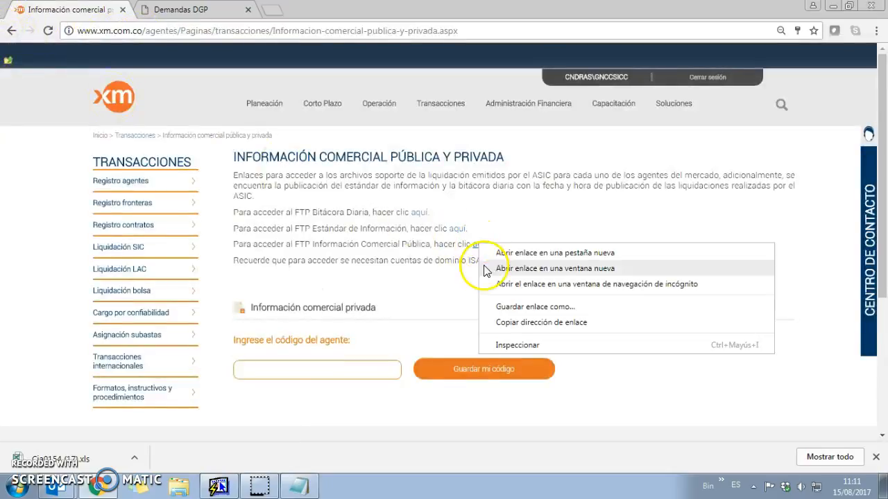
pyautogui.click(576, 252)
pyautogui.click(288, 375)
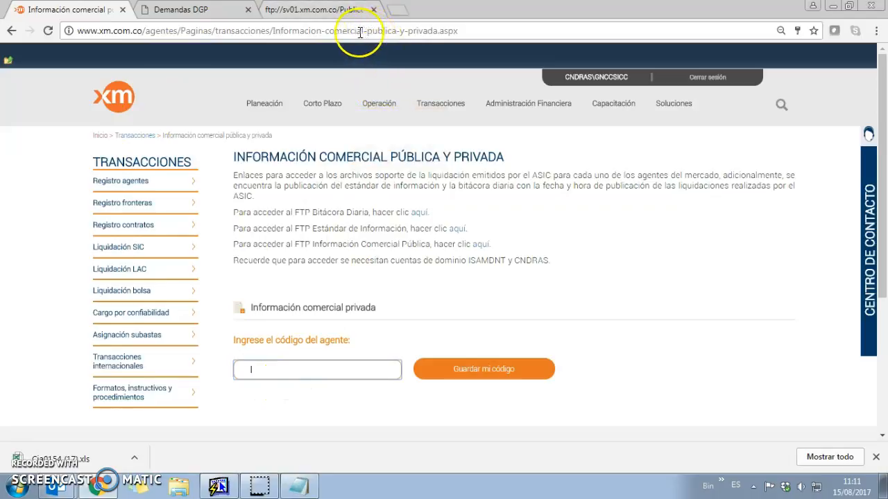
pyautogui.click(314, 10)
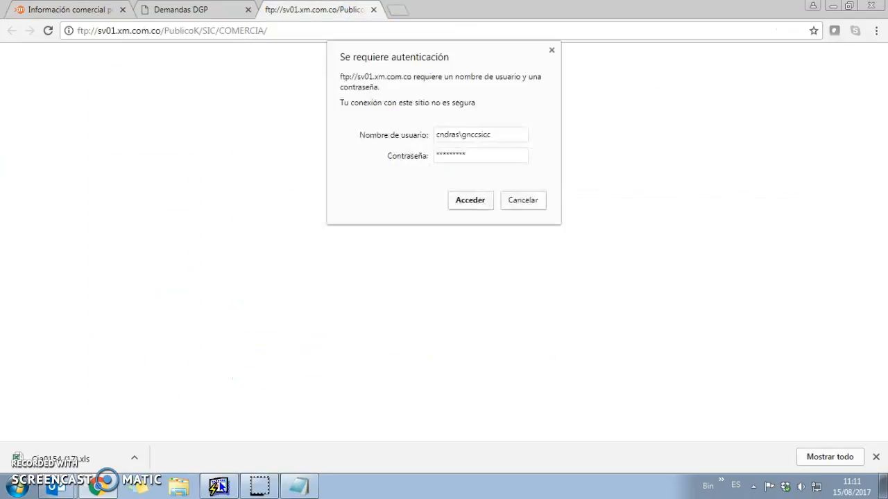
pyautogui.click(471, 202)
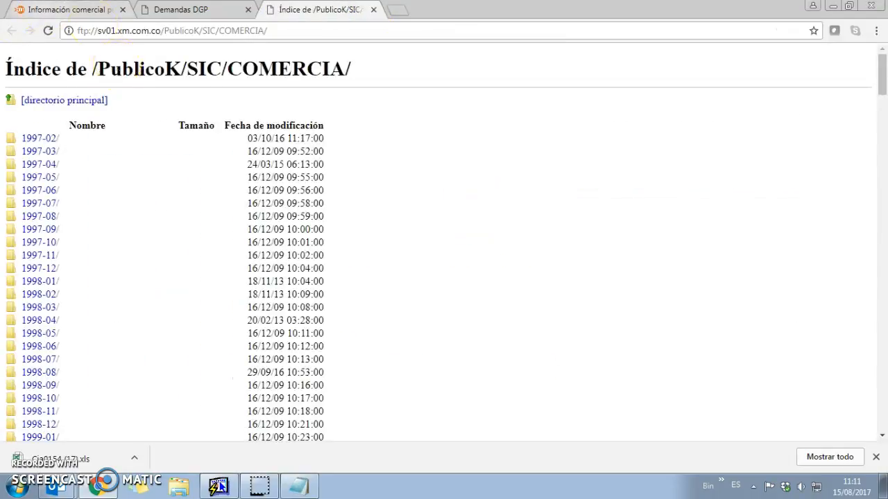
pyautogui.click(69, 10)
pyautogui.click(296, 369)
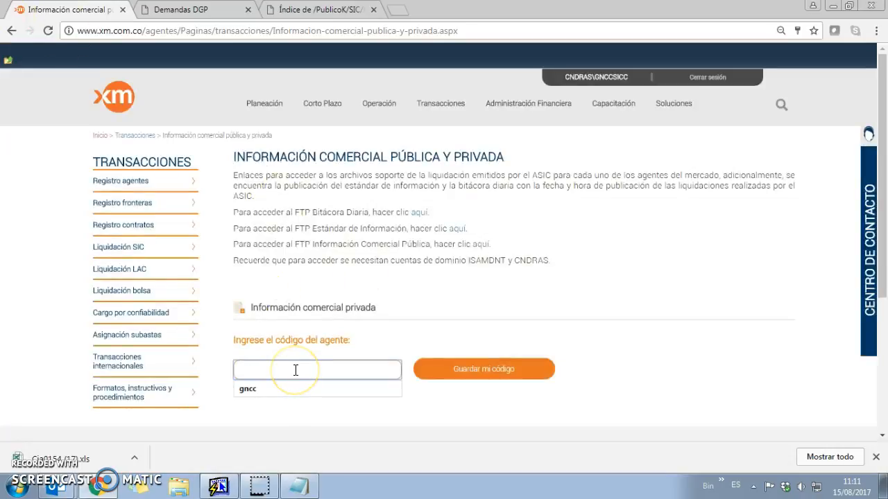
# Save the suggested agent code and open the private commercial information FTP listing
pyautogui.click(251, 389)
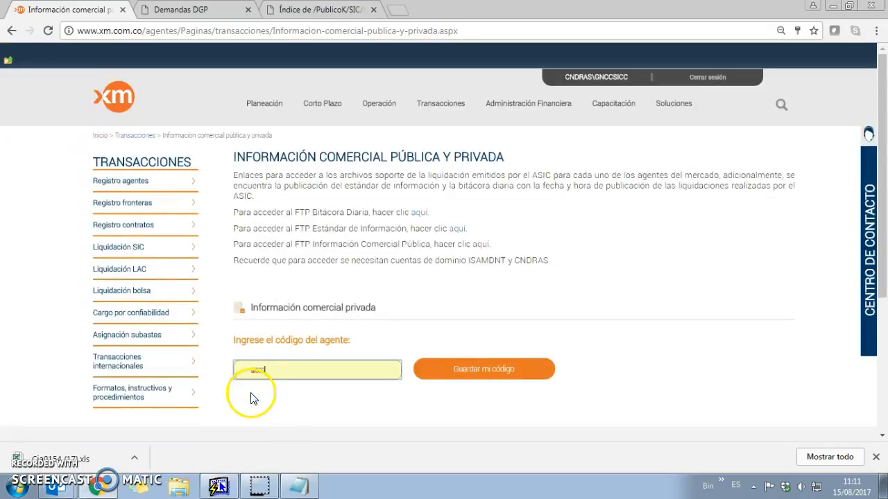
pyautogui.scroll(-2, 294, 373)
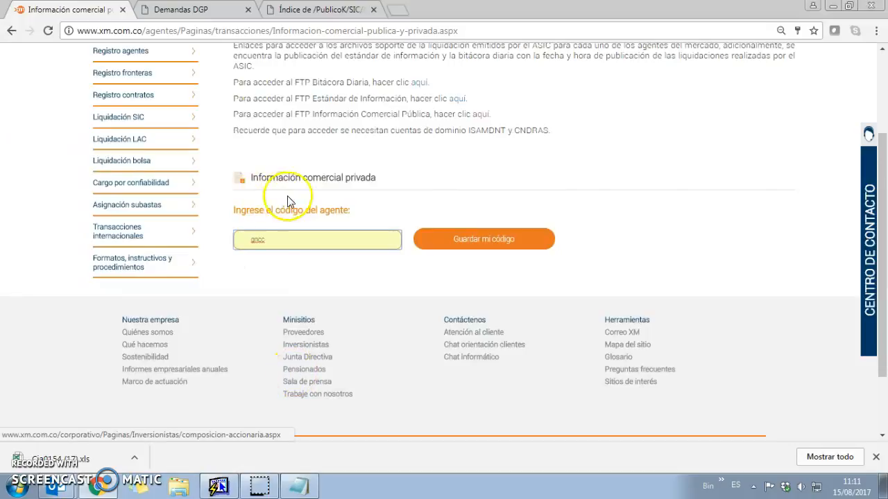
pyautogui.moveTo(261, 179); pyautogui.dragTo(393, 183)
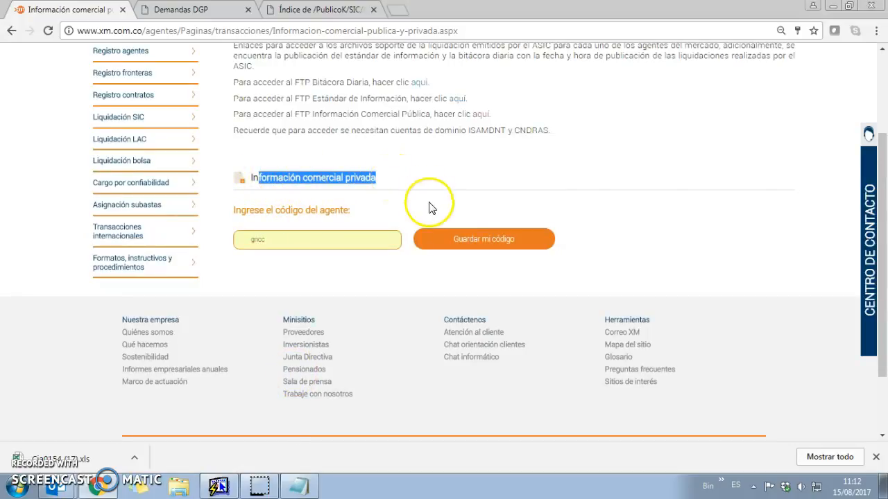
pyautogui.click(464, 243)
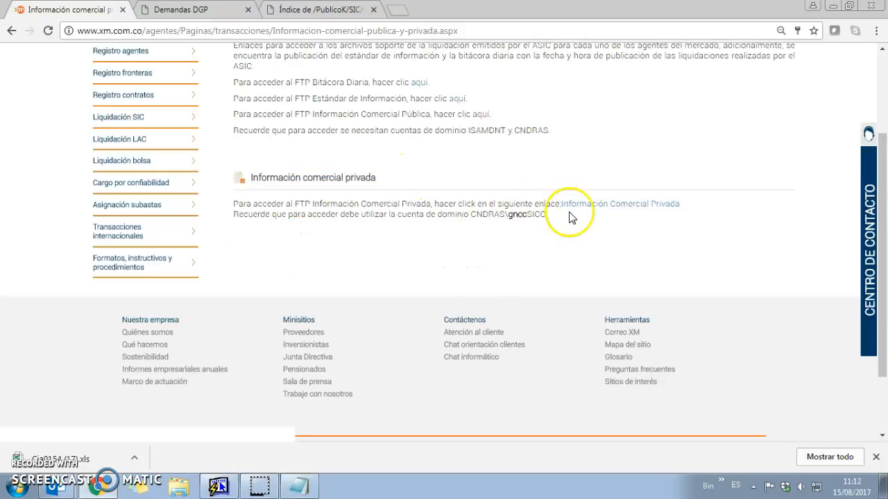
pyautogui.moveTo(456, 204); pyautogui.dragTo(503, 206)
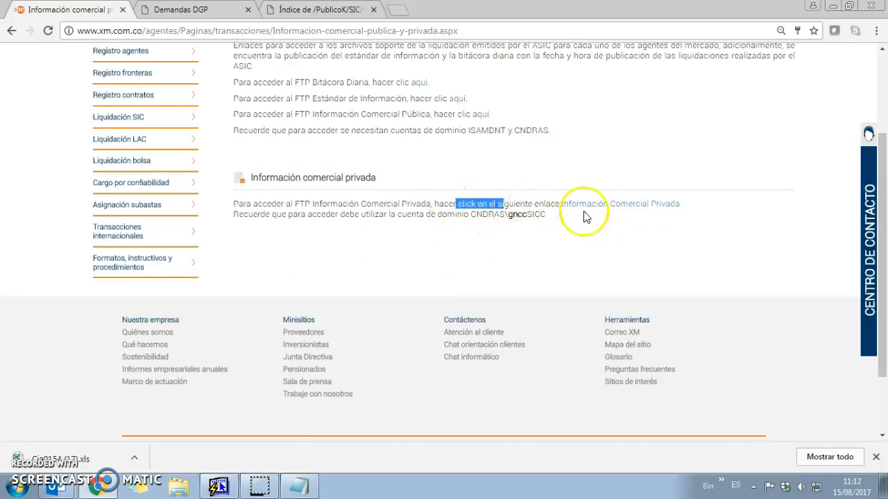
pyautogui.click(601, 208)
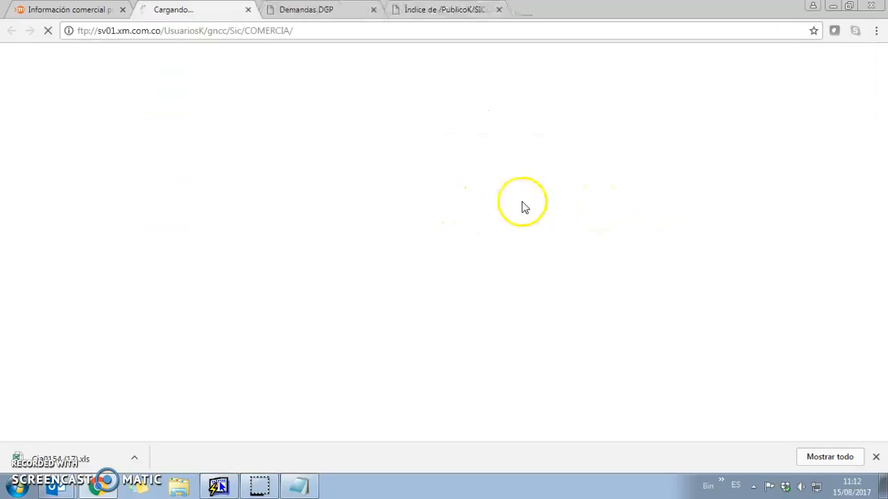
# Return to the private FTP listing tab and open the 2017-08 folder
pyautogui.hotkey('ctrl', 'Tab')
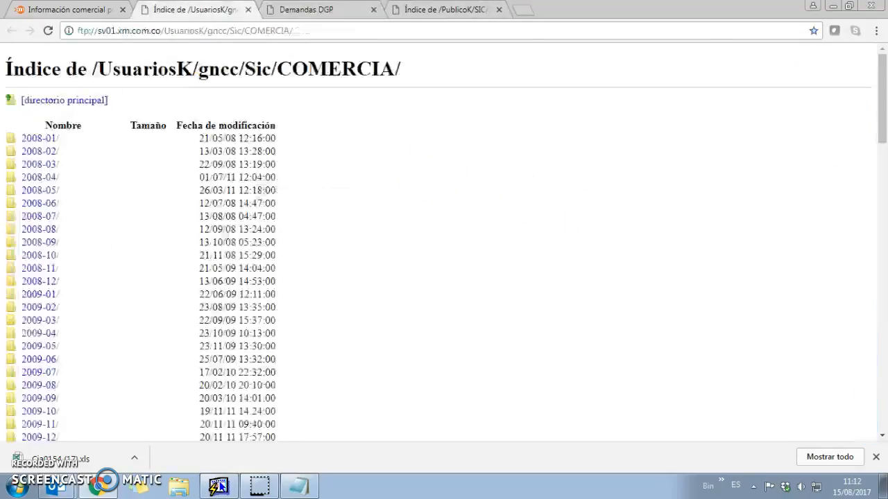
pyautogui.click(416, 9)
pyautogui.click(312, 9)
pyautogui.click(262, 9)
pyautogui.click(297, 10)
pyautogui.hotkey('ctrl', 'Tab')
pyautogui.click(350, 14)
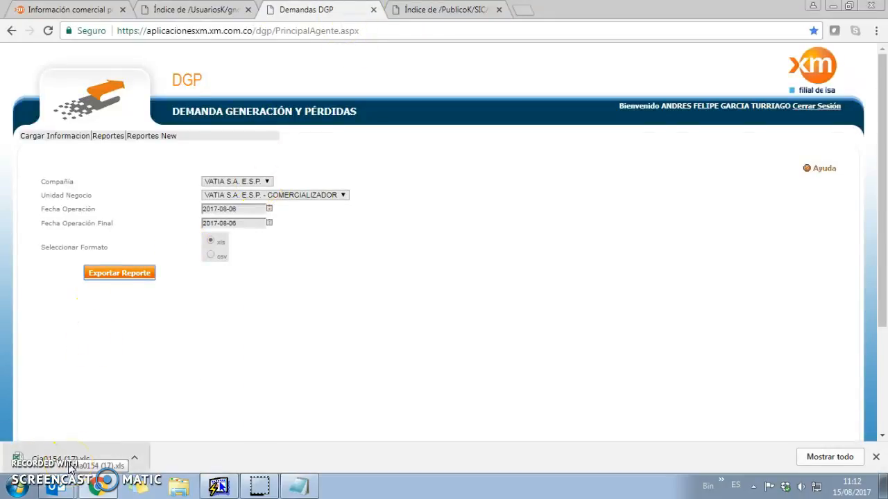
pyautogui.hotkey('ctrl', 'shift', 'Tab')
pyautogui.scroll(-15, 208, 323)
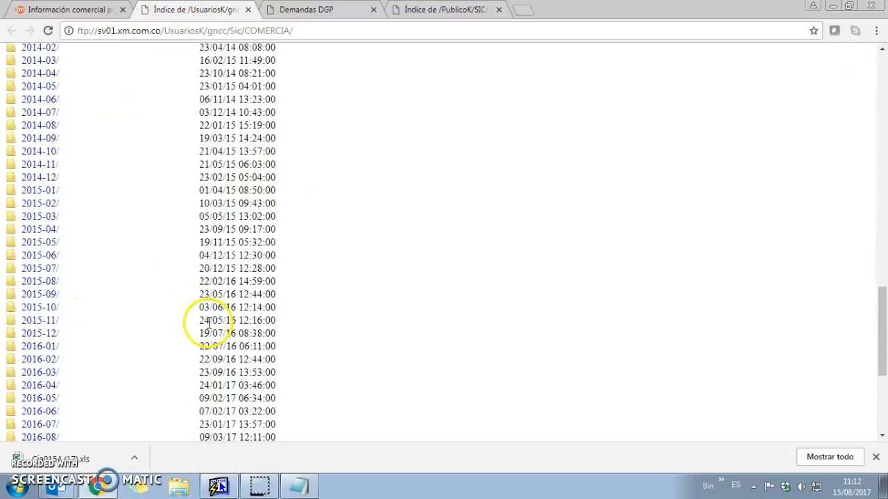
pyautogui.scroll(-4, 208, 322)
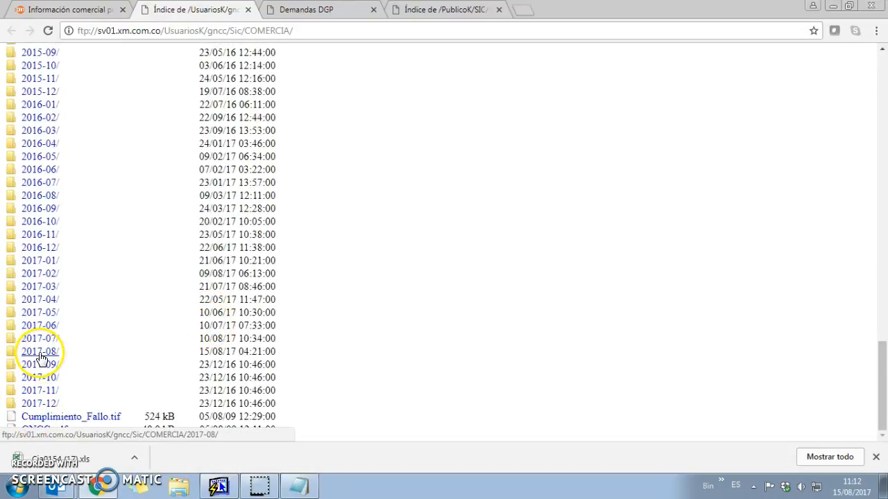
pyautogui.click(40, 353)
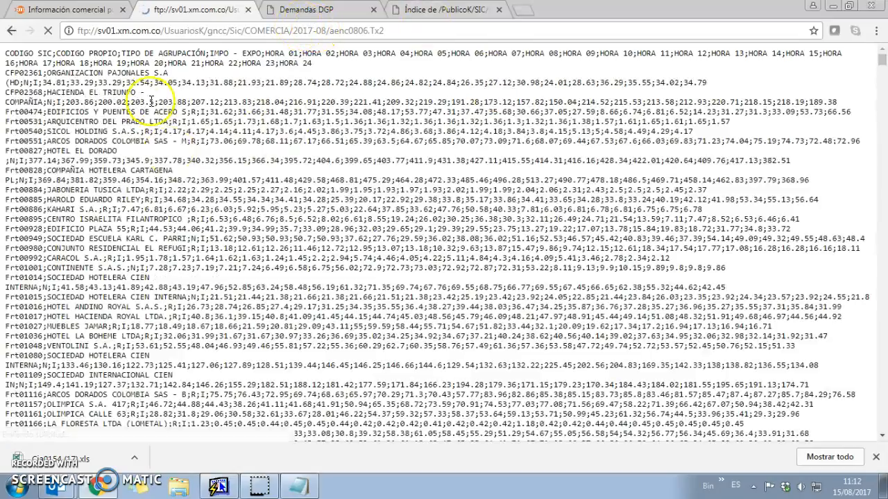
# Select all of aenc0806.Tx2's semicolon-separated text, from the first line through Frt28130
pyautogui.rightClick(100, 110)
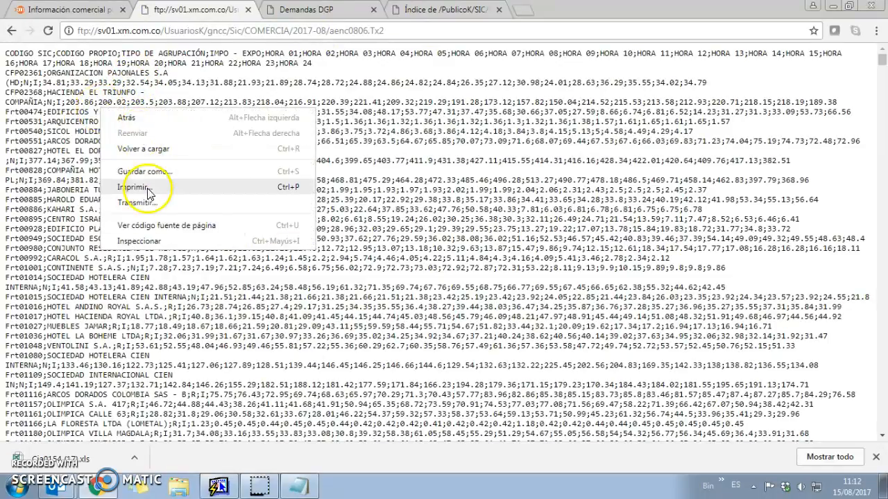
pyautogui.click(506, 142)
pyautogui.moveTo(13, 56); pyautogui.dragTo(770, 298)
pyautogui.scroll(20, 771, 297)
pyautogui.moveTo(882, 68); pyautogui.dragTo(882, 55)
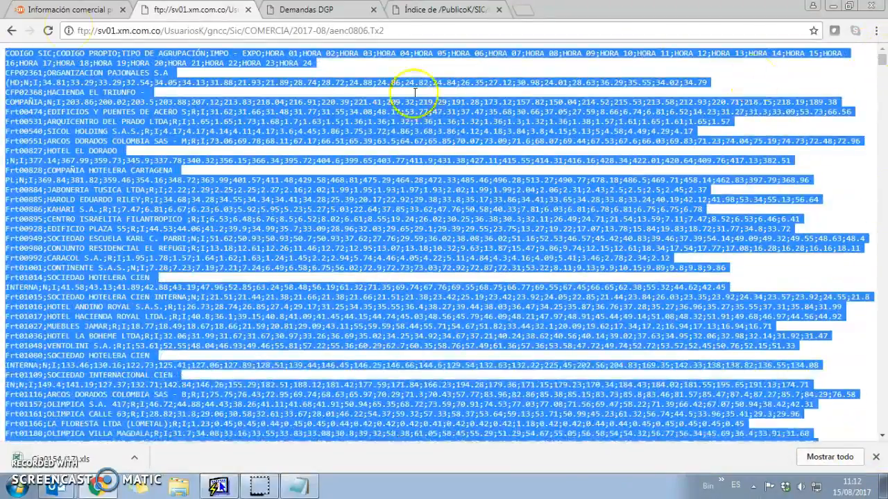
pyautogui.click(68, 31)
pyautogui.click(6, 53)
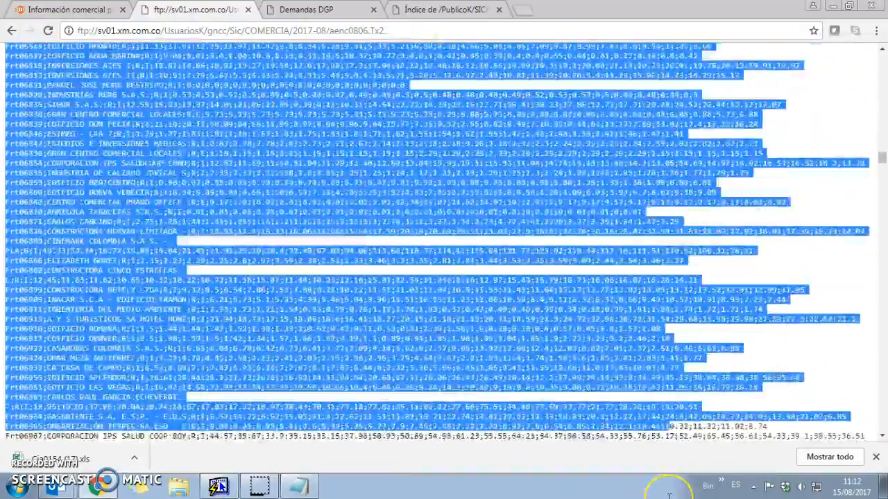
pyautogui.moveTo(669, 495); pyautogui.dragTo(669, 495)
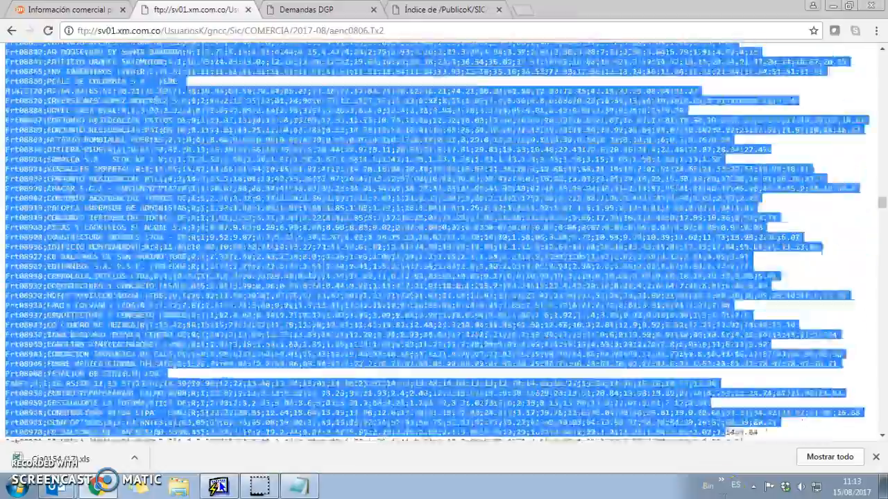
pyautogui.moveTo(669, 496); pyautogui.dragTo(669, 495)
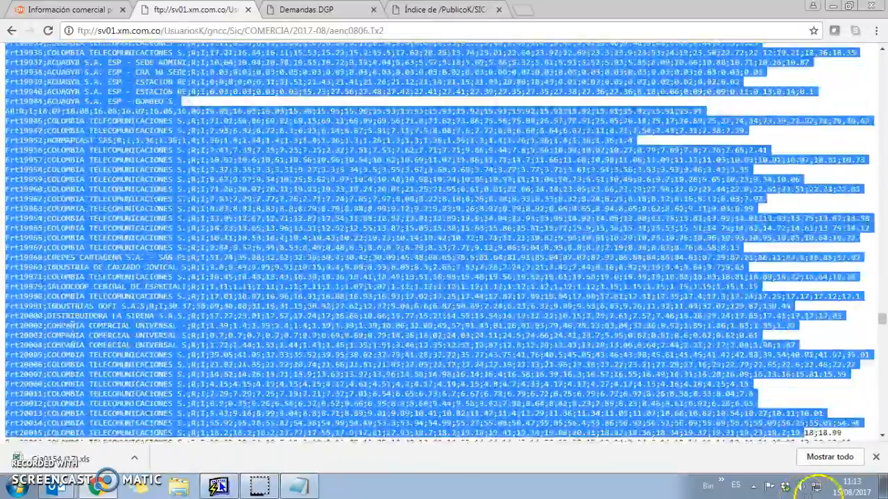
pyautogui.moveTo(819, 485); pyautogui.dragTo(849, 486)
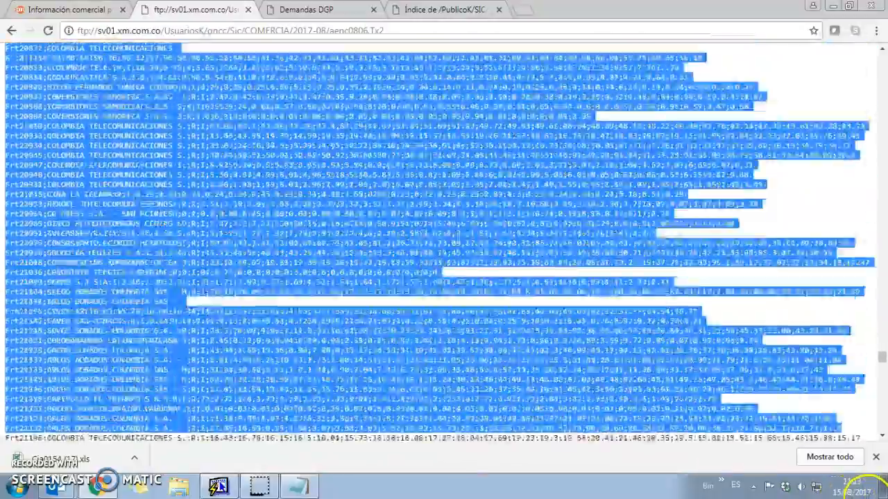
pyautogui.moveTo(864, 488); pyautogui.dragTo(879, 489)
pyautogui.moveTo(879, 350); pyautogui.dragTo(881, 435)
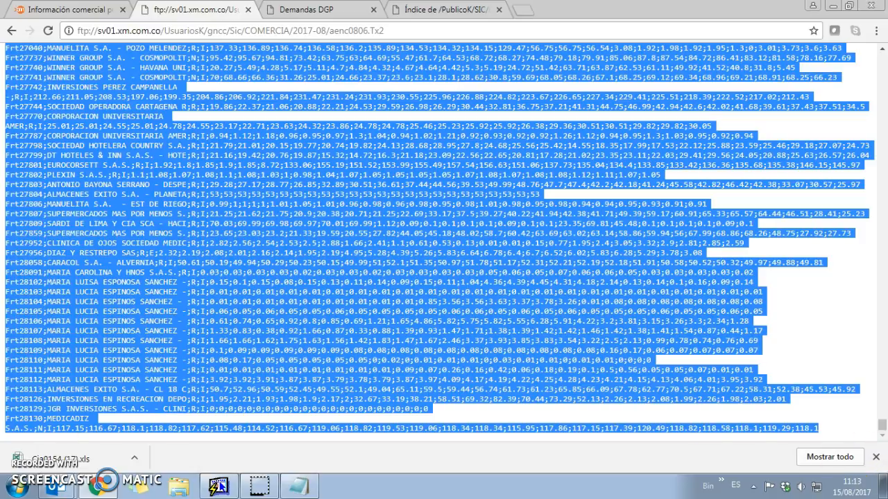
pyautogui.click(16, 489)
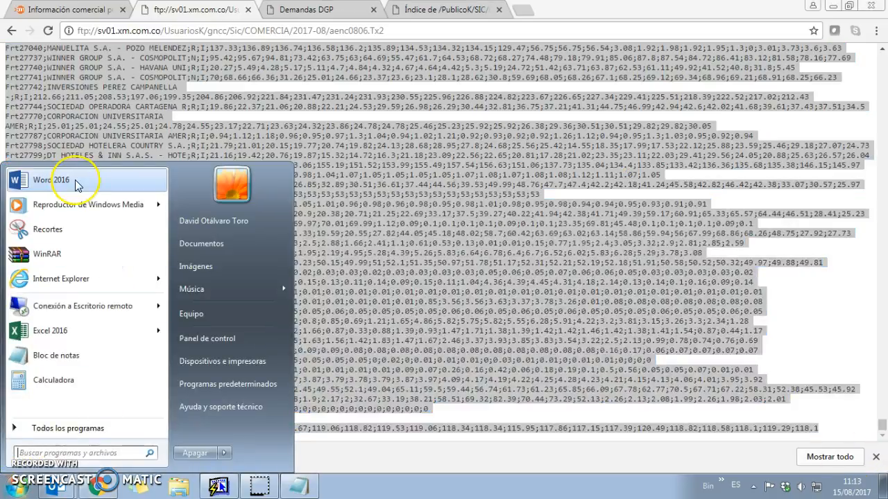
# Paste the copied aenc0806 text into a new blank Excel 2016 workbook
pyautogui.click(54, 330)
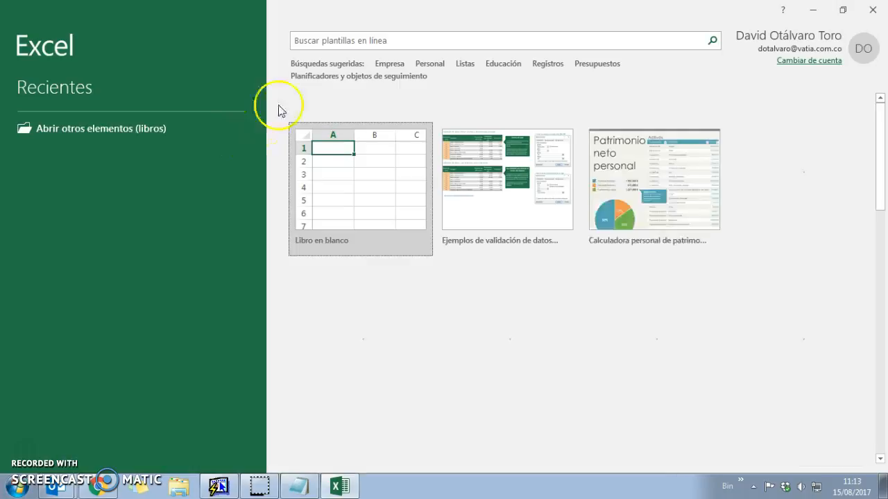
pyautogui.click(327, 174)
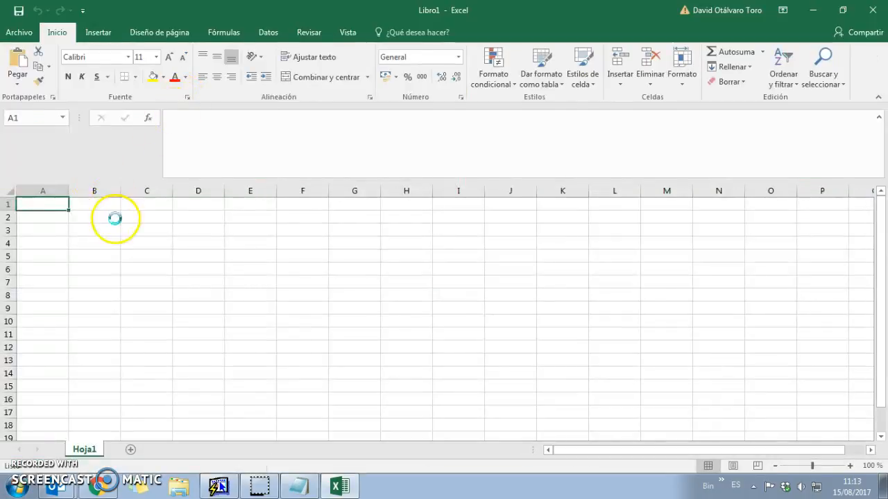
pyautogui.hotkey('ctrl', 'v')
pyautogui.click(60, 206)
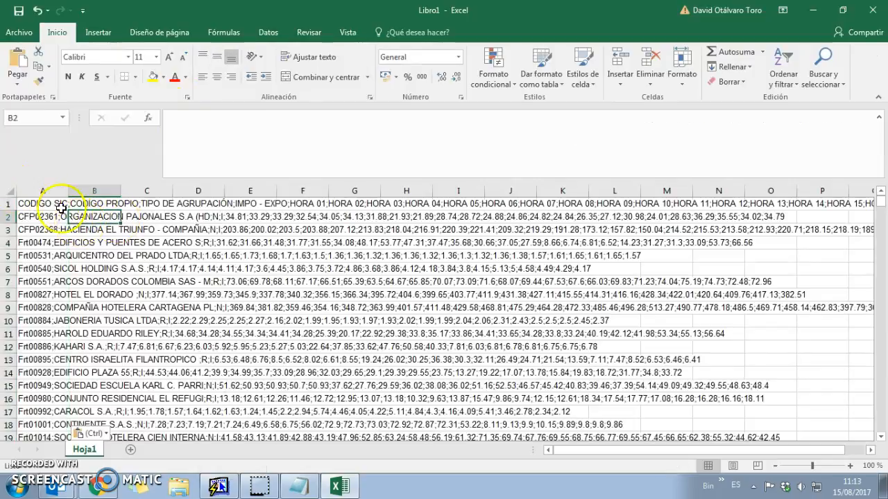
# Split column A into columns on the semicolon delimiter with Text to Columns
pyautogui.click(58, 190)
pyautogui.hotkey('alt', 'd')
pyautogui.press('e')
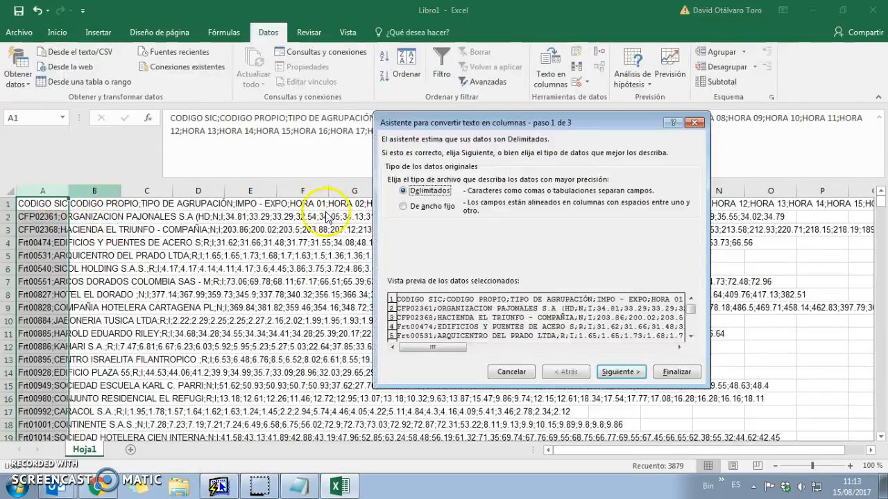
pyautogui.click(620, 371)
pyautogui.click(430, 192)
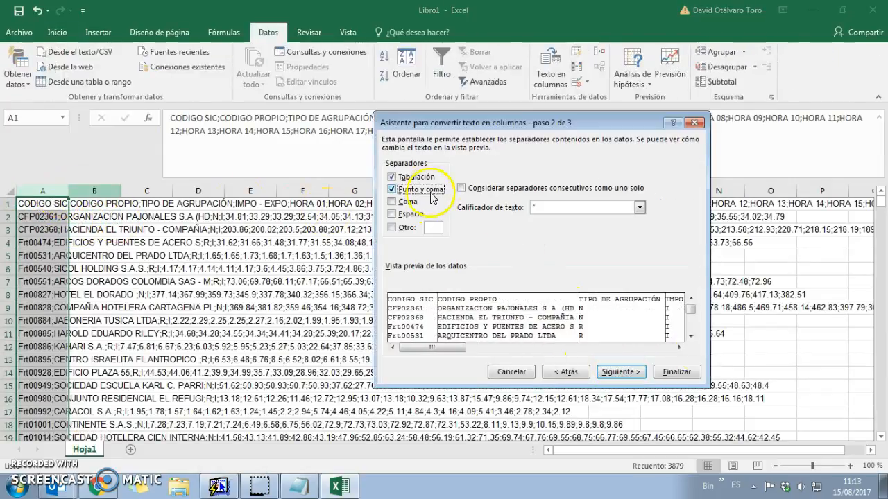
pyautogui.click(645, 373)
pyautogui.click(676, 372)
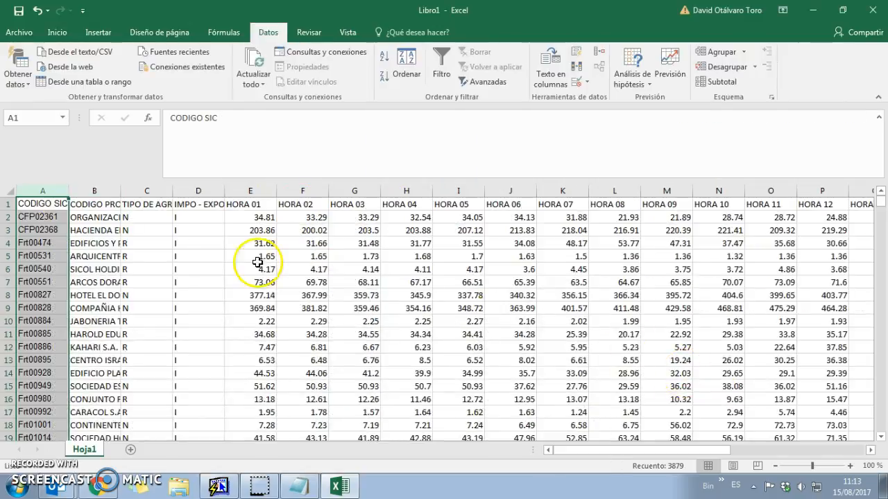
pyautogui.click(253, 257)
# Check cells A1–A4 and B2–B4, and copy column A's formatting with Format Painter
pyautogui.click(25, 216)
pyautogui.click(38, 206)
pyautogui.click(42, 242)
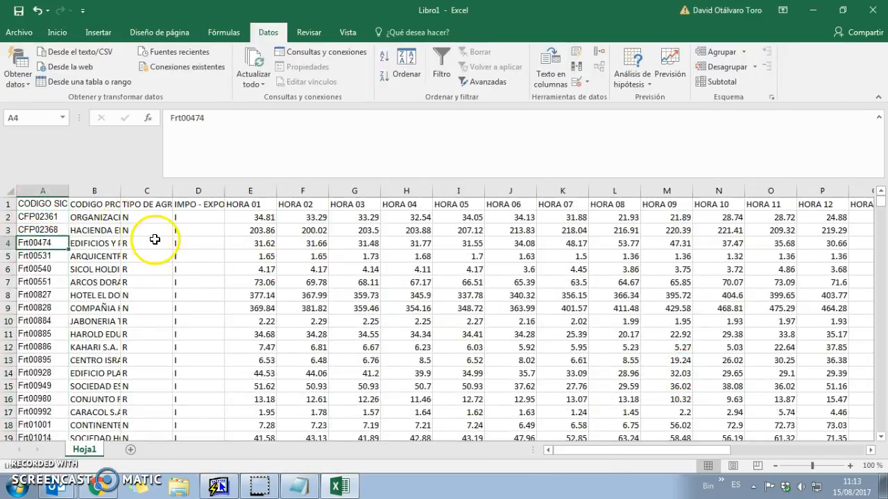
pyautogui.click(97, 218)
pyautogui.click(61, 38)
pyautogui.moveTo(41, 206); pyautogui.dragTo(46, 240)
pyautogui.click(43, 231)
pyautogui.click(102, 220)
pyautogui.click(43, 191)
pyautogui.click(95, 242)
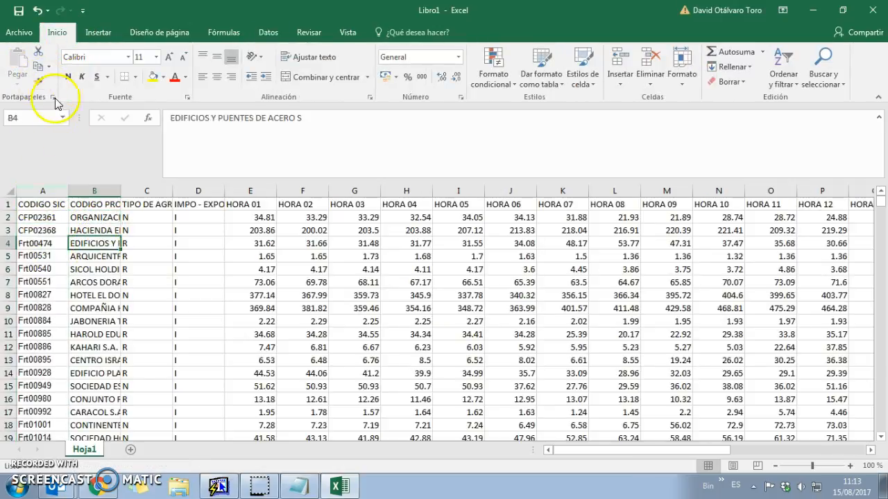
# Start Save As and browse to the 420.TELEMEDIDA drive
pyautogui.click(21, 32)
pyautogui.click(52, 162)
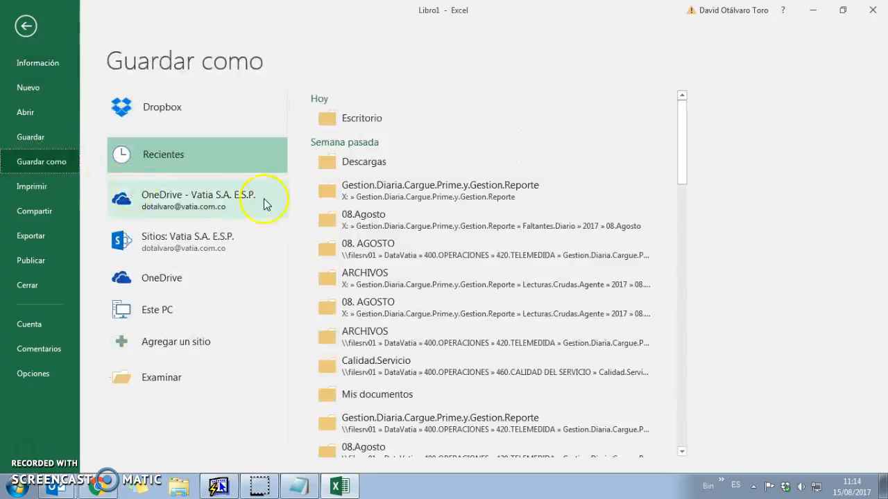
pyautogui.click(171, 342)
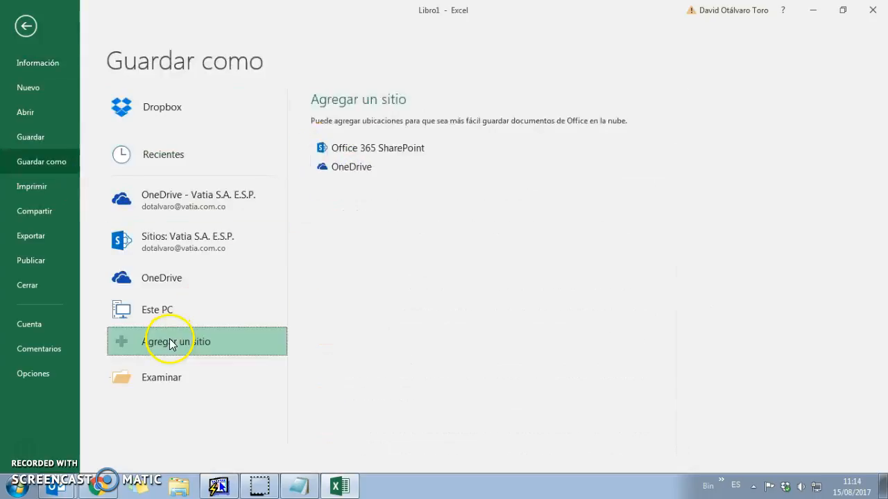
pyautogui.click(165, 378)
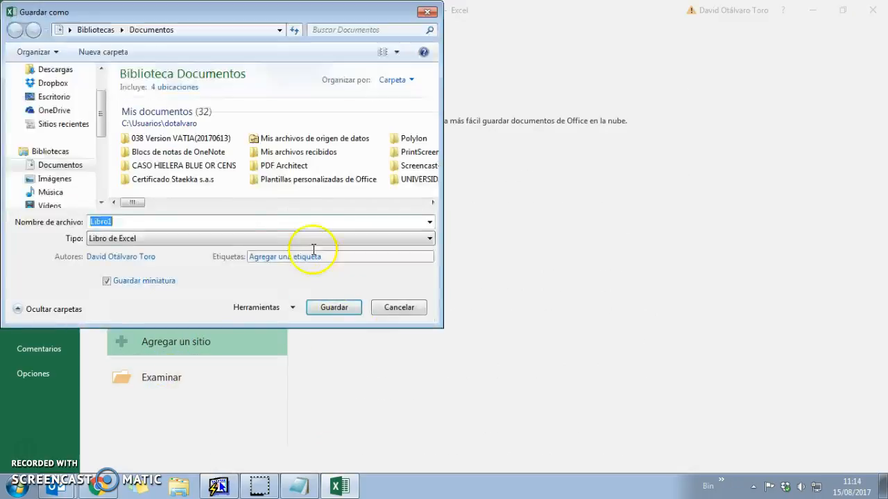
pyautogui.scroll(-2, 98, 143)
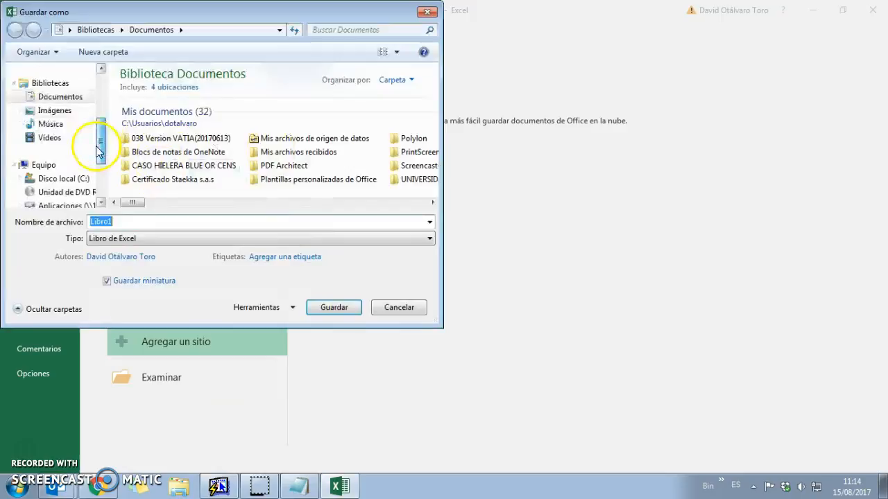
pyautogui.scroll(-2, 99, 151)
pyautogui.click(32, 165)
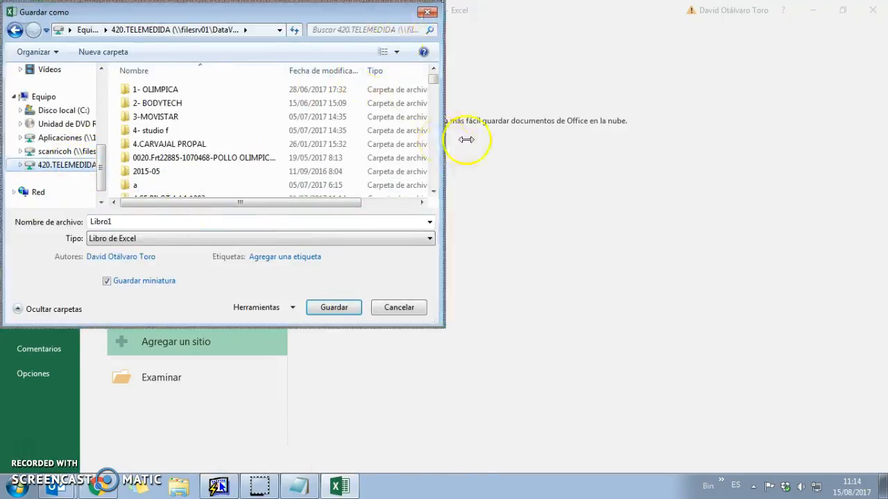
pyautogui.moveTo(444, 136); pyautogui.dragTo(715, 151)
# Navigate to Gestion.Diaria.Cargue.Prime.y.Gestion.Reporte\Lecturas.Crudas.Agente\2017\08. AGOSTO\ARCHIVOS
pyautogui.moveTo(299, 325); pyautogui.dragTo(297, 444)
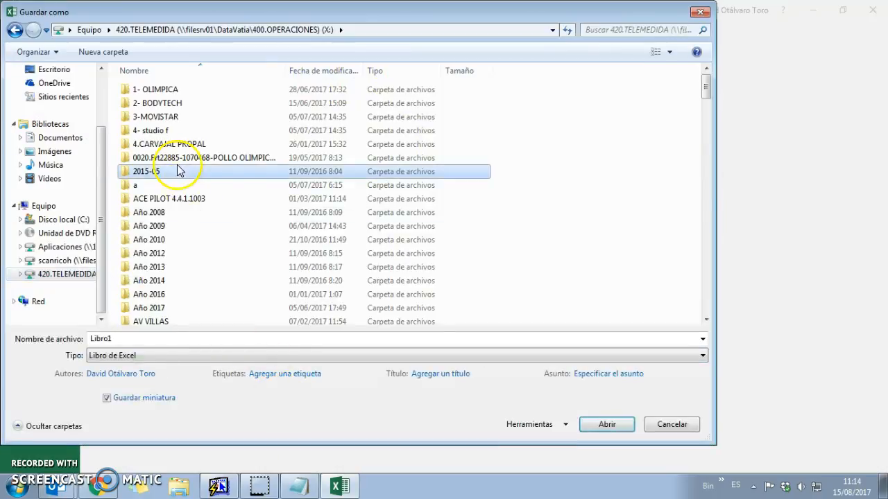
pyautogui.scroll(-10, 199, 174)
pyautogui.click(215, 100)
pyautogui.doubleClick(192, 113)
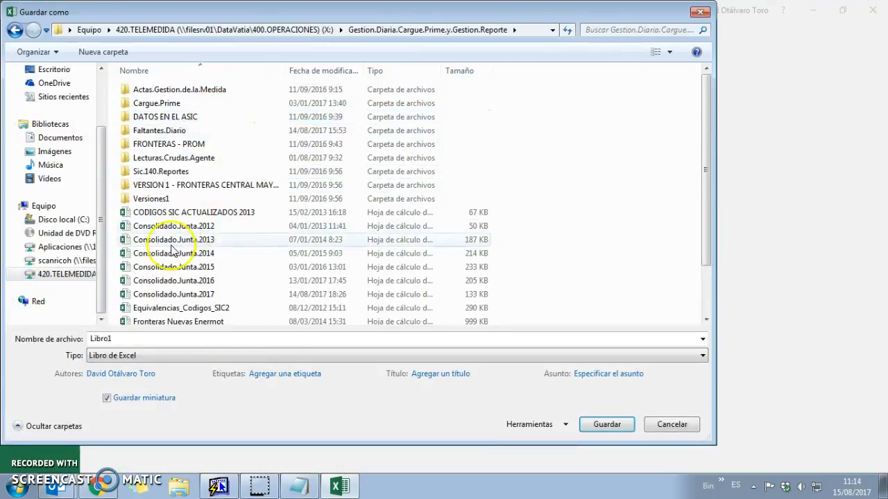
pyautogui.click(179, 132)
pyautogui.click(175, 158)
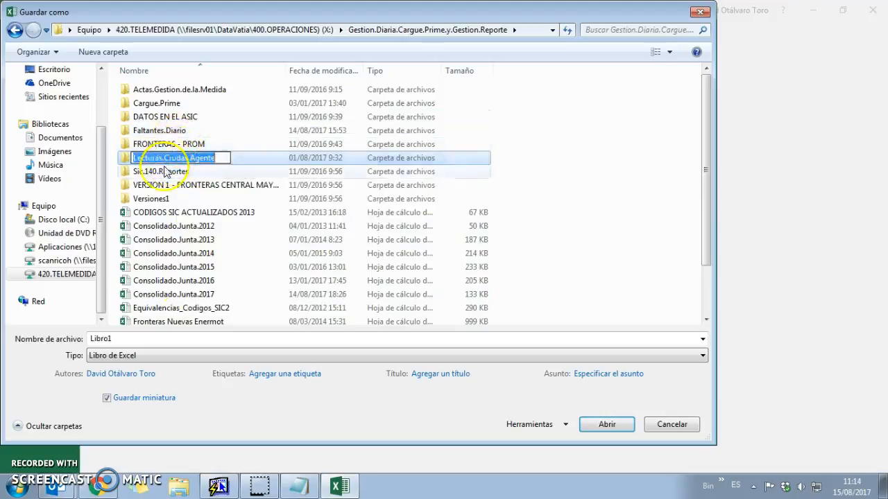
pyautogui.doubleClick(177, 157)
pyautogui.doubleClick(148, 163)
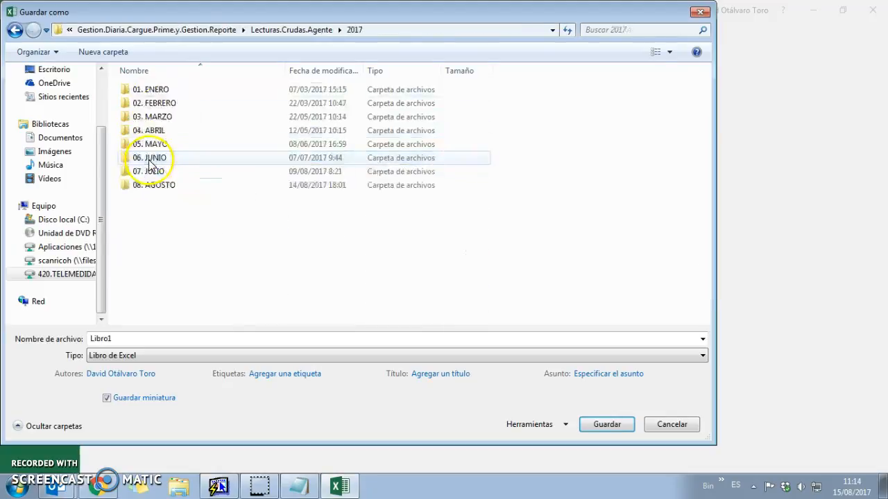
pyautogui.doubleClick(173, 184)
pyautogui.doubleClick(169, 90)
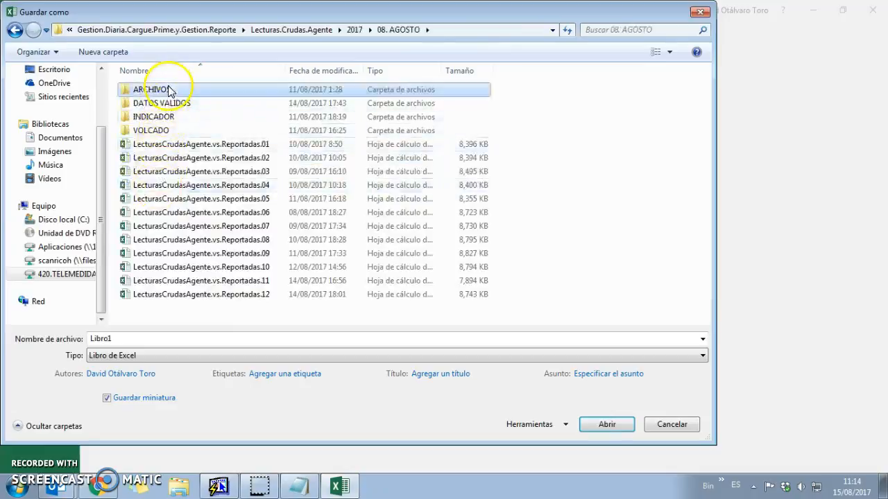
# Save the workbook in ARCHIVOS as aenc0806.Tx2
pyautogui.write('ae')
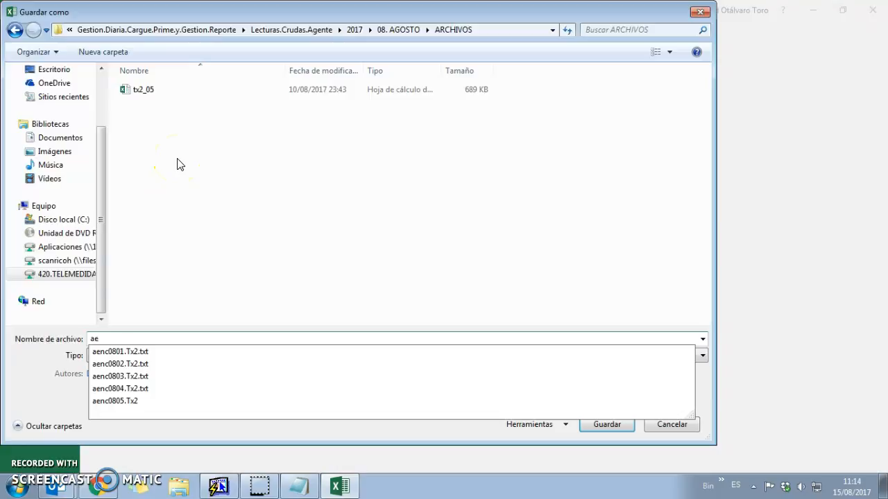
pyautogui.press('Down')
pyautogui.press('Down')
pyautogui.press('Down')
pyautogui.press('Down')
pyautogui.press('Down')
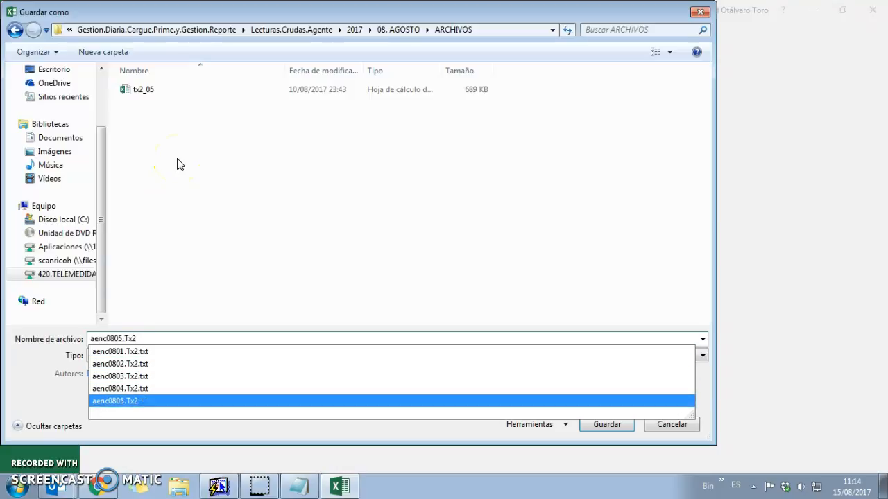
pyautogui.click(123, 339)
pyautogui.press('BackSpace')
pyautogui.write('6')
pyautogui.click(605, 423)
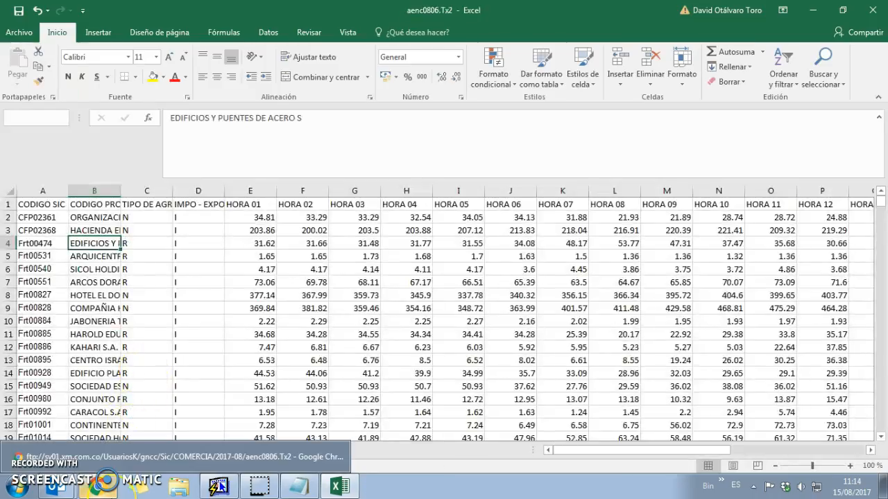
pyautogui.click(99, 485)
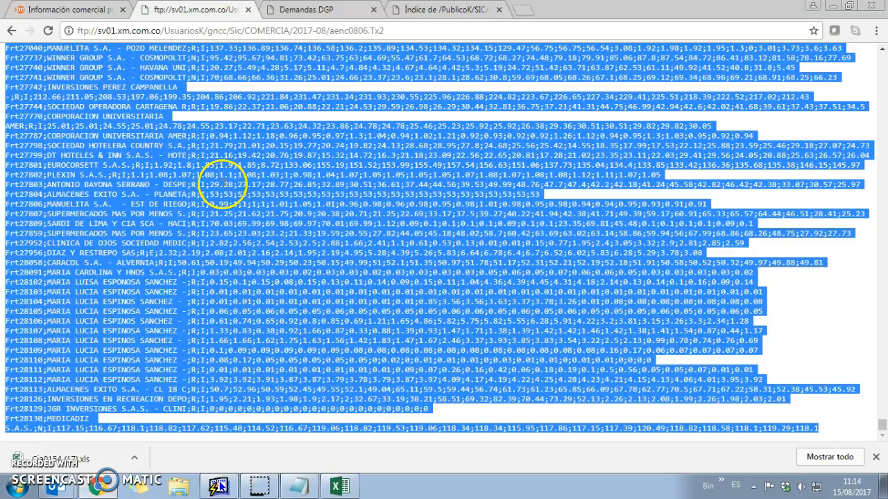
# Close the aenc tab and open adem0806.Tx2 from the COMERCIA 2017-08 folder
pyautogui.click(248, 10)
pyautogui.click(317, 10)
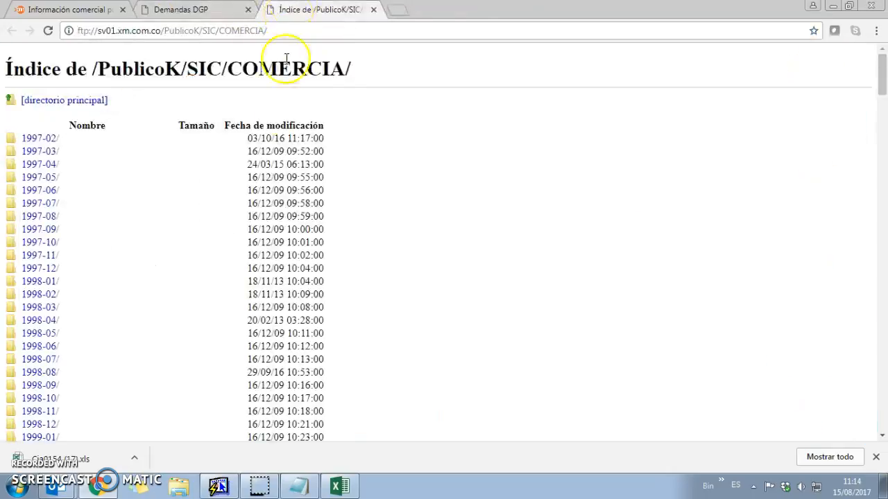
pyautogui.scroll(-10, 139, 291)
pyautogui.scroll(-20, 129, 312)
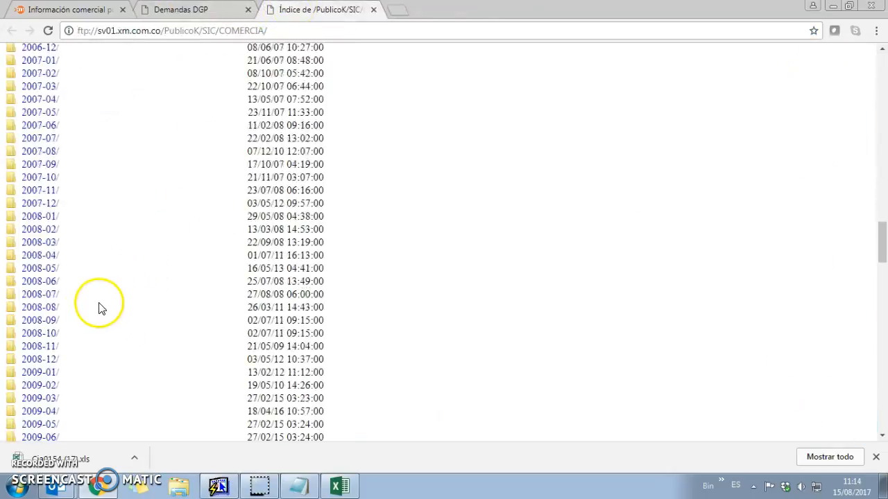
pyautogui.scroll(-11, 144, 256)
pyautogui.scroll(1, 88, 264)
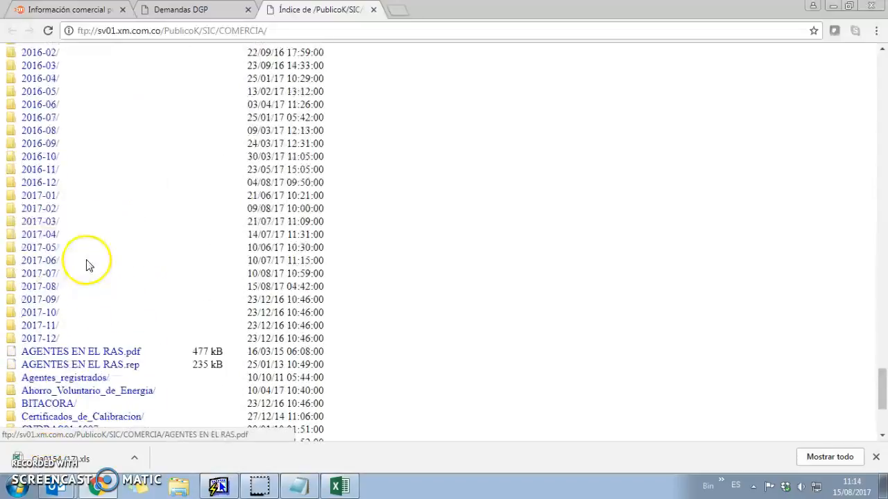
pyautogui.click(60, 289)
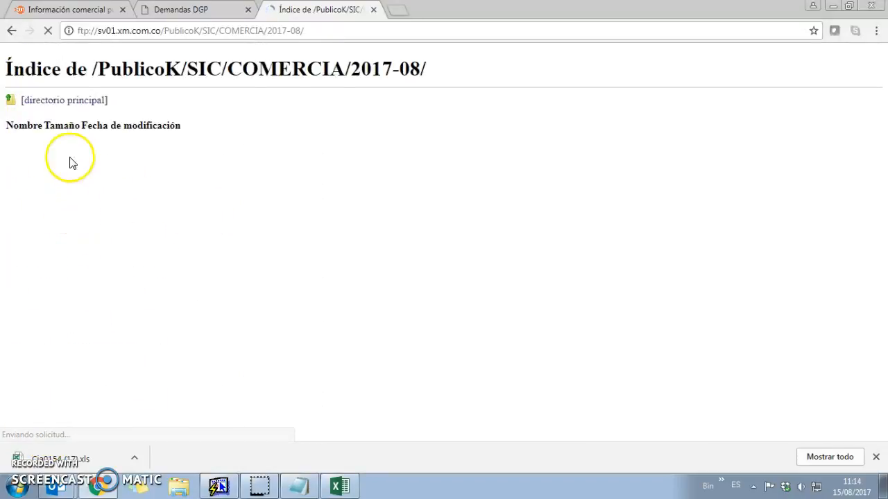
pyautogui.scroll(-3, 97, 229)
pyautogui.scroll(2, 83, 277)
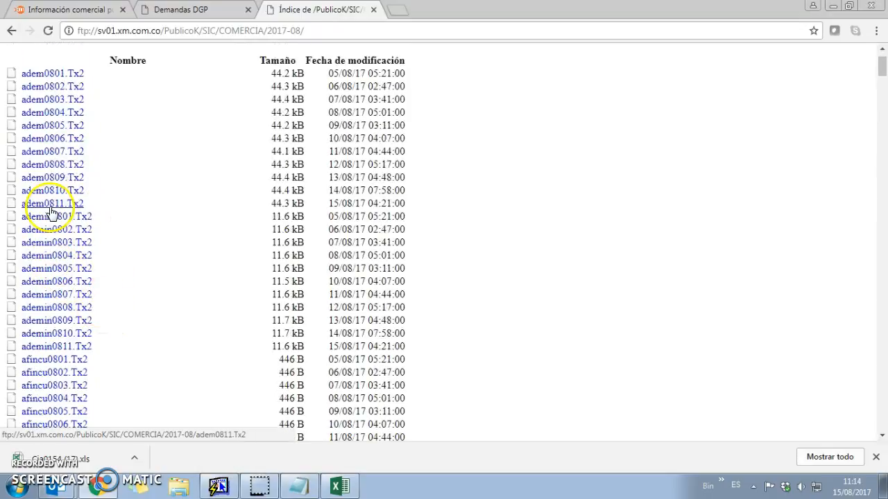
pyautogui.rightClick(58, 142)
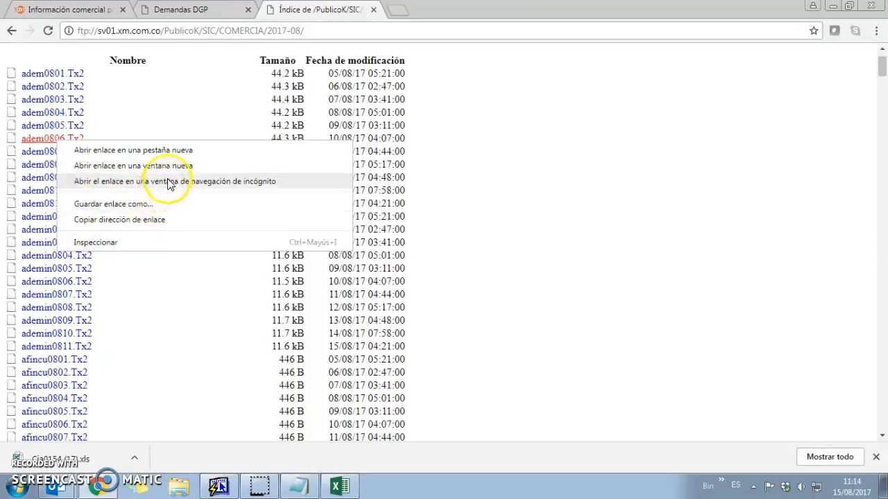
pyautogui.click(35, 143)
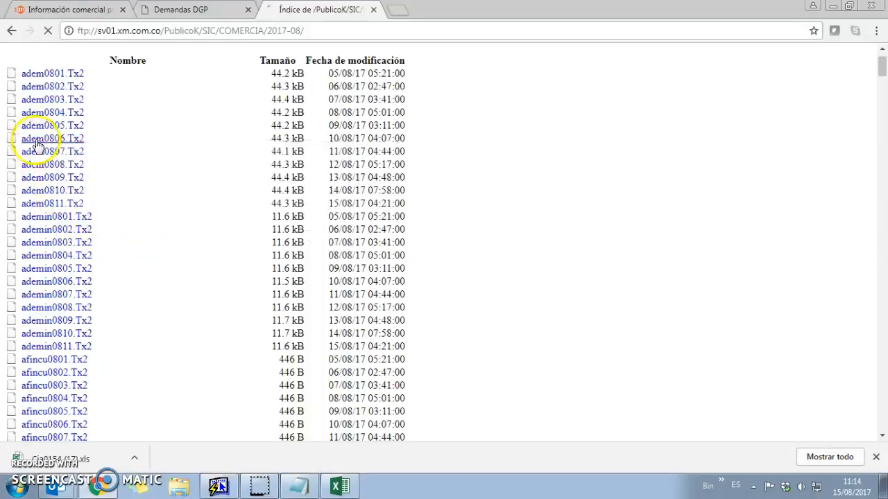
pyautogui.click(33, 139)
# Select the entire adem0806.Tx2 text, then start Excel 2016
pyautogui.rightClick(94, 146)
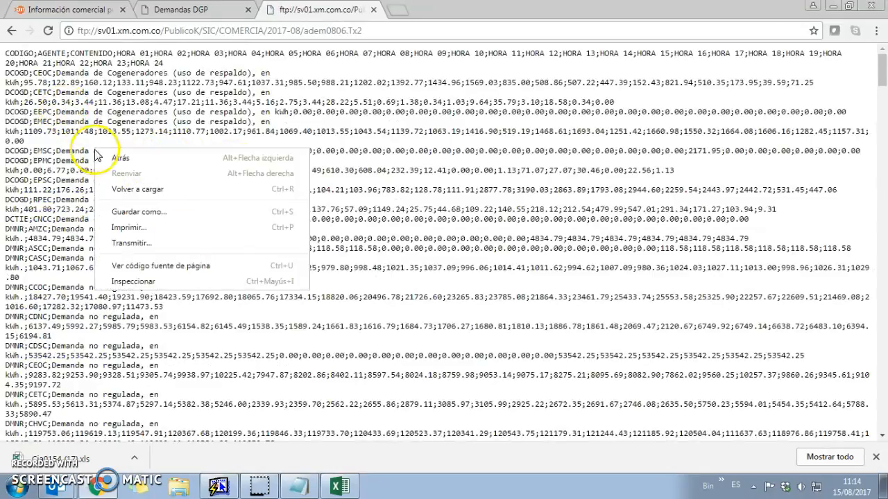
pyautogui.click(436, 254)
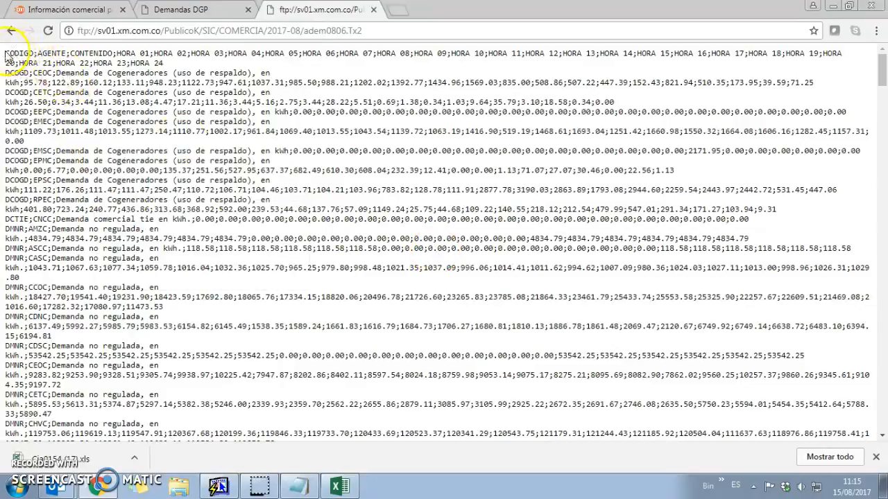
pyautogui.moveTo(12, 59); pyautogui.dragTo(276, 495)
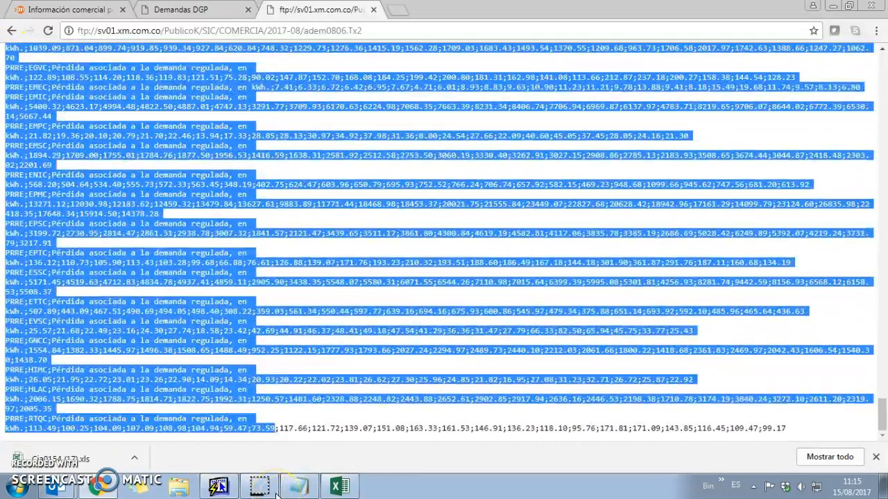
pyautogui.moveTo(408, 493); pyautogui.dragTo(883, 472)
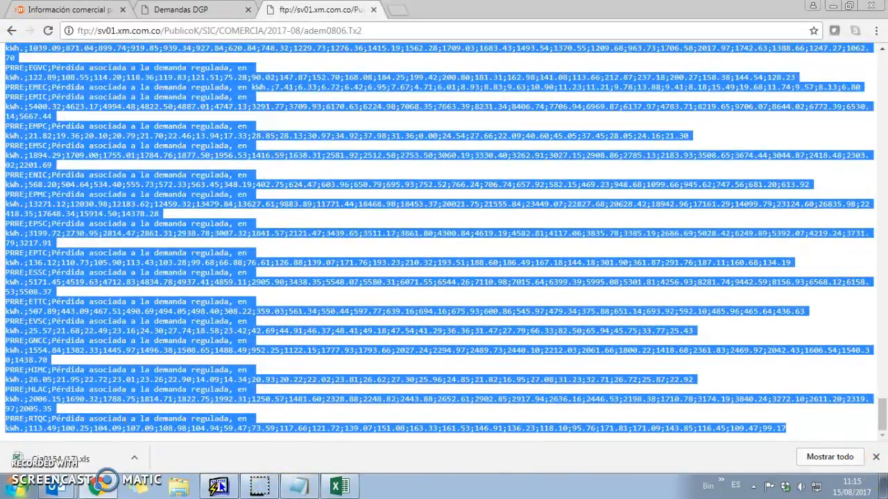
pyautogui.click(17, 485)
pyautogui.click(42, 331)
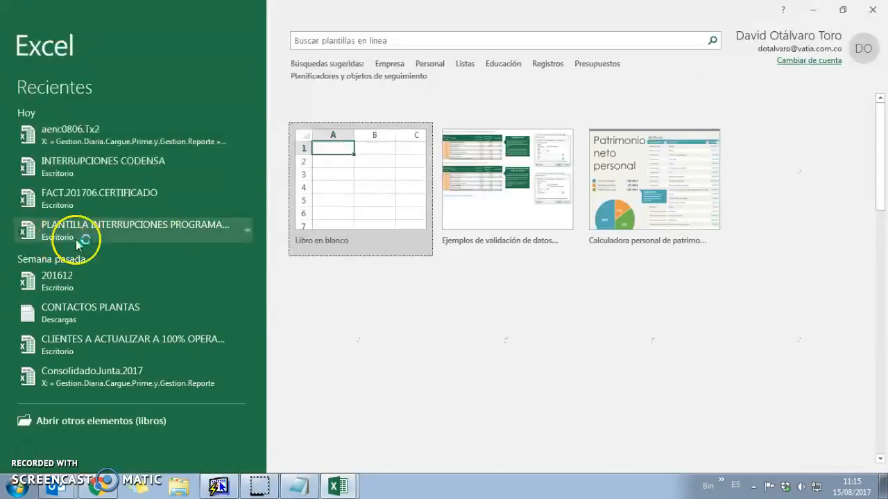
# Paste the copied adem0806 demand text into cell A1 of a new blank workbook
pyautogui.click(347, 162)
pyautogui.click(49, 204)
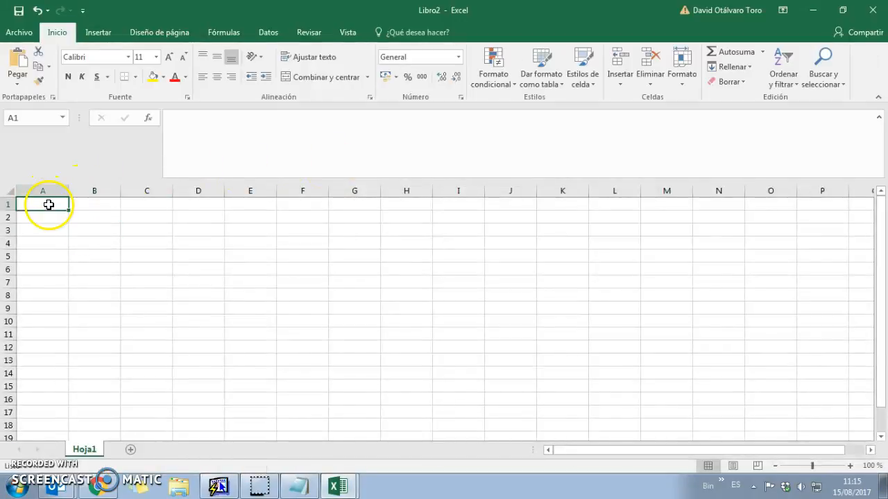
pyautogui.hotkey('ctrl', 'v')
# Split column A on semicolons into CODIGO, AGENTE, CONTENIDO and HORA 01 onward columns
pyautogui.click(50, 191)
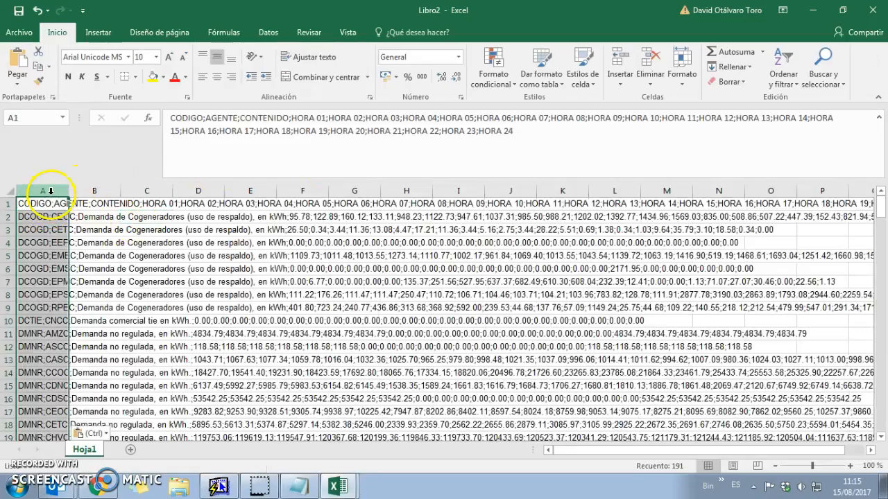
pyautogui.click(268, 32)
pyautogui.click(551, 76)
pyautogui.click(610, 371)
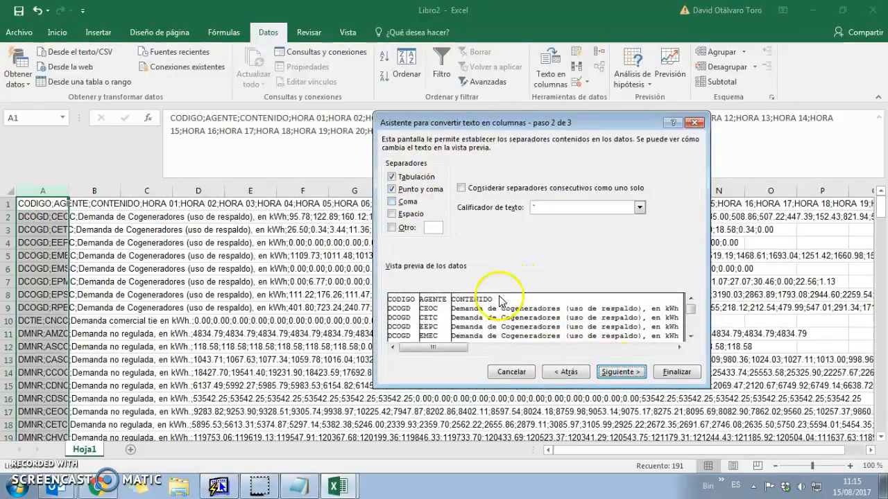
pyautogui.click(626, 373)
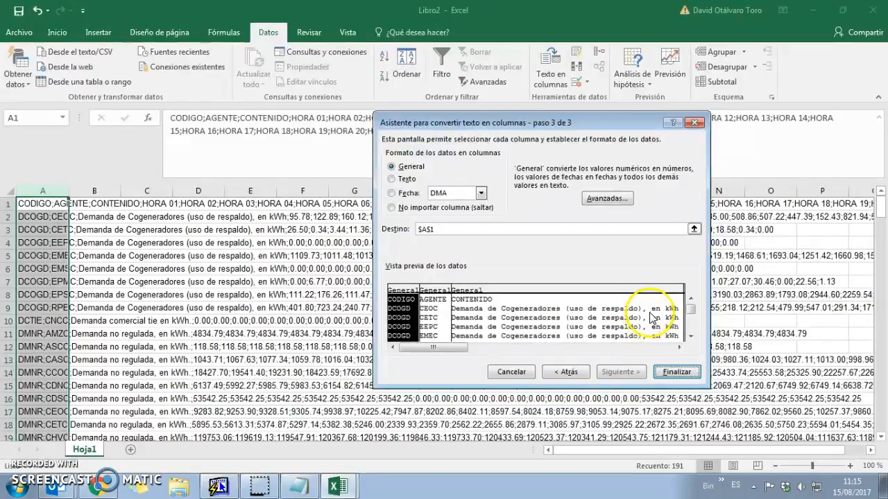
pyautogui.click(665, 369)
pyautogui.click(177, 297)
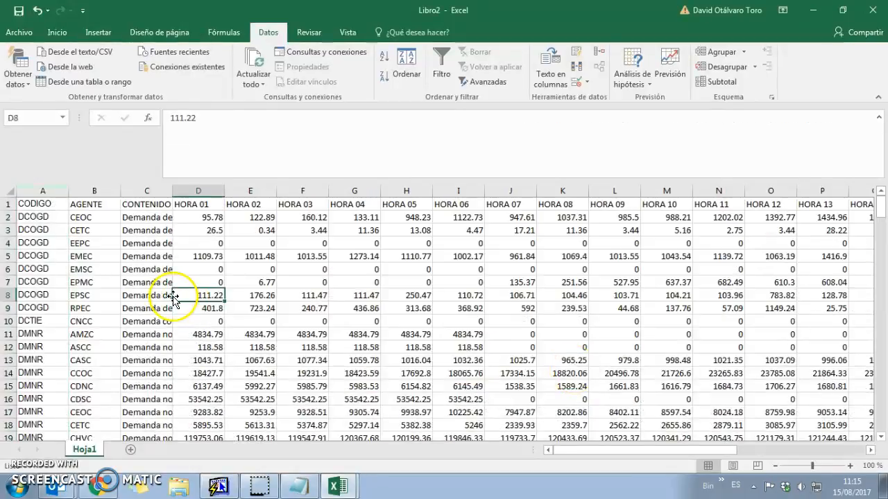
pyautogui.click(30, 204)
# Save the split data as Excel workbook adem0806.tx2 in the 08. AGOSTO > ARCHIVOS folder
pyautogui.click(16, 31)
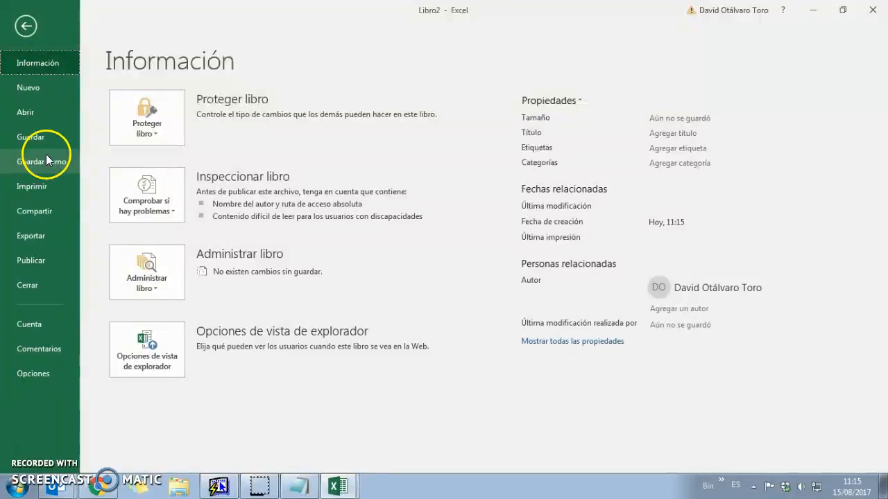
pyautogui.click(41, 162)
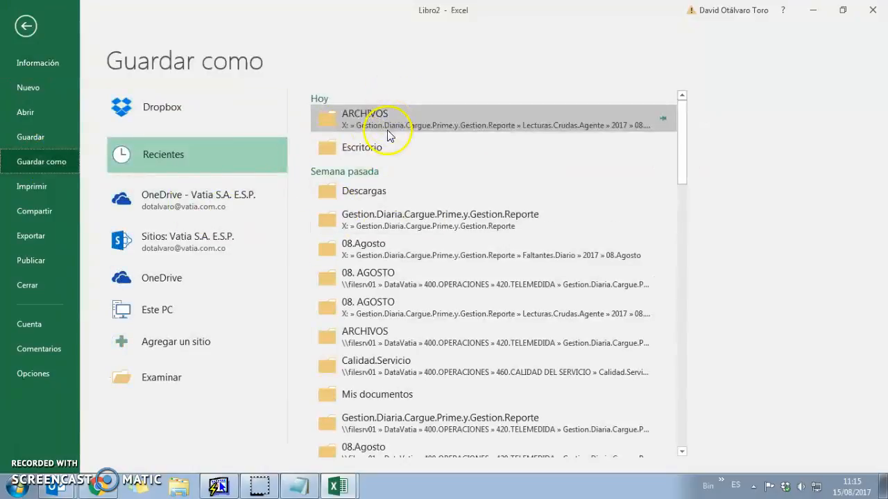
pyautogui.click(371, 122)
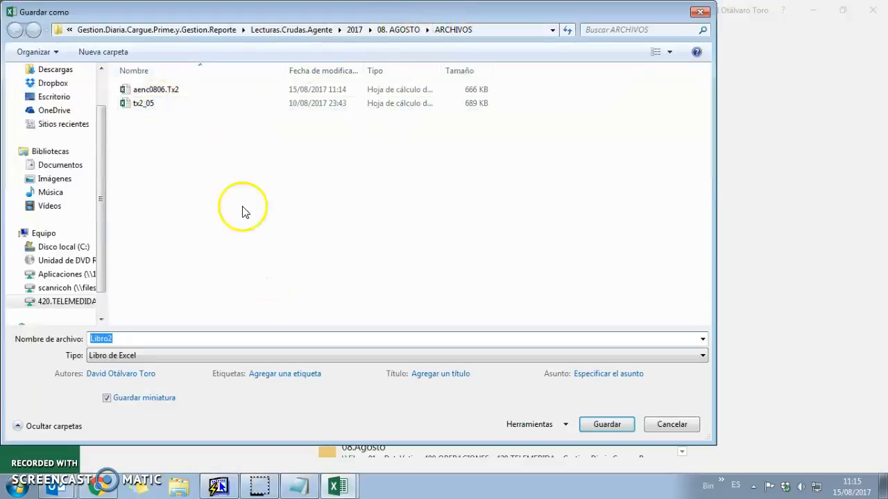
pyautogui.click(138, 354)
pyautogui.click(138, 355)
pyautogui.write('a')
pyautogui.press('BackSpace')
pyautogui.write('adem08')
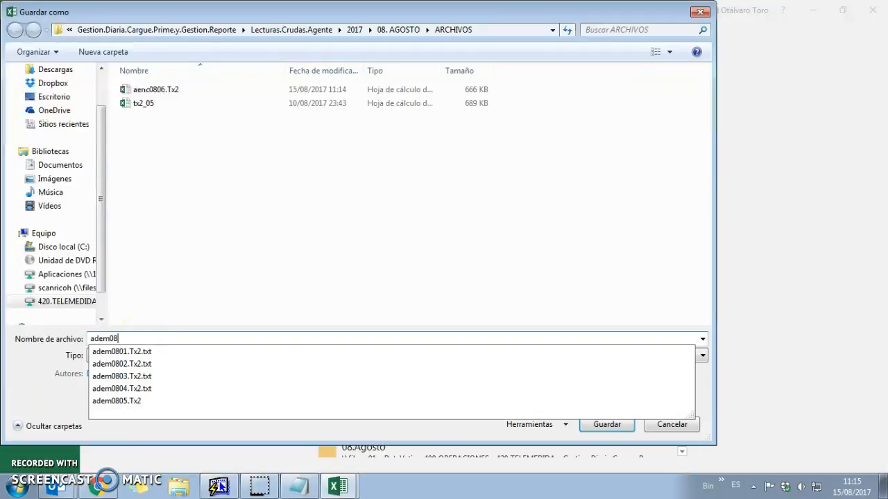
pyautogui.write('06.tx2')
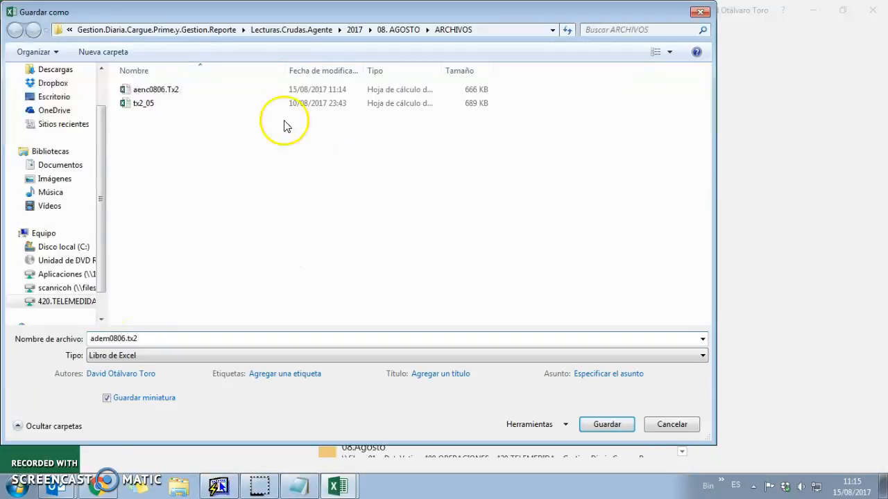
pyautogui.click(607, 426)
# Copy the downloaded Cia0154 (17) spreadsheet into the 2017 > 08. AGOSTO > ARCHIVOS folder
pyautogui.click(88, 493)
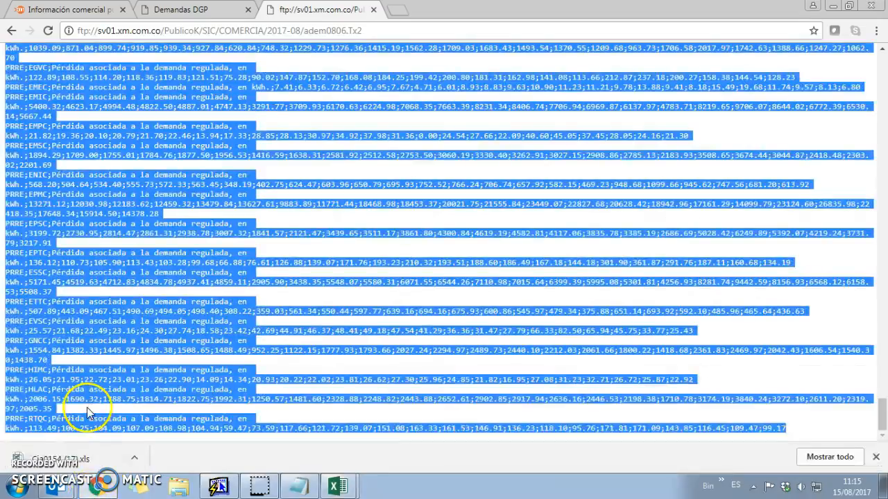
pyautogui.moveTo(59, 463); pyautogui.dragTo(415, 441)
pyautogui.click(134, 457)
pyautogui.click(177, 415)
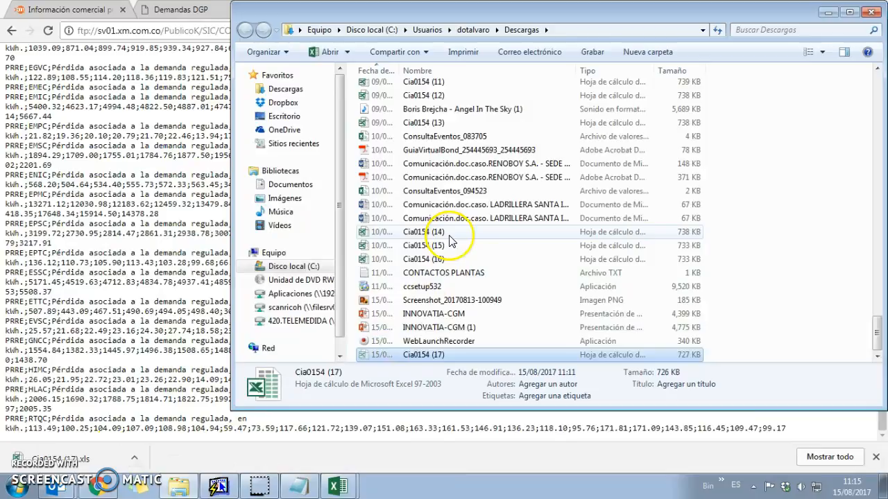
pyautogui.press('super+d')
pyautogui.doubleClick(97, 196)
pyautogui.doubleClick(143, 193)
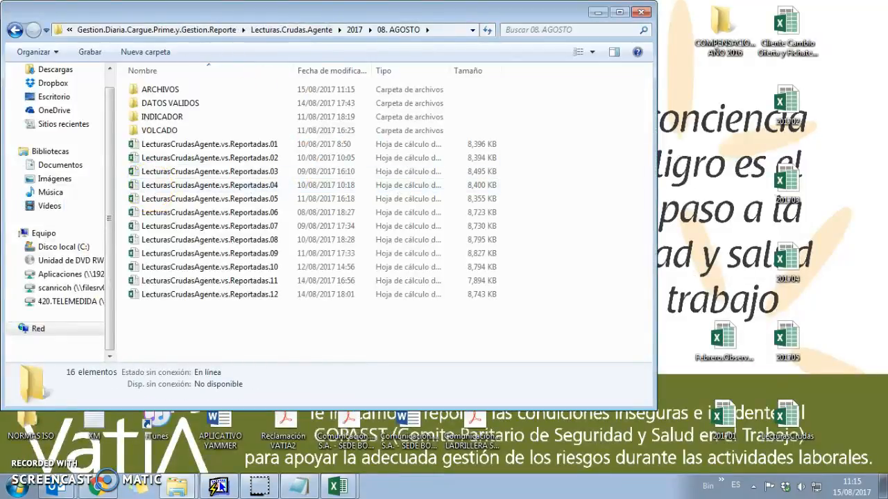
pyautogui.doubleClick(161, 89)
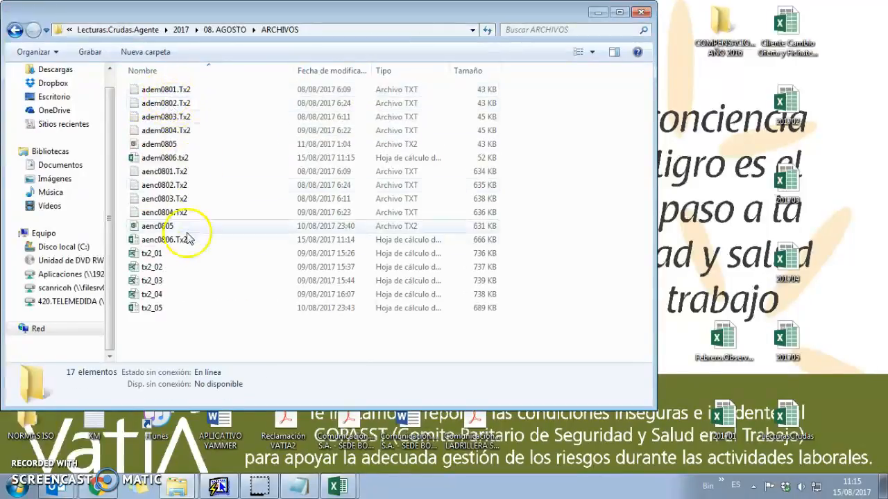
pyautogui.hotkey('ctrl', 'v')
# Rename the pasted Cia0154 (17) file to tx2_06
pyautogui.click(619, 11)
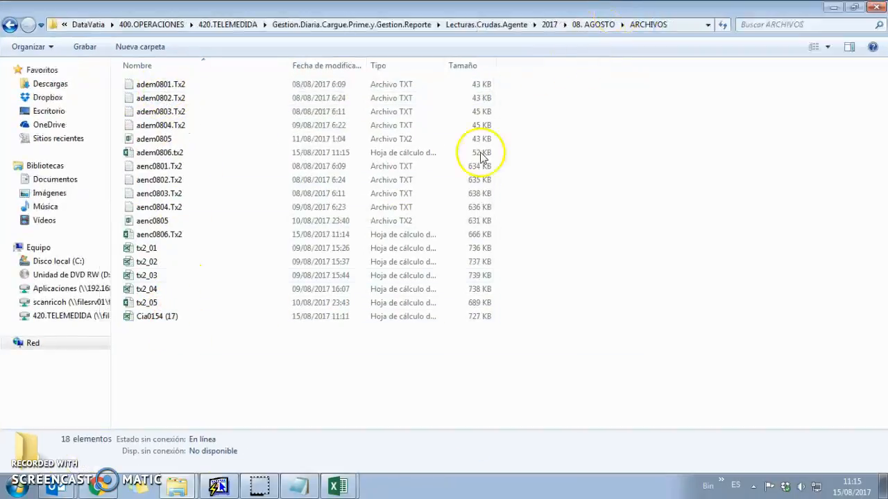
pyautogui.click(198, 321)
pyautogui.press('F2')
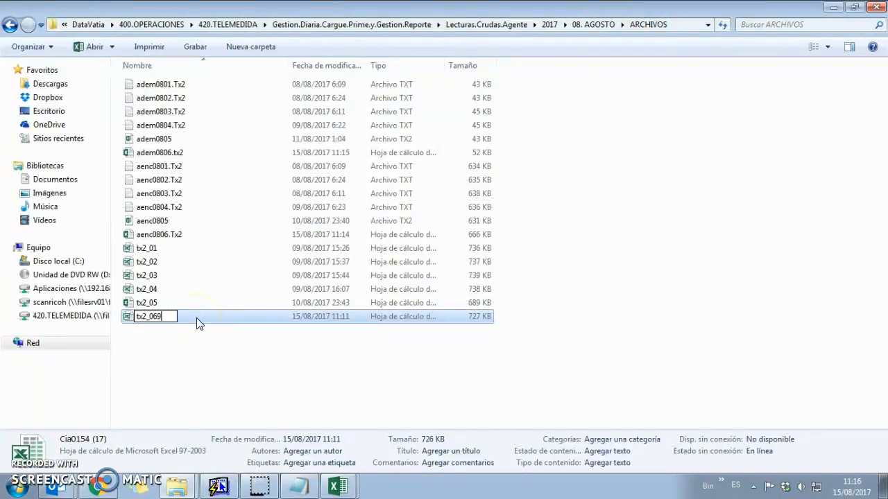
pyautogui.write('tx2_06')
pyautogui.click(212, 353)
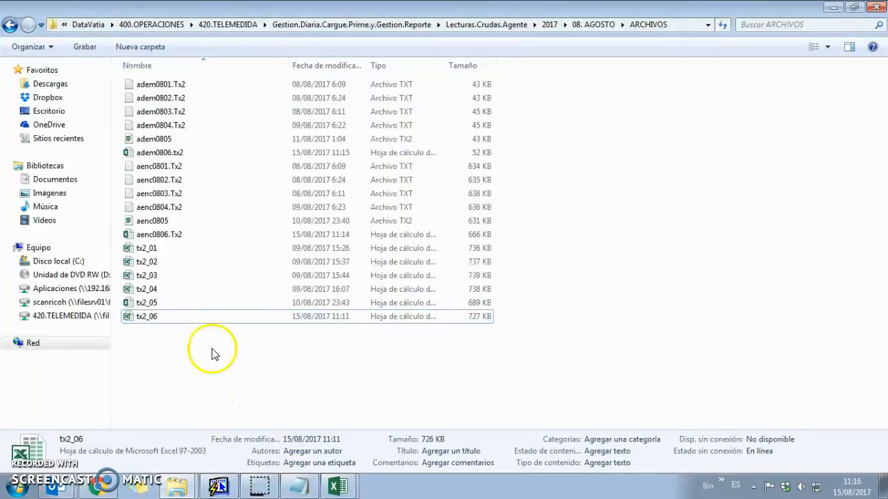
# Close the FTP text and Información comercial tabs, then close Chrome
pyautogui.click(89, 487)
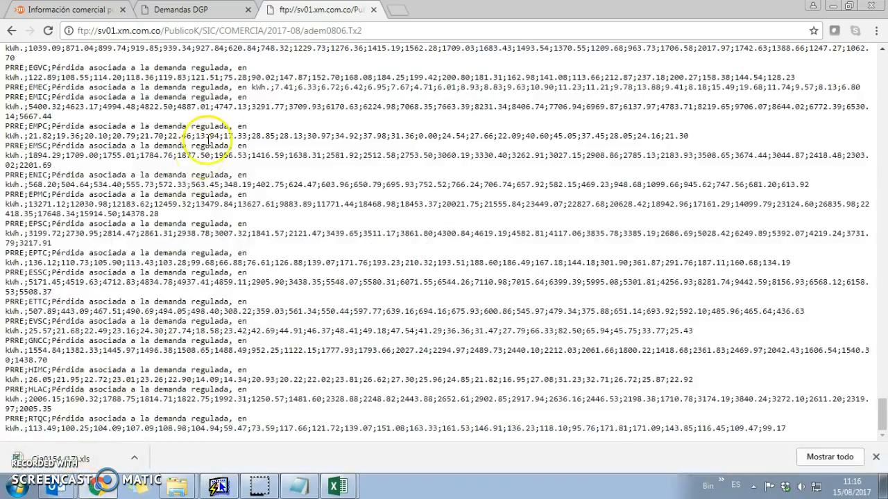
pyautogui.click(252, 10)
pyautogui.click(345, 10)
pyautogui.click(373, 9)
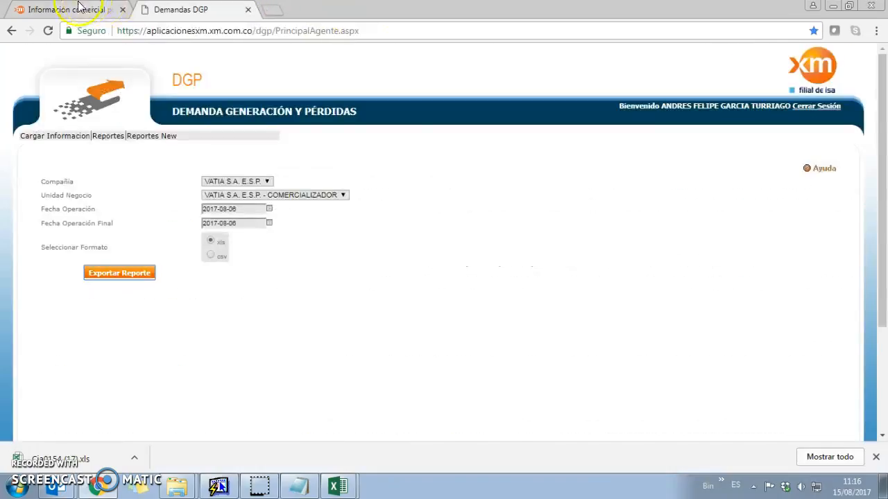
pyautogui.click(90, 10)
pyautogui.click(122, 10)
pyautogui.click(143, 10)
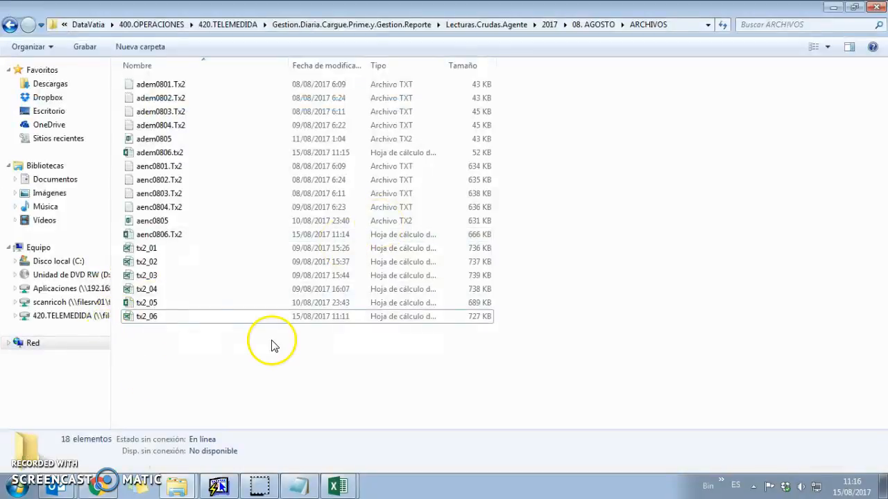
# Open LecturasCrudasAgente.vs.Reportadas.06.xlsx from the 08. AGOSTO folder
pyautogui.click(9, 25)
pyautogui.click(9, 25)
pyautogui.click(28, 25)
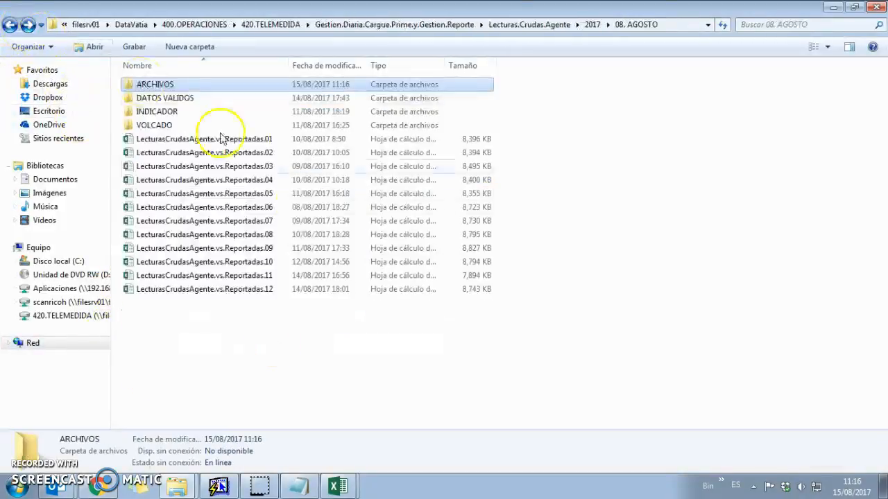
pyautogui.click(271, 219)
pyautogui.doubleClick(270, 210)
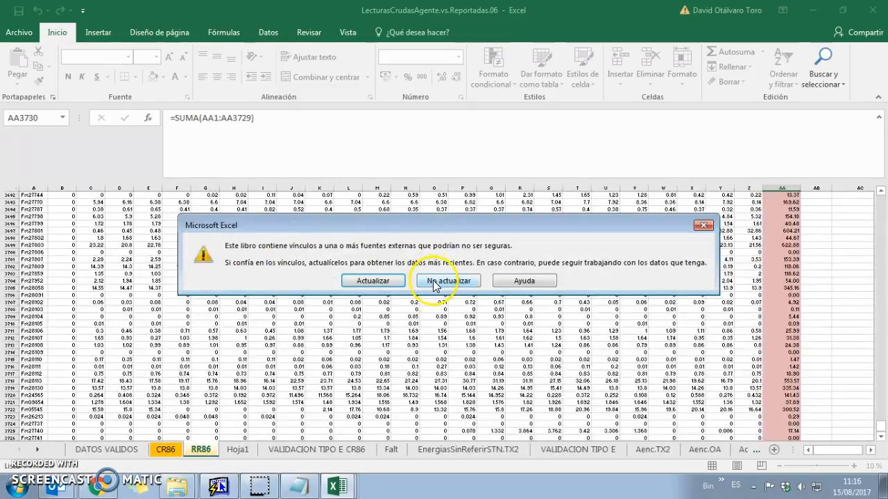
# Skip updating links, then browse the Hoja1, Aenc.TX2, Aenc.OA and Rsm.Adem sheets to reach Adem.TX2
pyautogui.click(433, 281)
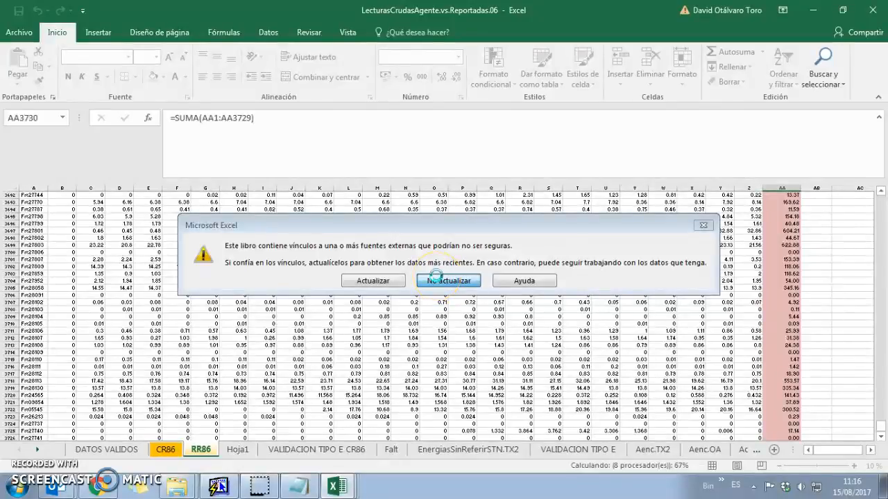
pyautogui.click(693, 345)
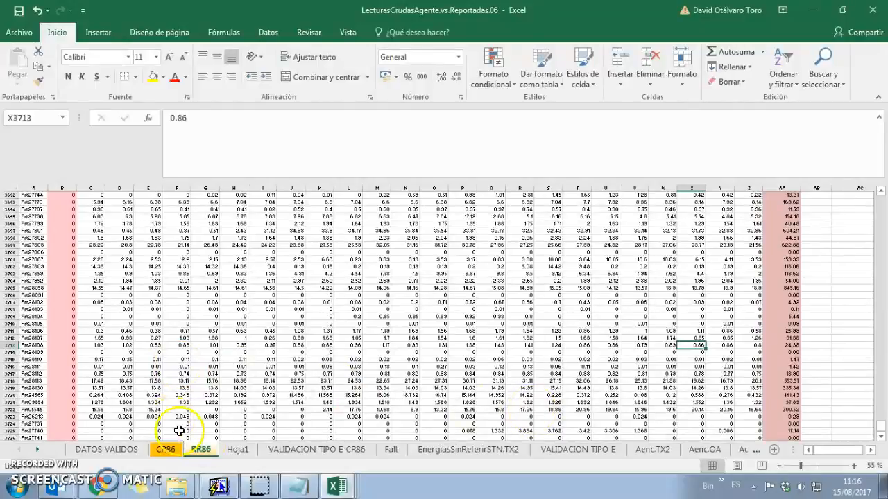
pyautogui.click(237, 449)
pyautogui.click(578, 449)
pyautogui.click(655, 450)
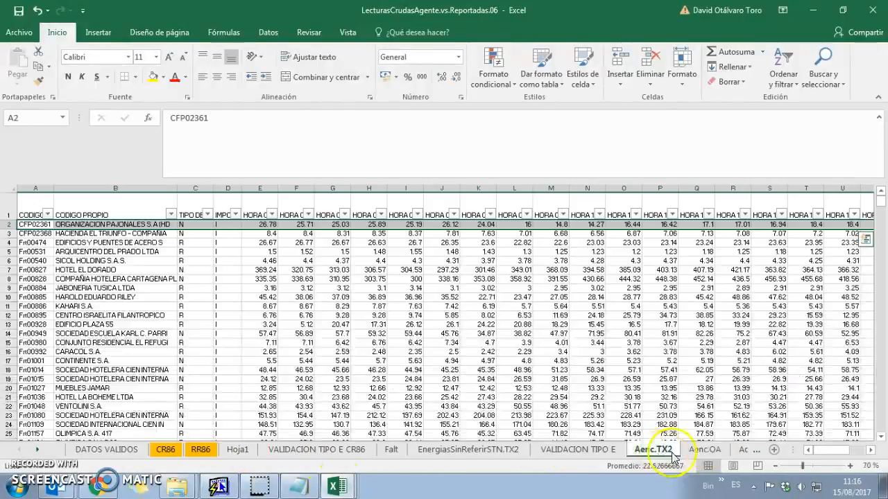
pyautogui.click(705, 450)
pyautogui.click(710, 450)
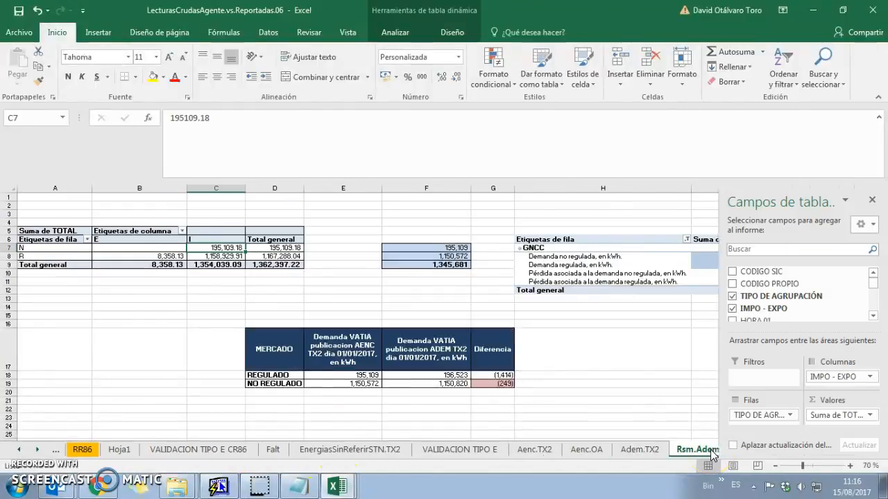
pyautogui.hotkey('ctrl', 'pageup')
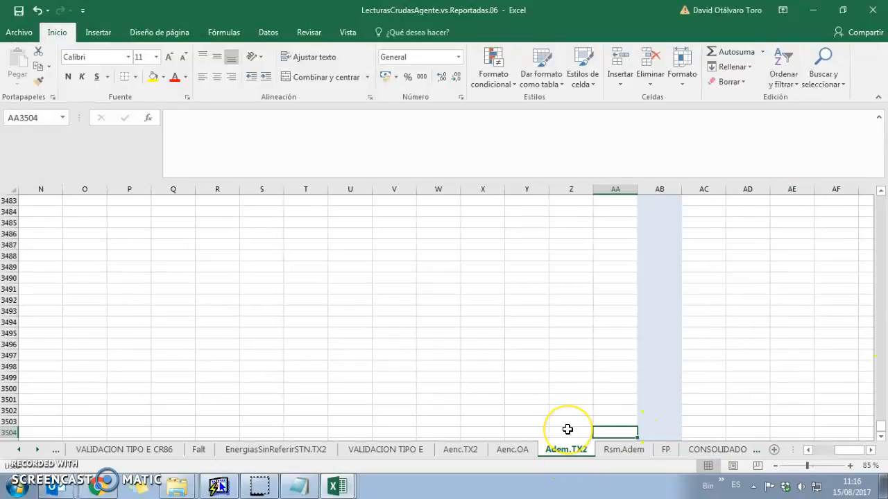
# Clear the Adem.TX2 data down to row 194, then undo the deletion
pyautogui.hotkey('ctrl', 'Up')
pyautogui.hotkey('ctrl', 'Home')
pyautogui.hotkey('ctrl', 'shift', 'Right')
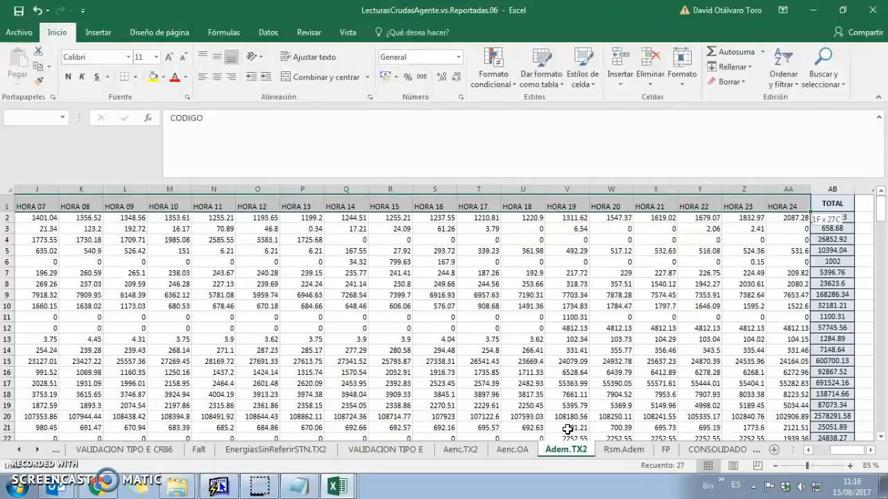
pyautogui.hotkey('ctrl', 'shift', 'Down')
pyautogui.press('Delete')
pyautogui.hotkey('ctrl', 'Home')
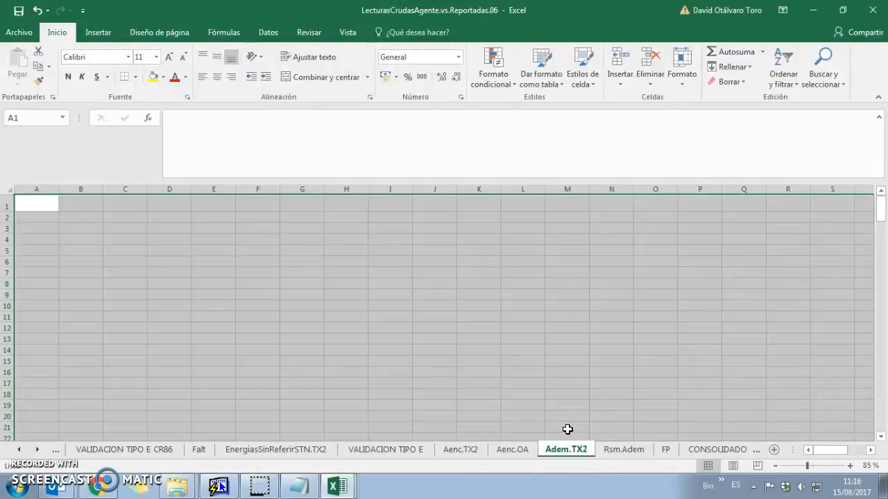
pyautogui.hotkey('ctrl', 'z')
# Delete all old Aenc.TX2 data down to row 3744
pyautogui.hotkey('ctrl', 'pageup')
pyautogui.hotkey('ctrl', 'pageup')
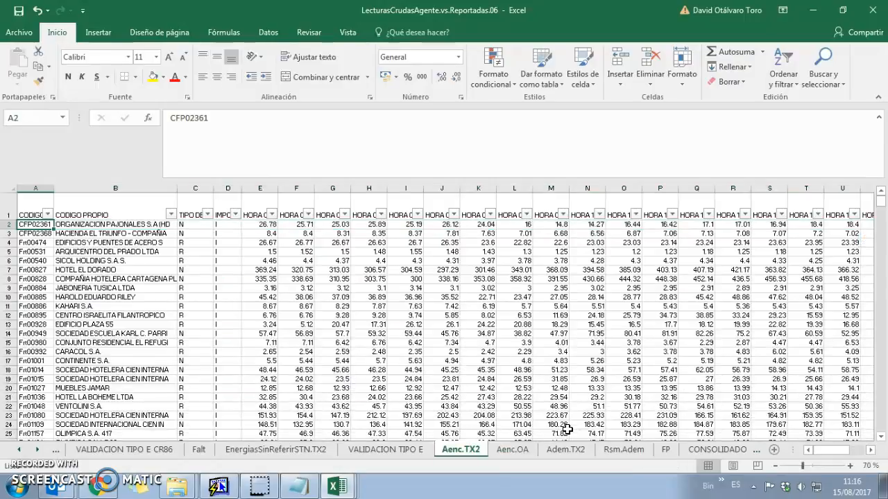
pyautogui.hotkey('ctrl', 'Home')
pyautogui.hotkey('ctrl', 'shift', 'Right')
pyautogui.hotkey('ctrl', 'shift', 'Down')
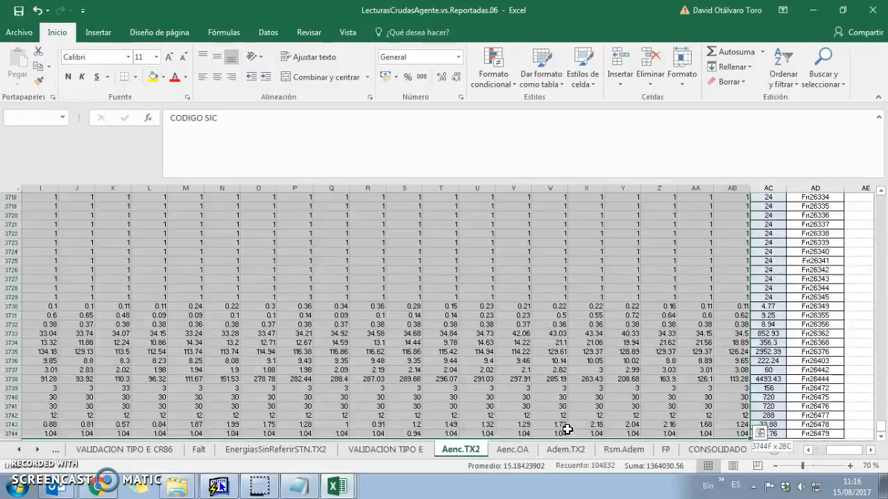
pyautogui.press('Delete')
pyautogui.hotkey('ctrl', 'Home')
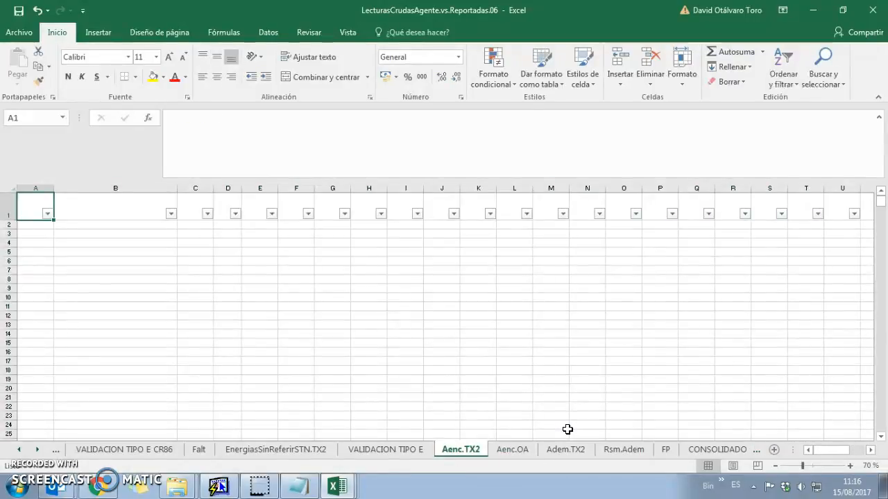
# Turn off the data filter on the EnergiasSinReferirSTN.TX2 sheet
pyautogui.hotkey('ctrl', 'pageup')
pyautogui.hotkey('ctrl', 'pageup')
pyautogui.hotkey('ctrl', 'pageup')
pyautogui.hotkey('ctrl', 'pageup')
pyautogui.hotkey('ctrl', 'pageup')
pyautogui.hotkey('ctrl', 'pageup')
pyautogui.hotkey('ctrl', 'pageup')
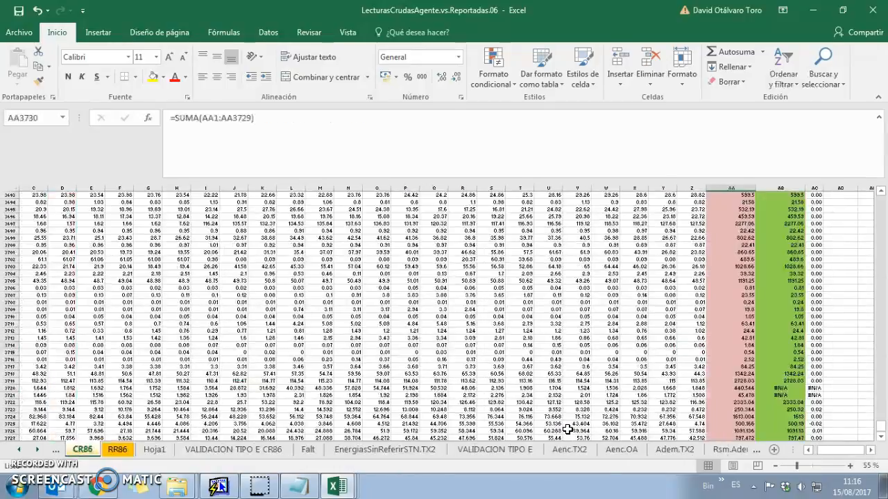
pyautogui.hotkey('ctrl', 'pageup')
pyautogui.hotkey('ctrl', 'pagedown')
pyautogui.hotkey('ctrl', 'pagedown')
pyautogui.hotkey('ctrl', 'pagedown')
pyautogui.hotkey('ctrl', 'pagedown')
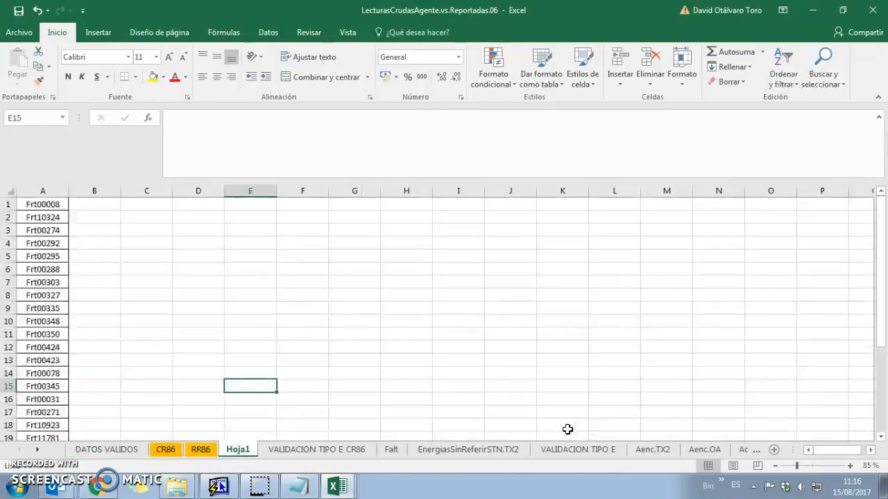
pyautogui.click(469, 449)
pyautogui.click(334, 304)
pyautogui.hotkey('ctrl', 'Home')
pyautogui.hotkey('ctrl', 'shift', 'Right')
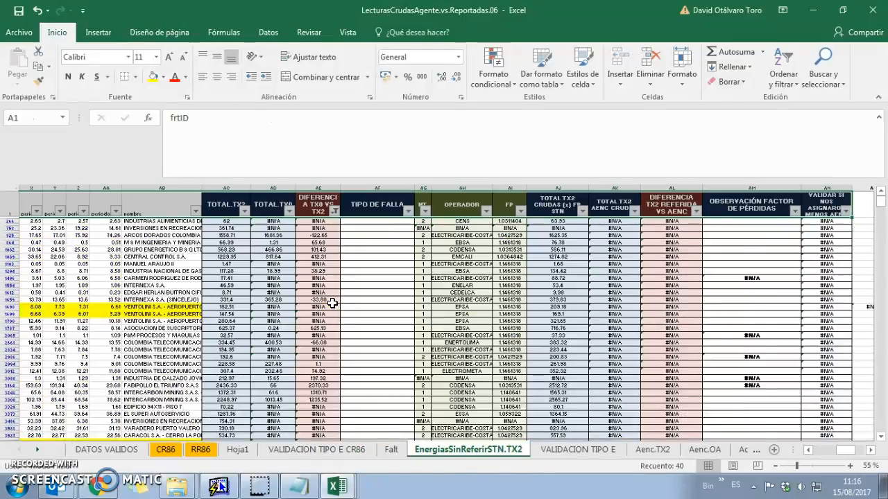
pyautogui.hotkey('ctrl', 'Home')
pyautogui.hotkey('alt', 'd')
pyautogui.press('f')
# Delete the raw data in columns A–AB of EnergiasSinReferirSTN.TX2
pyautogui.press('Right')
pyautogui.hotkey('ctrl', 'shift', 'Right')
pyautogui.hotkey('shift', 'Left')
pyautogui.hotkey('shift', 'Left')
pyautogui.hotkey('shift', 'Left')
pyautogui.hotkey('shift', 'Left')
pyautogui.hotkey('shift', 'Left')
pyautogui.hotkey('shift', 'Left')
pyautogui.hotkey('shift', 'Left')
pyautogui.hotkey('shift', 'Left')
pyautogui.hotkey('shift', 'Left')
pyautogui.hotkey('shift', 'Left')
pyautogui.hotkey('shift', 'Left')
pyautogui.hotkey('shift', 'Left')
pyautogui.hotkey('shift', 'Left')
pyautogui.hotkey('shift', 'Left')
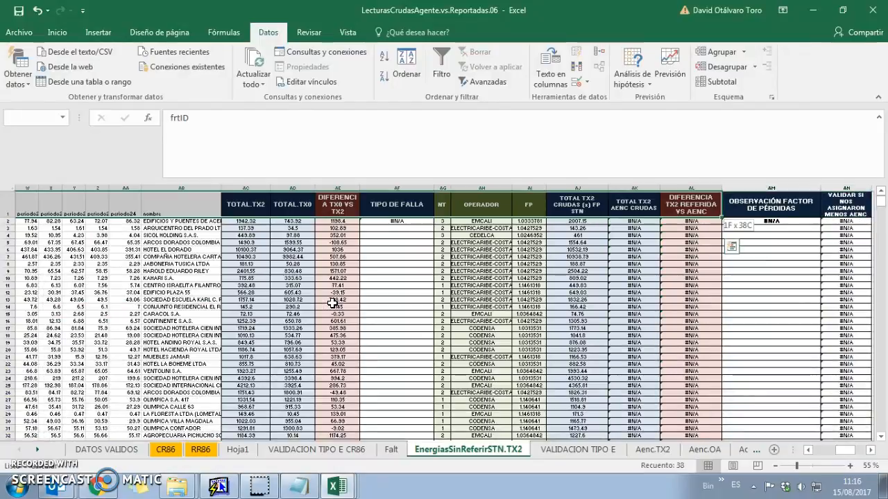
pyautogui.hotkey('shift', 'Right')
pyautogui.hotkey('ctrl', 'shift', 'Down')
pyautogui.press('Delete')
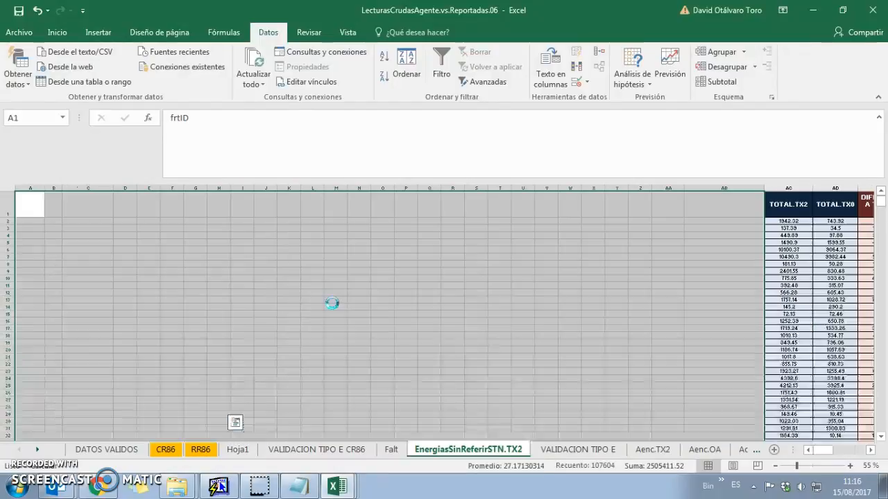
pyautogui.hotkey('ctrl', 'Home')
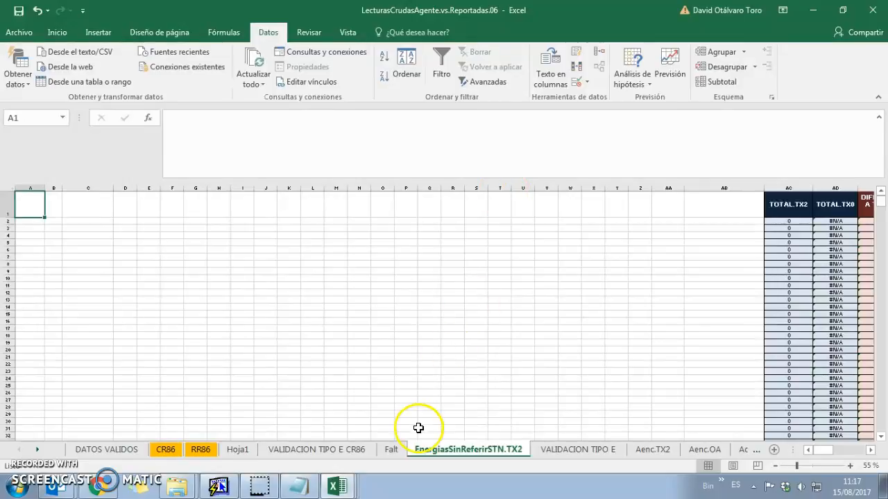
# Check the lookup formula in Falt cell C2, then return to the Adem.TX2 sheet
pyautogui.click(392, 448)
pyautogui.click(375, 211)
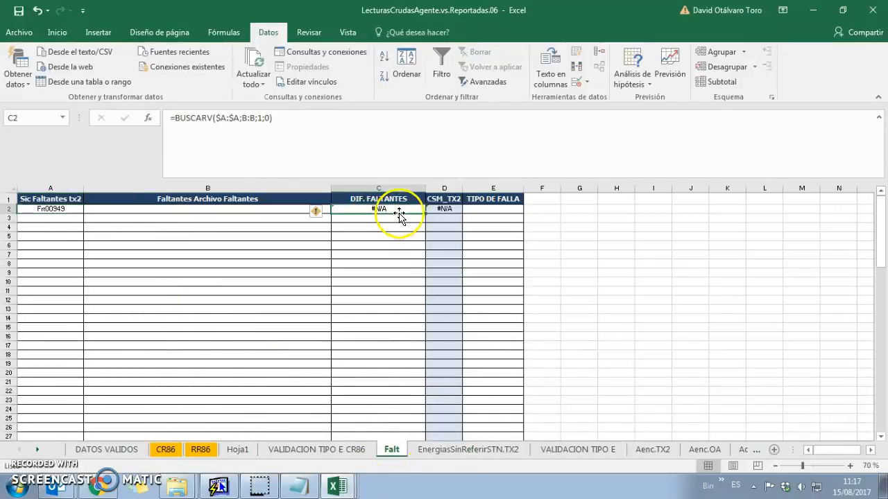
pyautogui.click(578, 449)
pyautogui.click(695, 449)
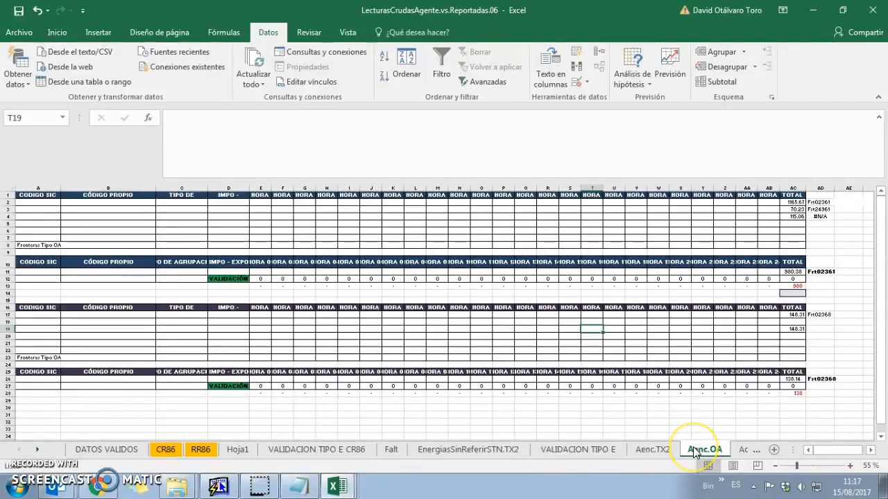
pyautogui.hotkey('ctrl', 'pagedown')
pyautogui.hotkey('ctrl', 'pagedown')
pyautogui.hotkey('ctrl', 'pagedown')
pyautogui.hotkey('ctrl', 'pagedown')
pyautogui.hotkey('ctrl', 'pageup')
pyautogui.hotkey('ctrl', 'pageup')
pyautogui.hotkey('ctrl', 'pageup')
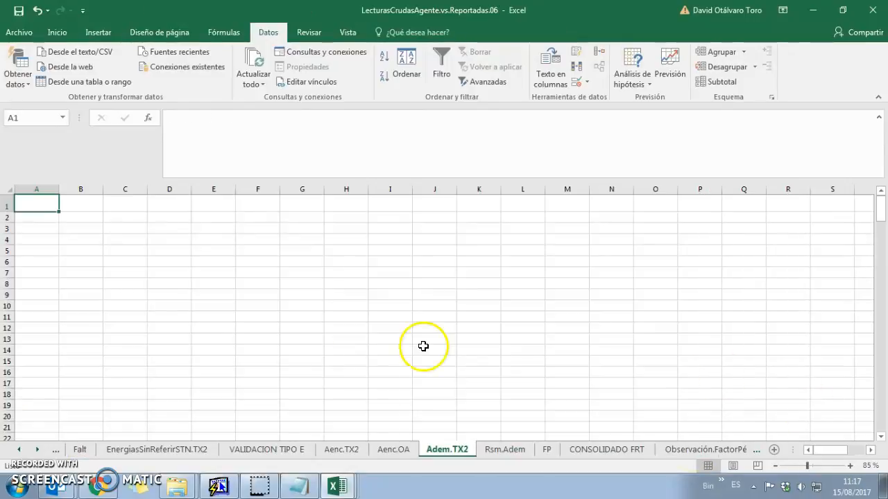
# Open adem0806.tx2 from ARCHIVOS and copy its data through row 191
pyautogui.click(193, 491)
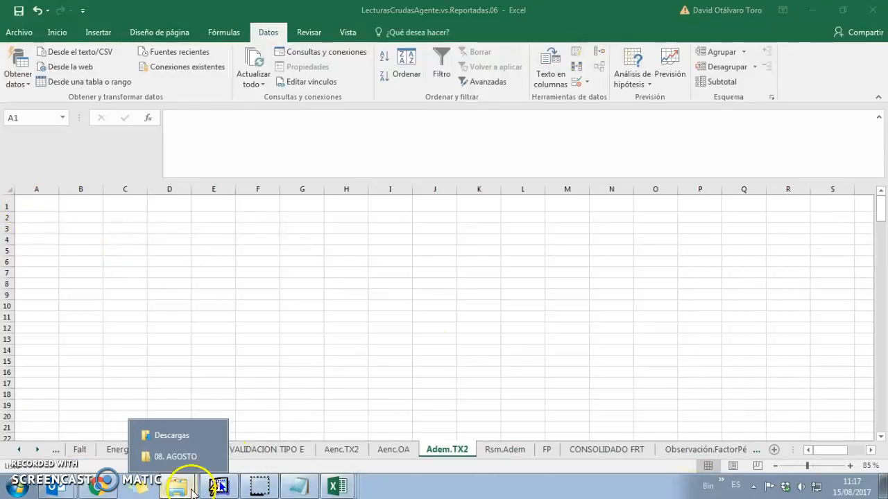
pyautogui.click(149, 456)
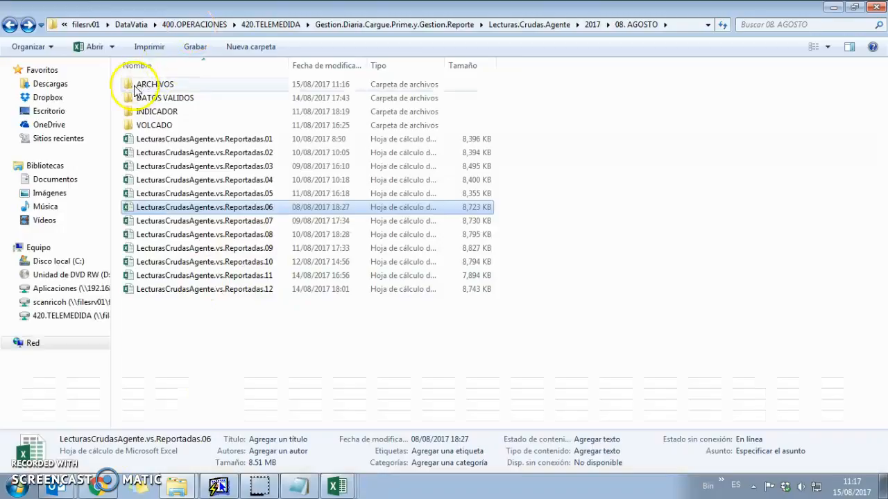
pyautogui.doubleClick(134, 89)
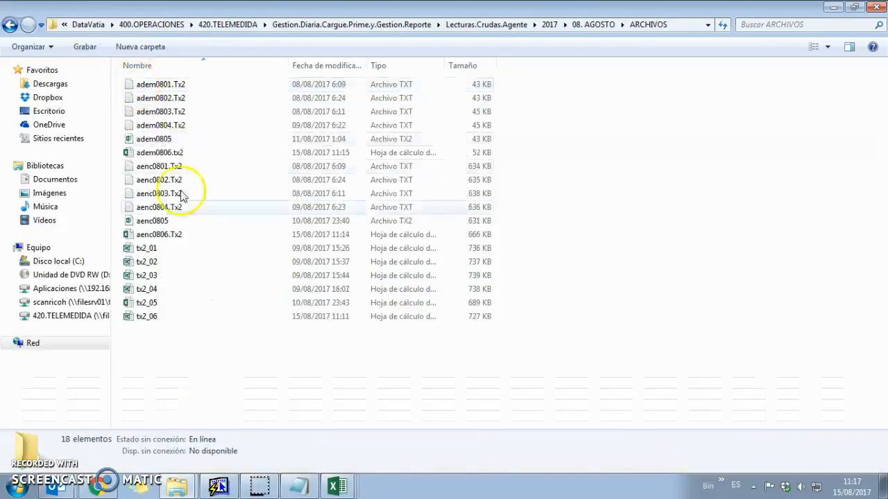
pyautogui.doubleClick(166, 153)
pyautogui.click(80, 228)
pyautogui.click(35, 203)
pyautogui.hotkey('ctrl', 'shift', 'Right')
pyautogui.hotkey('ctrl', 'shift', 'Down')
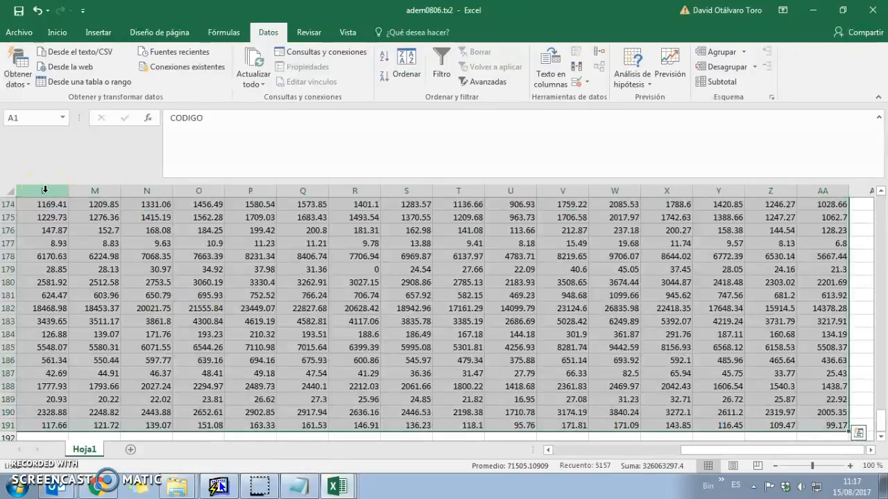
pyautogui.hotkey('ctrl', 'c')
# Paste the copied adem0806 data into the Adem.TX2 sheet of the validation workbook
pyautogui.hotkey('alt', 'Tab')
pyautogui.hotkey('ctrl', 'a')
pyautogui.hotkey('ctrl', 'v')
pyautogui.click(306, 316)
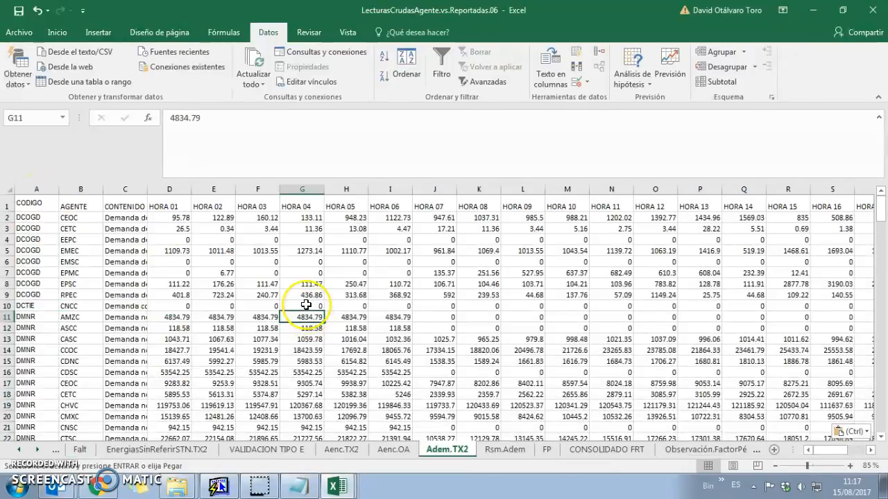
# Centre the pasted Adem.TX2 data from A1 through the TOTAL column, row 191
pyautogui.hotkey('ctrl', 'Up')
pyautogui.hotkey('ctrl', 'Right')
pyautogui.press('Left')
pyautogui.press('Home')
pyautogui.hotkey('ctrl', 'shift', 'Right')
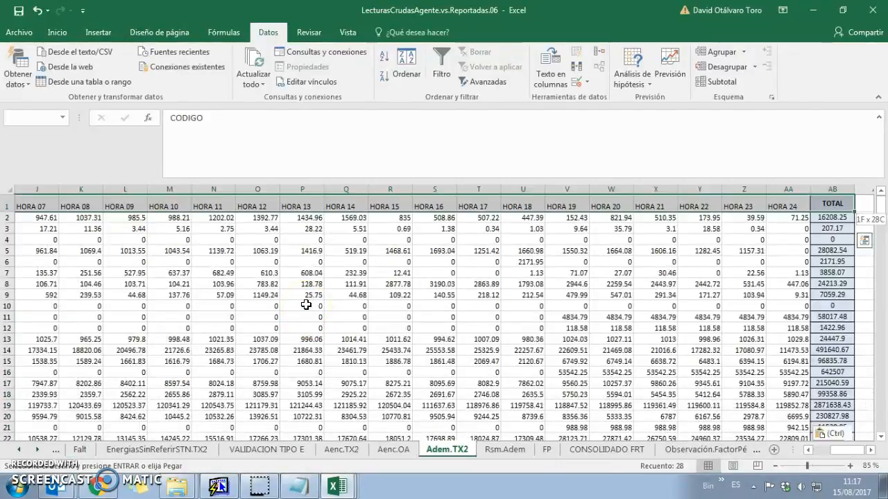
pyautogui.hotkey('ctrl', 'shift', 'Down')
pyautogui.click(57, 32)
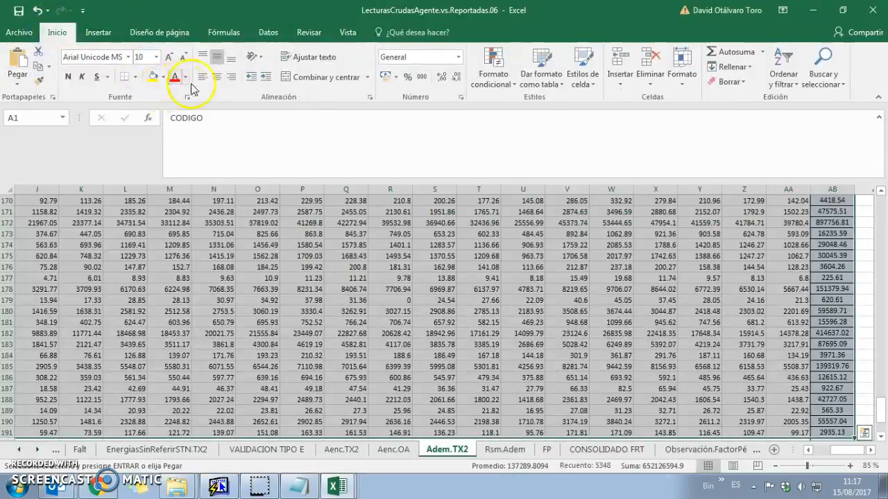
pyautogui.click(219, 78)
pyautogui.click(176, 255)
# Close the adem0806.tx2 workbook and bring the ARCHIVOS folder window forward
pyautogui.hotkey('alt', 'Tab')
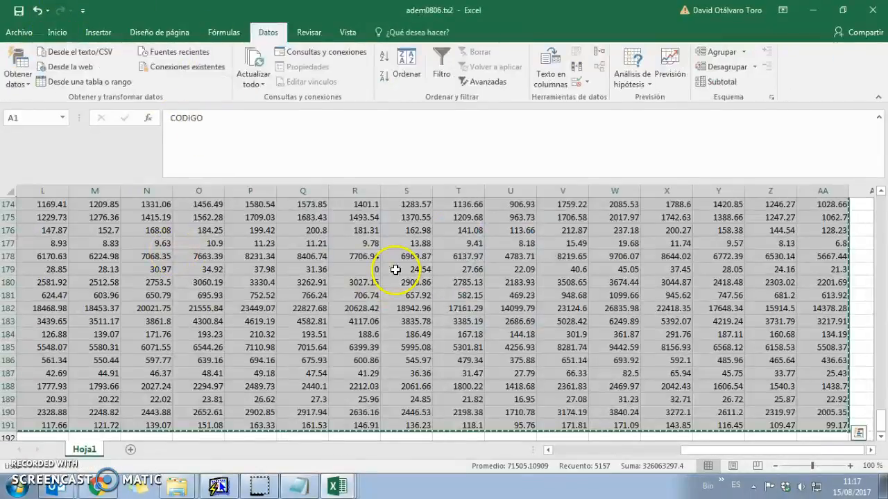
pyautogui.click(395, 269)
pyautogui.hotkey('ctrl', 'w')
pyautogui.click(450, 283)
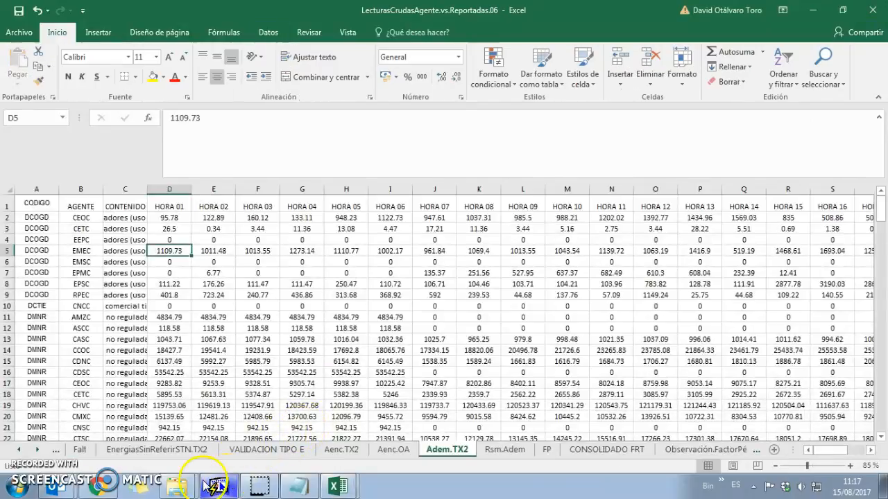
pyautogui.moveTo(179, 485)
pyautogui.click(190, 454)
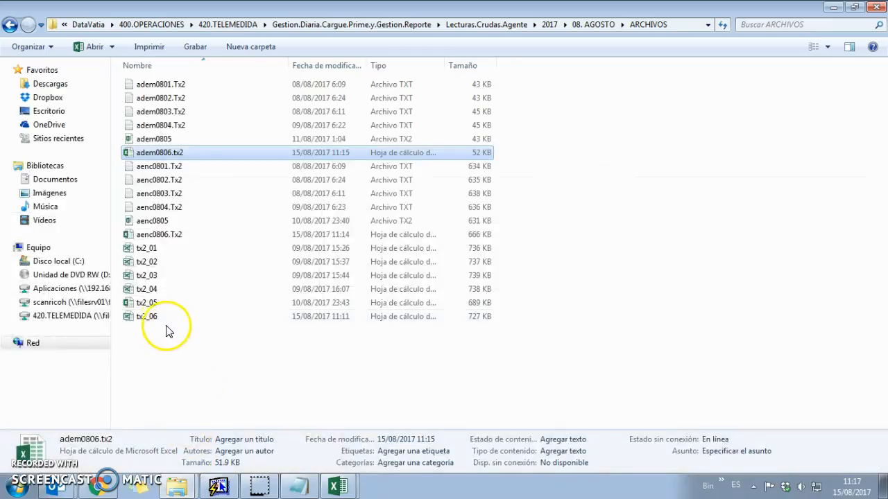
# Open aenc0806.Tx2 and autofit column B (CODIGO PROPIO)
pyautogui.click(168, 235)
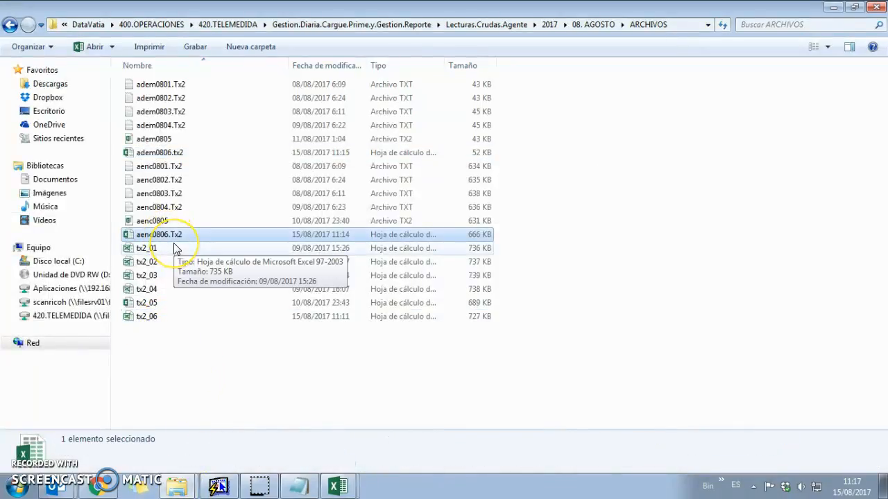
pyautogui.doubleClick(174, 234)
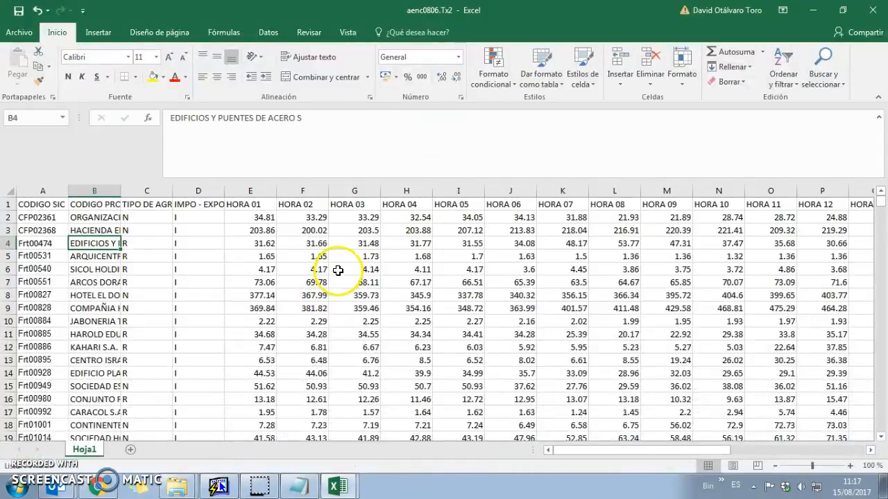
pyautogui.click(91, 217)
pyautogui.click(97, 191)
pyautogui.doubleClick(120, 191)
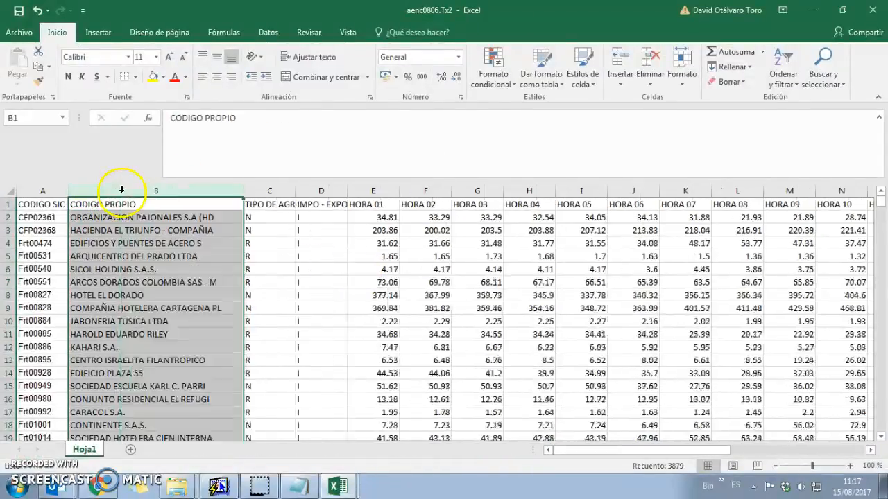
pyautogui.click(126, 255)
pyautogui.click(105, 206)
pyautogui.click(27, 204)
# Look at cell A2 on the Aenc.OA sheet of the validation workbook
pyautogui.hotkey('alt', 'Tab')
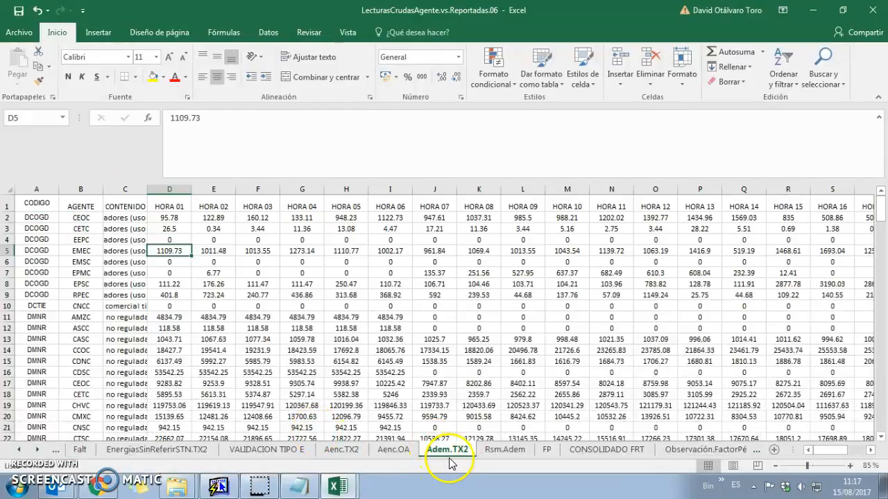
pyautogui.click(393, 449)
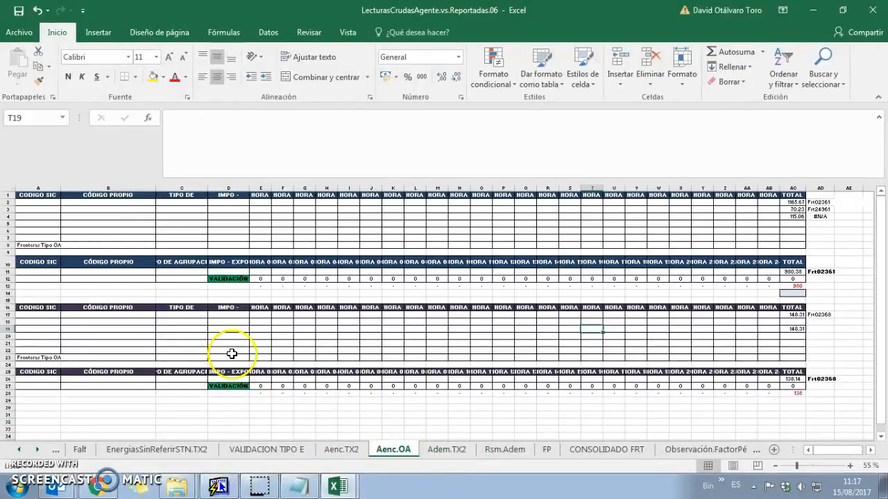
pyautogui.click(43, 204)
pyautogui.hotkey('alt', 'Tab')
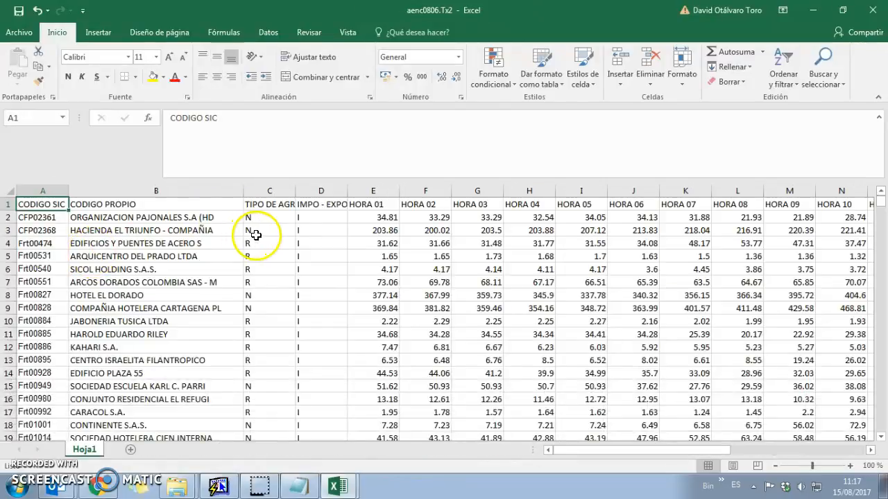
# Autofit columns C (TIPO DE AGRUPACIÓN) and D (IMPO - EXPO) in aenc0806.Tx2
pyautogui.click(315, 196)
pyautogui.doubleClick(296, 190)
pyautogui.doubleClick(387, 191)
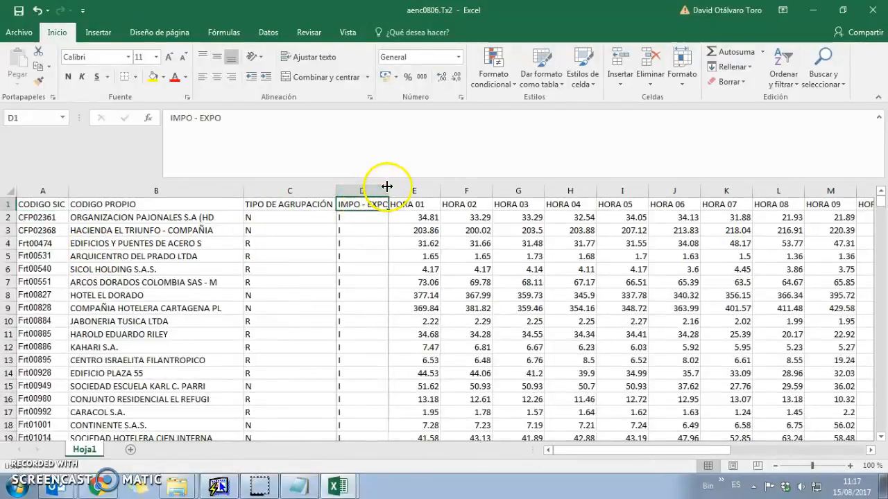
pyautogui.hotkey('alt', 'd')
# Filter the IMPO - EXPO column to show only OA records
pyautogui.press('f')
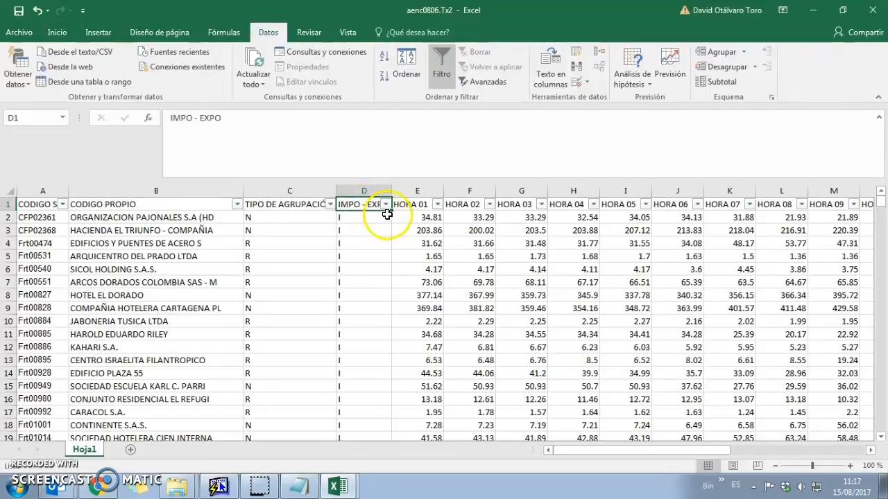
pyautogui.click(385, 205)
pyautogui.click(267, 330)
pyautogui.click(256, 350)
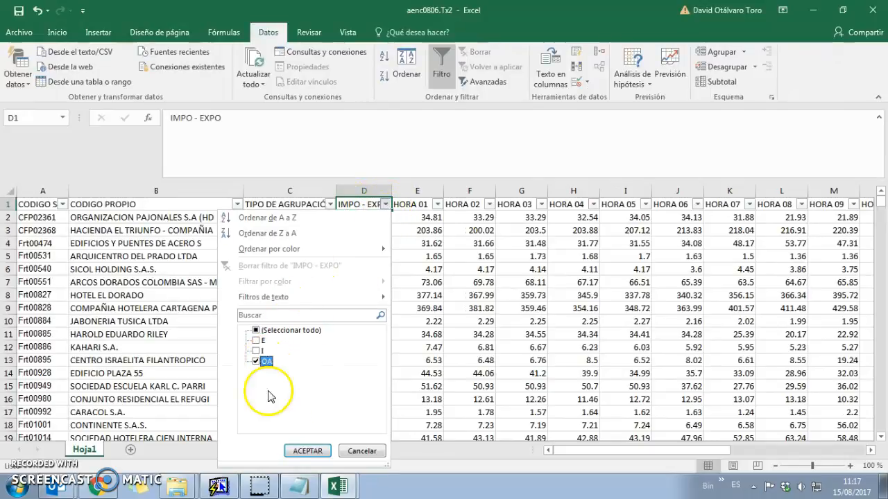
pyautogui.click(305, 451)
pyautogui.click(106, 294)
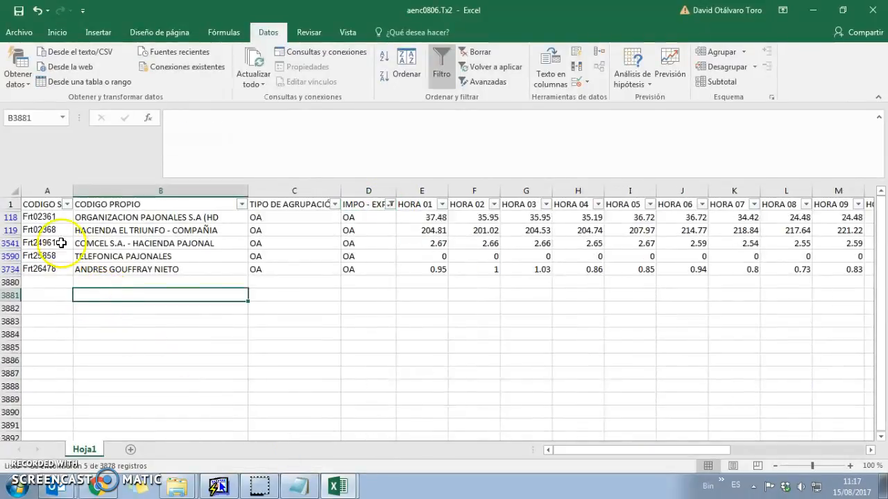
# Autofit column B so the full frontier names are visible
pyautogui.click(11, 217)
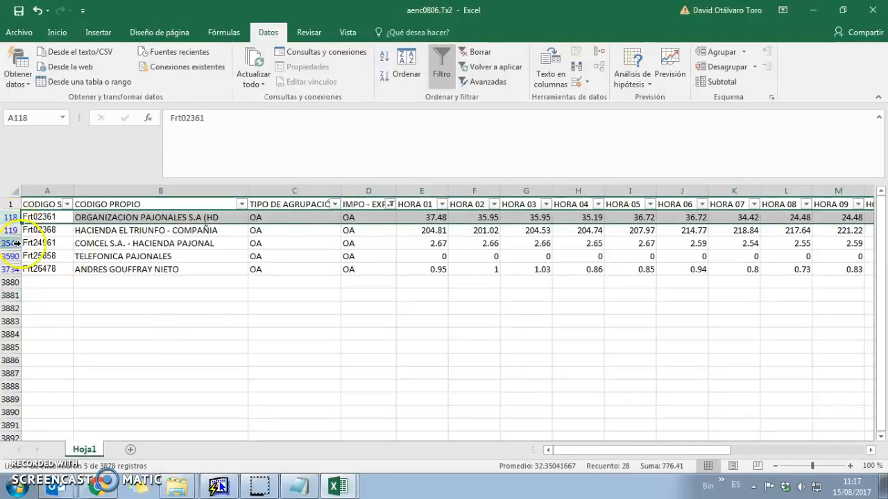
pyautogui.click(228, 343)
pyautogui.doubleClick(247, 191)
pyautogui.click(244, 270)
pyautogui.moveTo(199, 222); pyautogui.dragTo(174, 244)
pyautogui.click(99, 267)
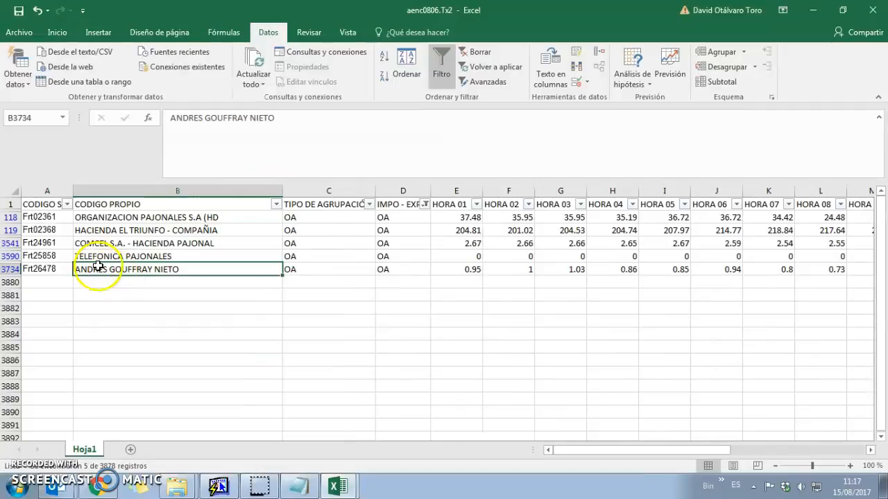
pyautogui.click(40, 219)
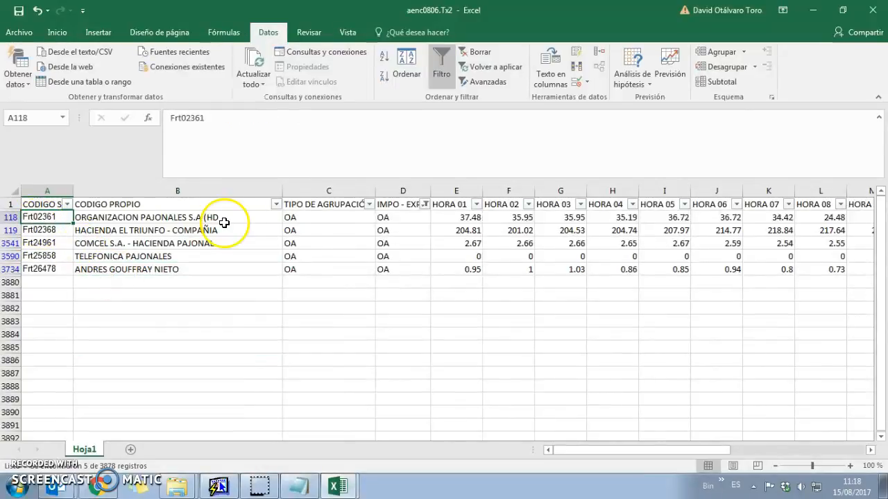
pyautogui.moveTo(224, 218); pyautogui.dragTo(237, 247)
pyautogui.click(225, 294)
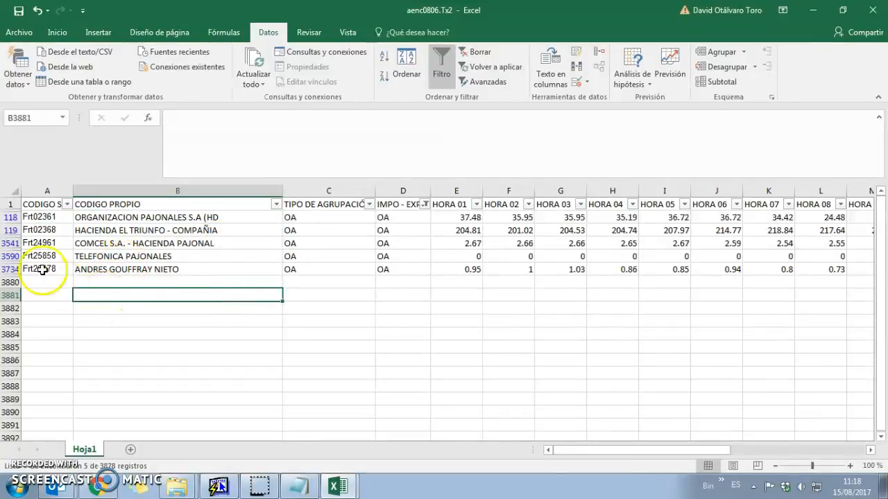
# Copy rows 118, 3541 and 3590 for Frt02361, Frt24961 and Frt25858
pyautogui.click(10, 218)
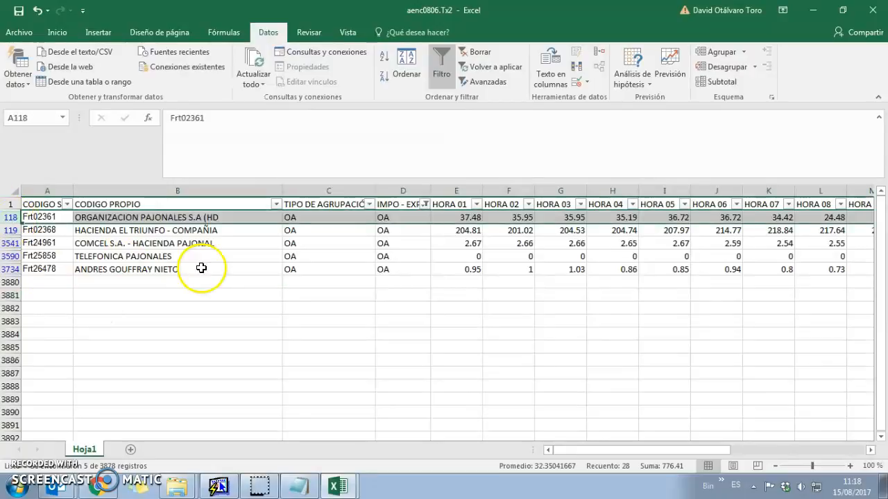
pyautogui.keyDown('ctrl'); pyautogui.click(11, 243); pyautogui.keyUp('ctrl')
pyautogui.keyDown('ctrl'); pyautogui.click(9, 256); pyautogui.keyUp('ctrl')
pyautogui.hotkey('ctrl', 'c')
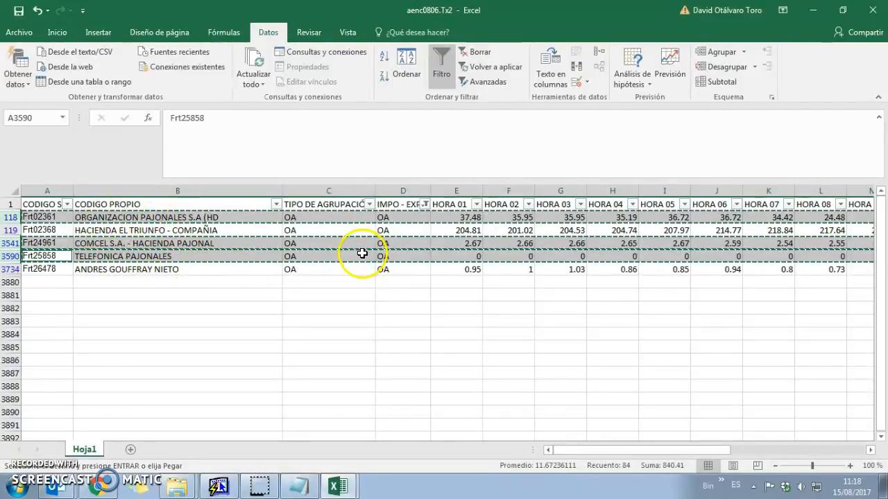
# Paste the three copied rows as values into rows 2–4 of the .06 workbook
pyautogui.hotkey('alt', 'Tab')
pyautogui.hotkey('ctrl', 'alt', 'v')
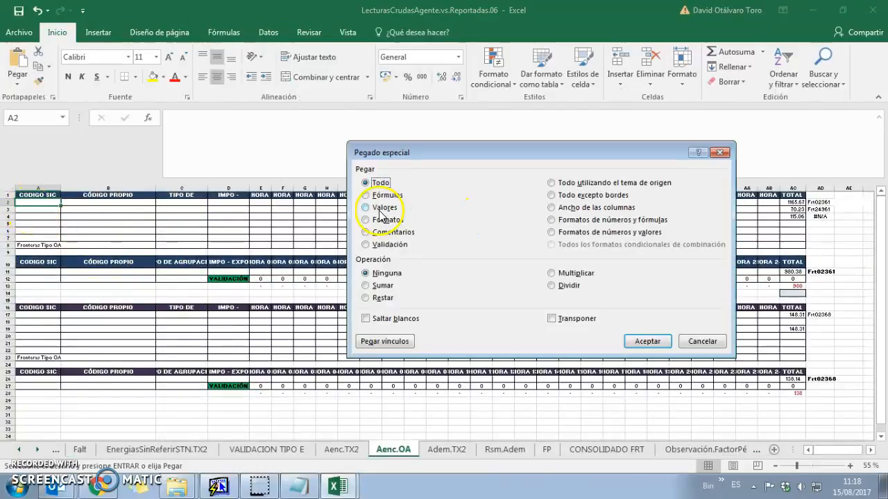
pyautogui.press('Return')
pyautogui.click(83, 232)
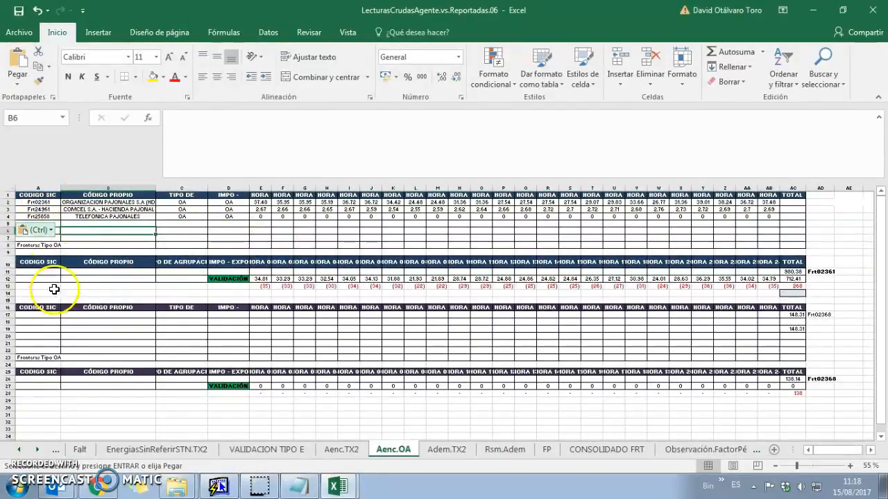
pyautogui.click(34, 273)
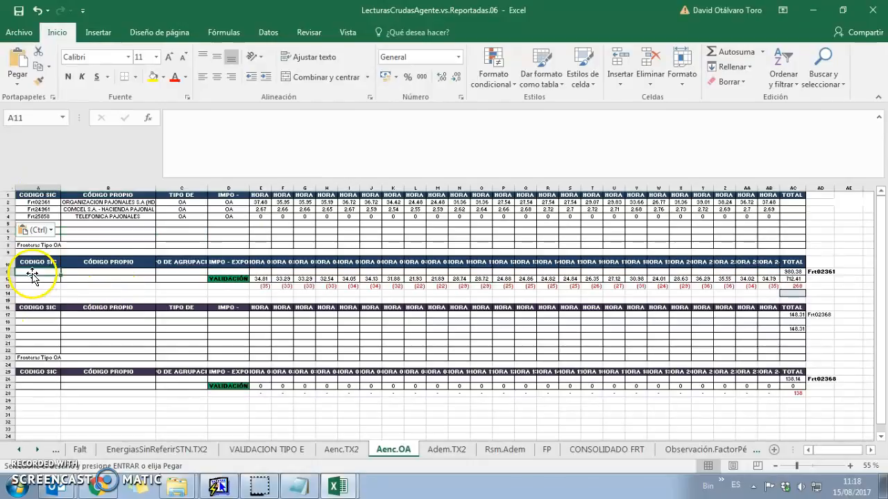
# Return to aenc0806.Tx2 and review the remaining rows for Frt02368 and Frt26478
pyautogui.hotkey('alt', 'Tab')
pyautogui.click(40, 230)
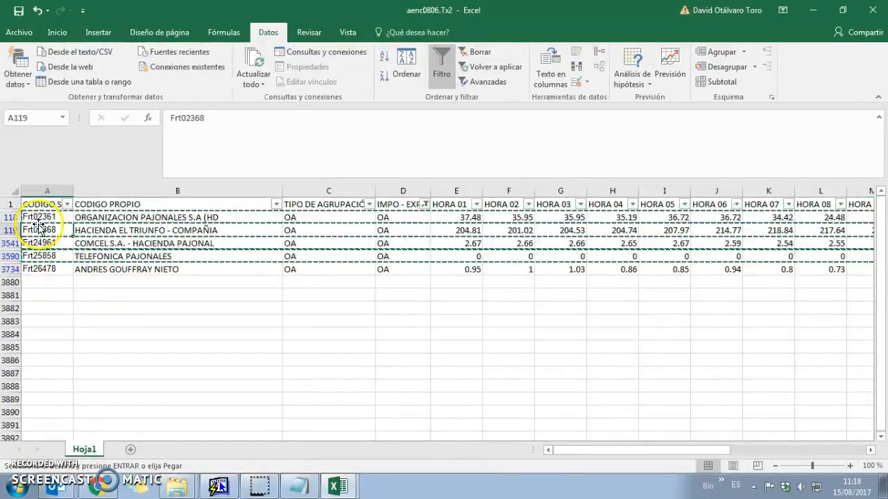
pyautogui.click(104, 281)
pyautogui.press('Down')
pyautogui.press('Down')
pyautogui.click(180, 243)
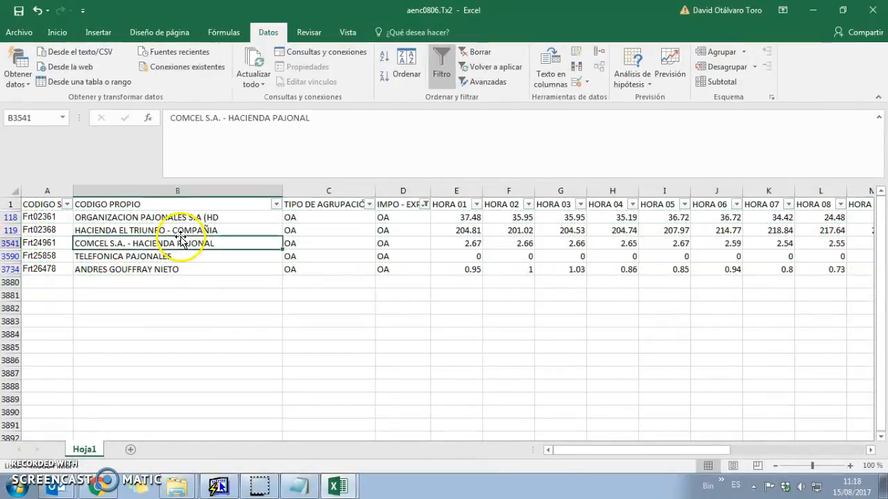
pyautogui.click(178, 228)
# Copy filtered rows 119 through 3734 for Frt02368 and Frt26478
pyautogui.click(11, 231)
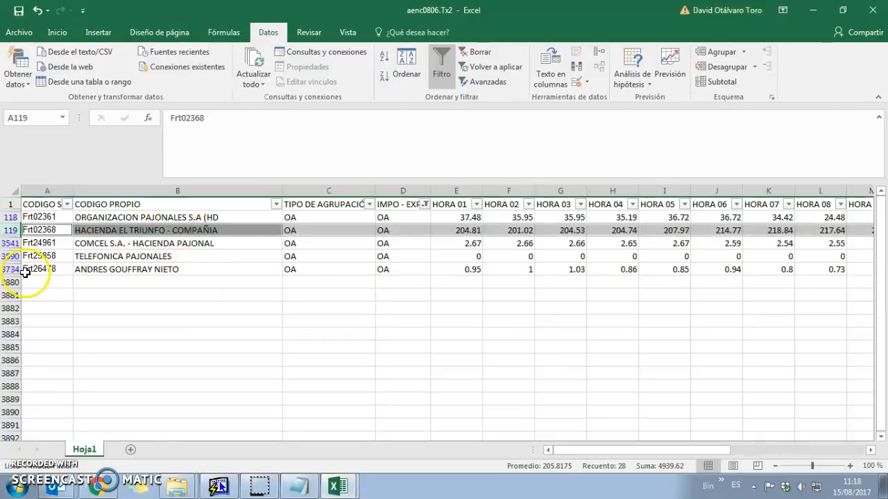
pyautogui.keyDown('ctrl'); pyautogui.click(11, 269); pyautogui.keyUp('ctrl')
pyautogui.hotkey('ctrl', 'c')
pyautogui.press('Return')
pyautogui.click(232, 347)
pyautogui.click(9, 231)
pyautogui.keyDown('shift'); pyautogui.click(10, 269); pyautogui.keyUp('shift')
pyautogui.hotkey('ctrl', 'c')
# Paste those two rows as values at A17, filling rows 17–18
pyautogui.hotkey('ctrl', 'Tab')
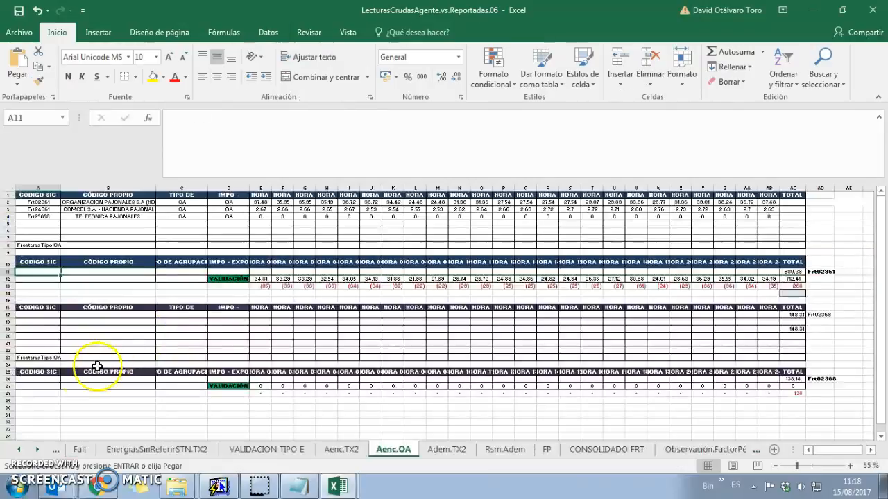
pyautogui.click(39, 317)
pyautogui.hotkey('ctrl', 'alt', 'v')
pyautogui.press('v')
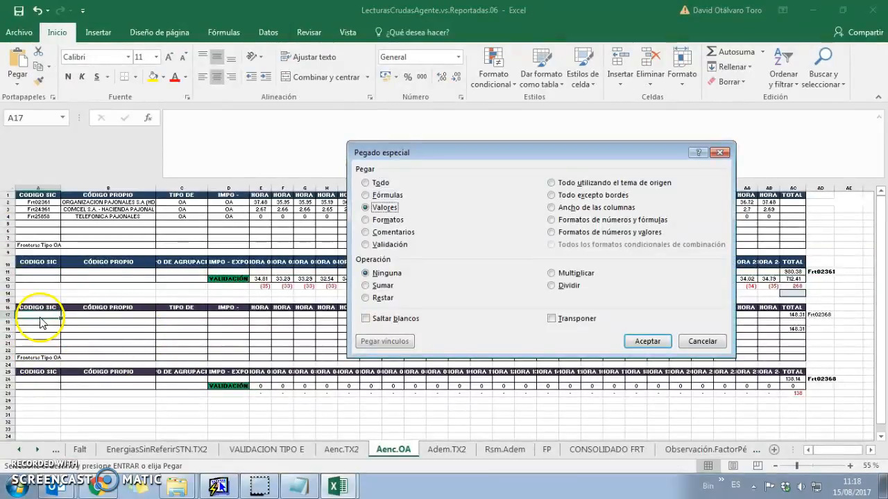
pyautogui.press('Return')
# Select all five filtered frontier rows 118–3734 in aenc0806.Tx2
pyautogui.hotkey('ctrl', 'Tab')
pyautogui.click(42, 217)
pyautogui.moveTo(42, 217); pyautogui.dragTo(42, 269)
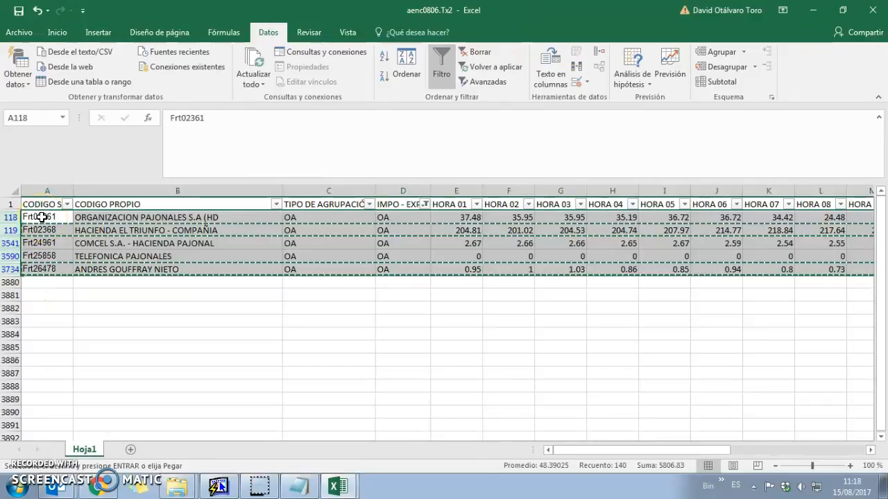
# Delete the five filtered frontier rows, remove the filter, and return to rows 2–3
pyautogui.hotkey('ctrl', '-')
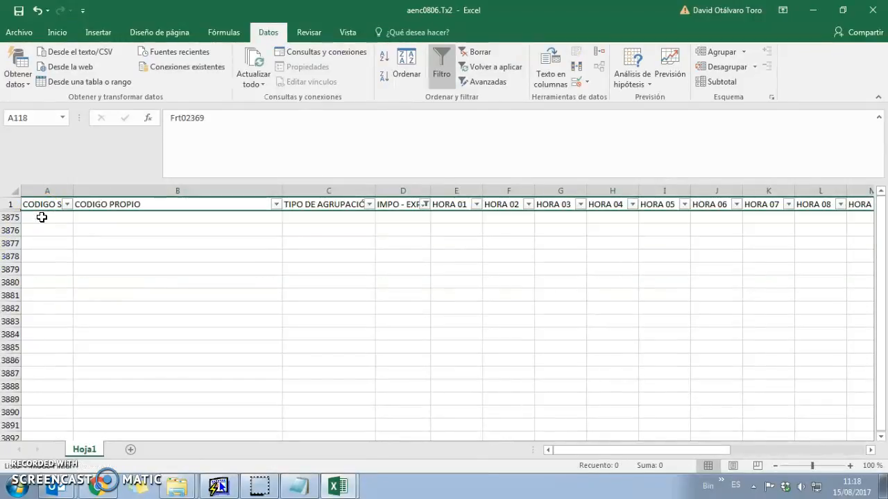
pyautogui.hotkey('ctrl', 'shift', 'l')
pyautogui.hotkey('ctrl', 'Home')
pyautogui.click(42, 217)
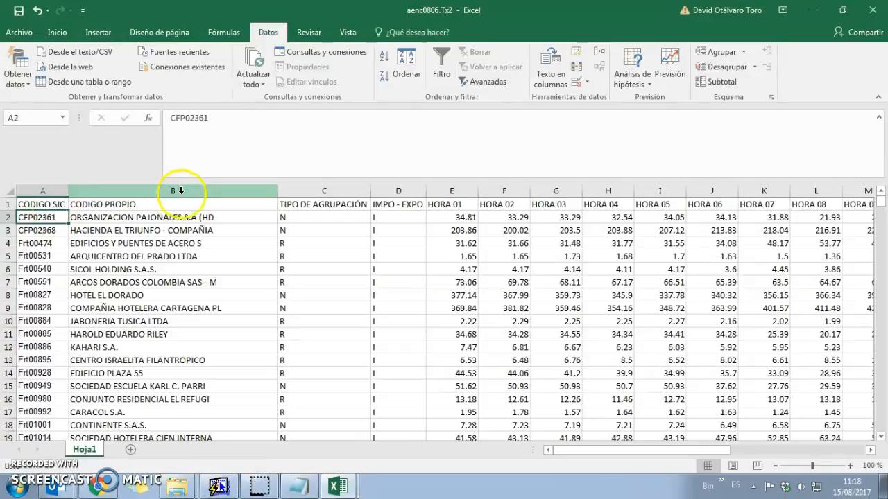
pyautogui.click(9, 217)
pyautogui.click(9, 229)
pyautogui.click(9, 218)
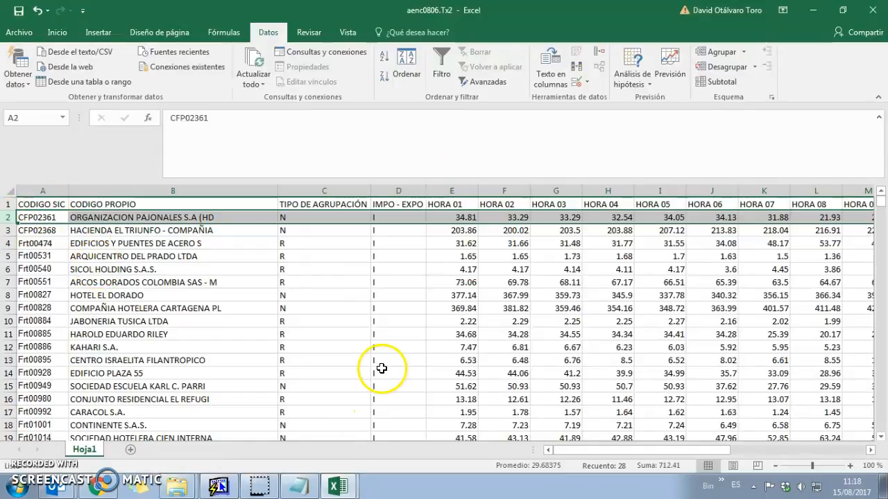
# Change A2 from CFP02361 to Frt02361 and mark the CFP prefix in A3
pyautogui.hotkey('ctrl', 'Tab')
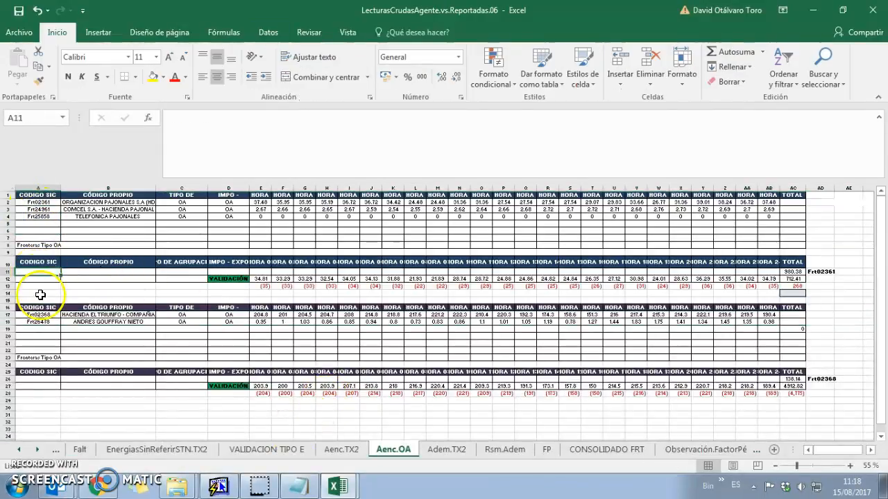
pyautogui.hotkey('ctrl', 'Tab')
pyautogui.click(61, 268)
pyautogui.click(40, 216)
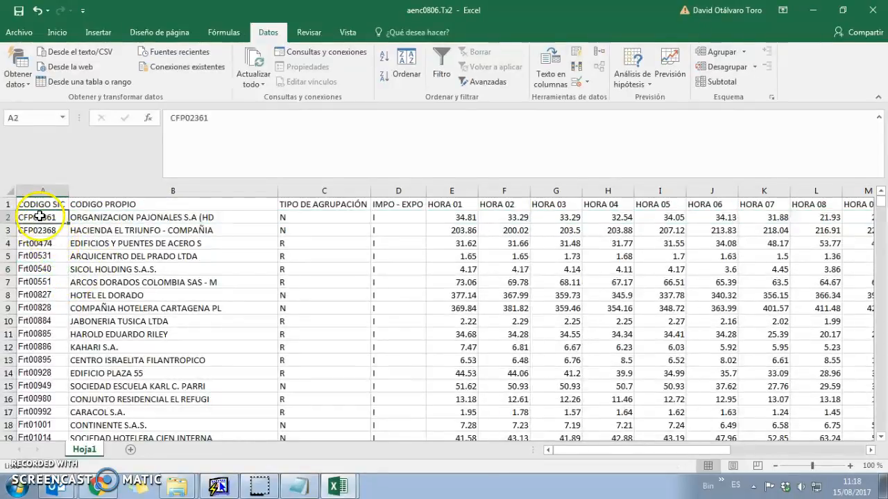
pyautogui.moveTo(180, 120); pyautogui.dragTo(111, 113)
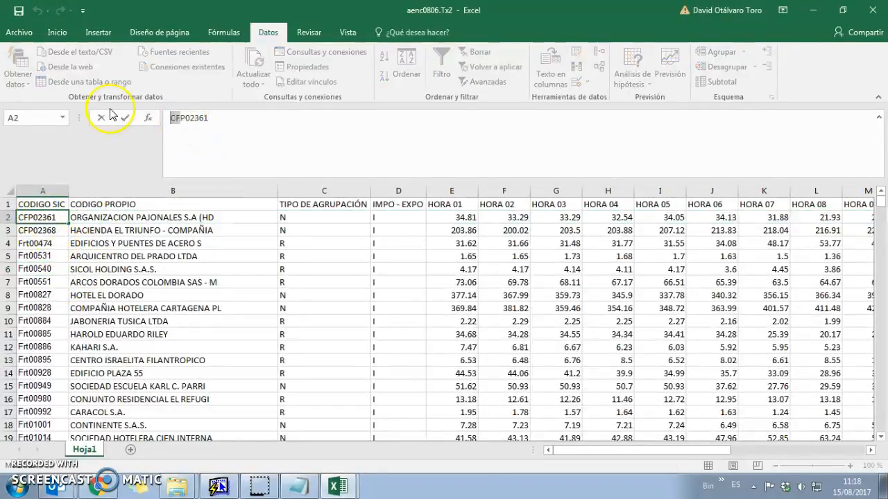
pyautogui.write('Frt')
pyautogui.press('Return')
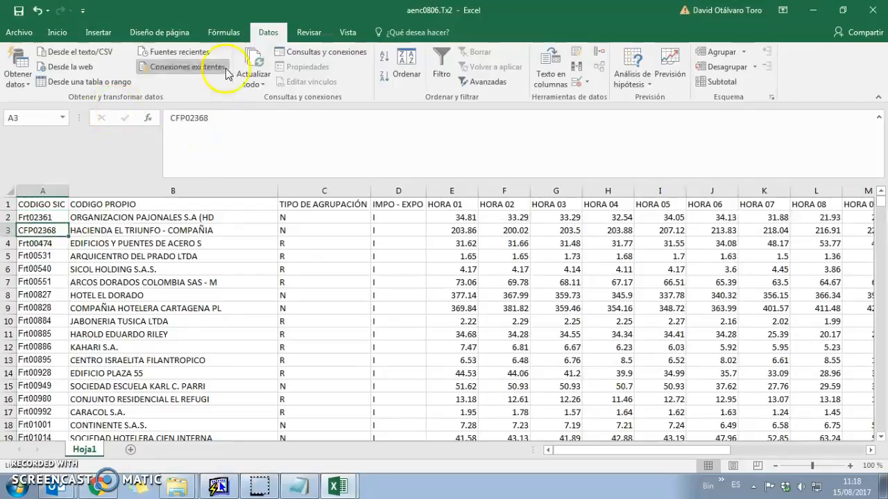
pyautogui.moveTo(180, 118); pyautogui.dragTo(126, 115)
# Finish renaming A3 to Frt02368 and copy the Frt02361 row 2
pyautogui.write('Frt')
pyautogui.press('Return')
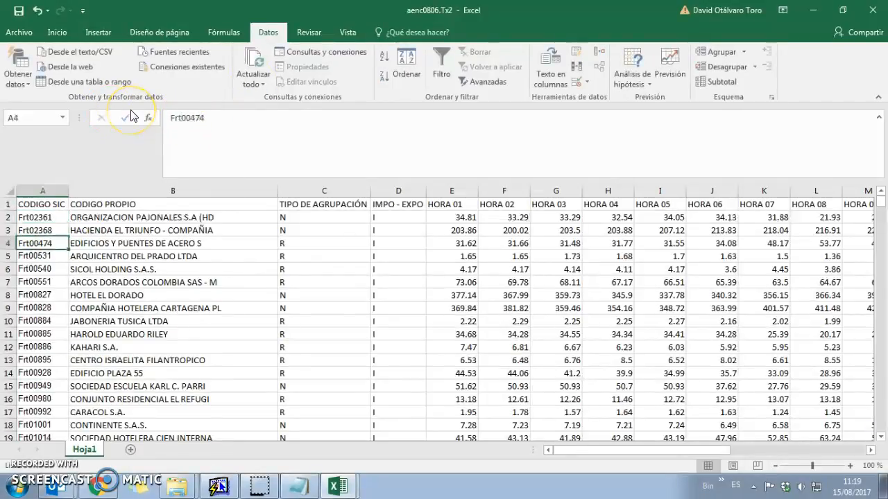
pyautogui.hotkey('shift', 'space')
pyautogui.hotkey('ctrl', 'c')
# Paste the Frt02361 values into row 11 of Aenc.OA and AutoSum its total in AC11
pyautogui.hotkey('alt', 'Tab')
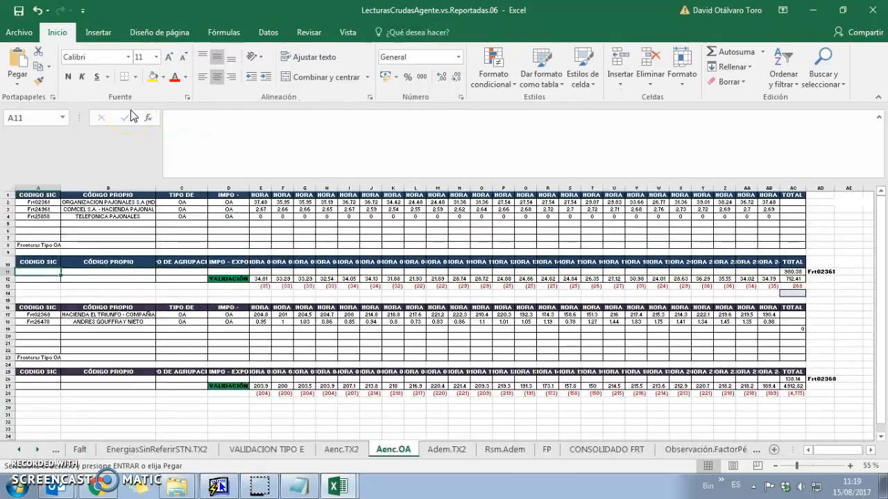
pyautogui.hotkey('alt', 'Tab')
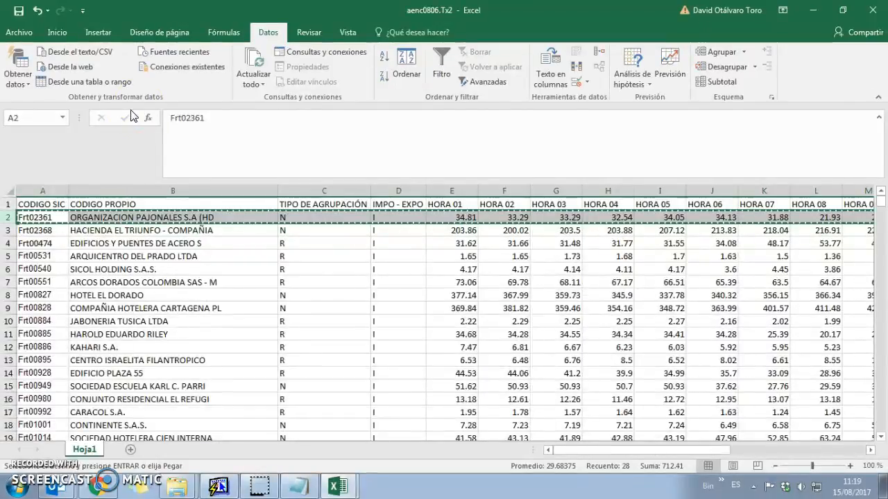
pyautogui.hotkey('alt', 'Tab')
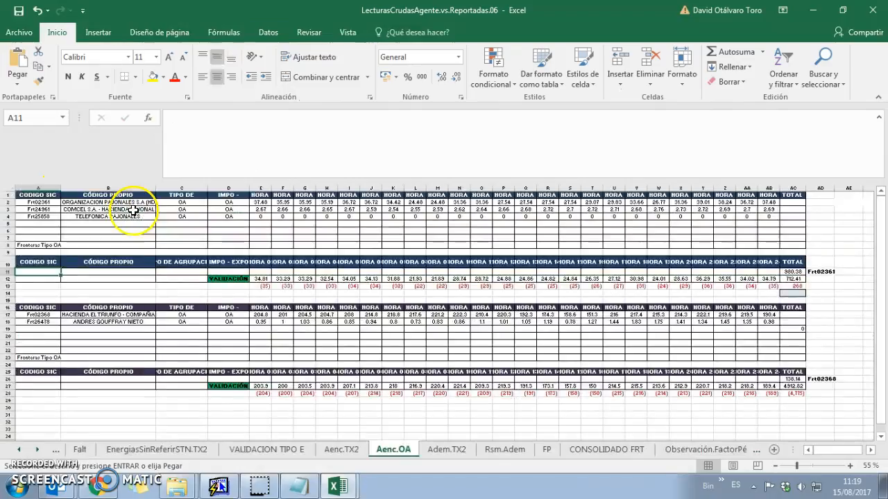
pyautogui.hotkey('alt', 'Tab')
pyautogui.hotkey('alt', 'Tab')
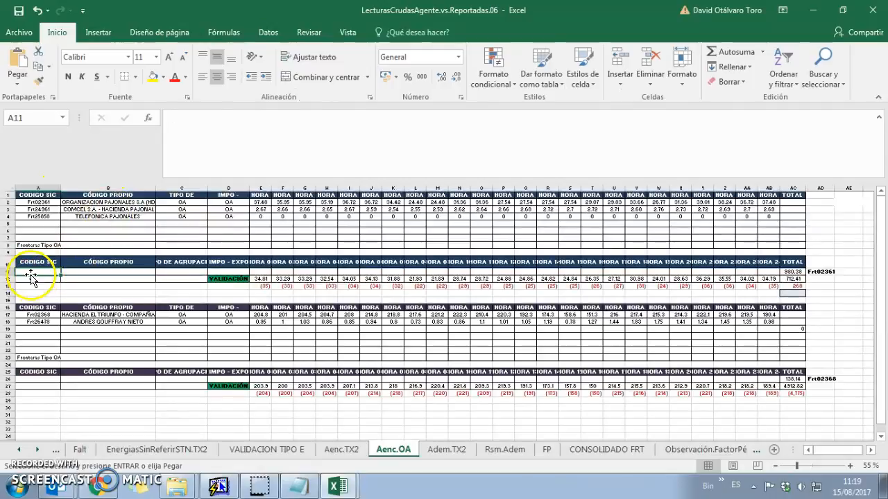
pyautogui.hotkey('ctrl', 'alt', 'v')
pyautogui.press('Down')
pyautogui.press('Down')
pyautogui.press('Return')
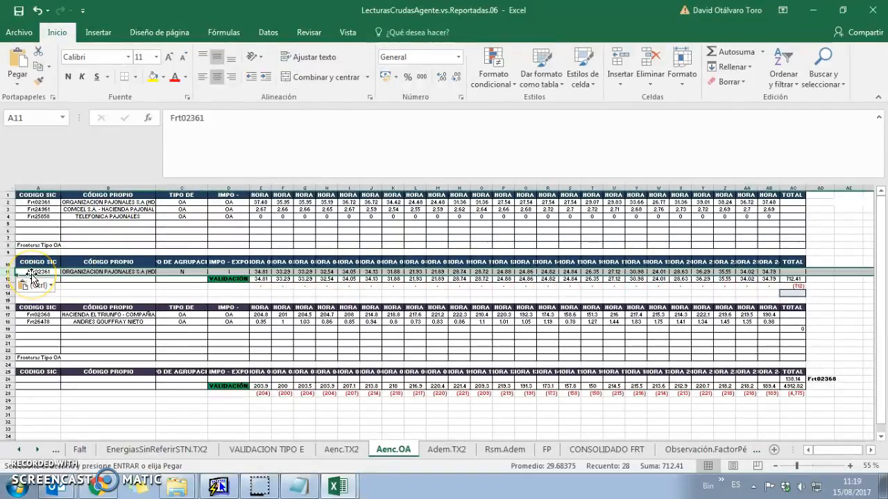
pyautogui.click(792, 271)
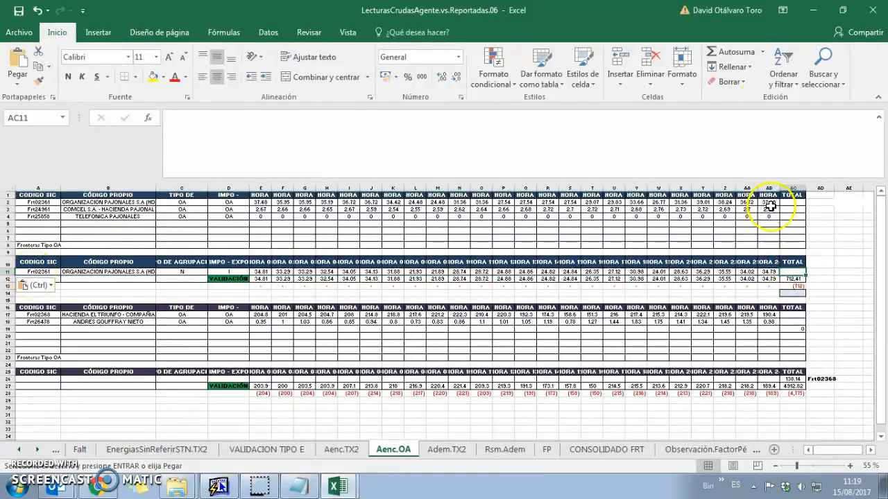
pyautogui.click(728, 53)
pyautogui.press('Return')
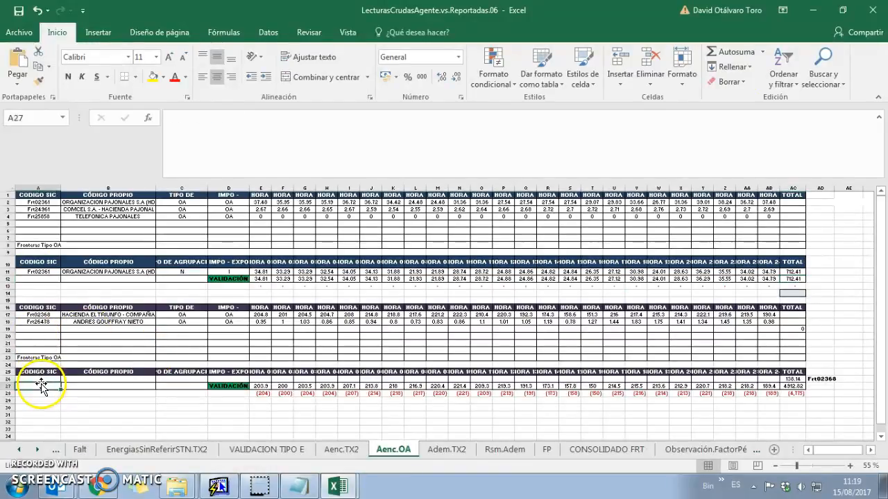
# Paste the Frt02368 row as values into row 26 and AutoSum its total in AC26
pyautogui.hotkey('ctrl', 'Tab')
pyautogui.hotkey('ctrl', 'Tab')
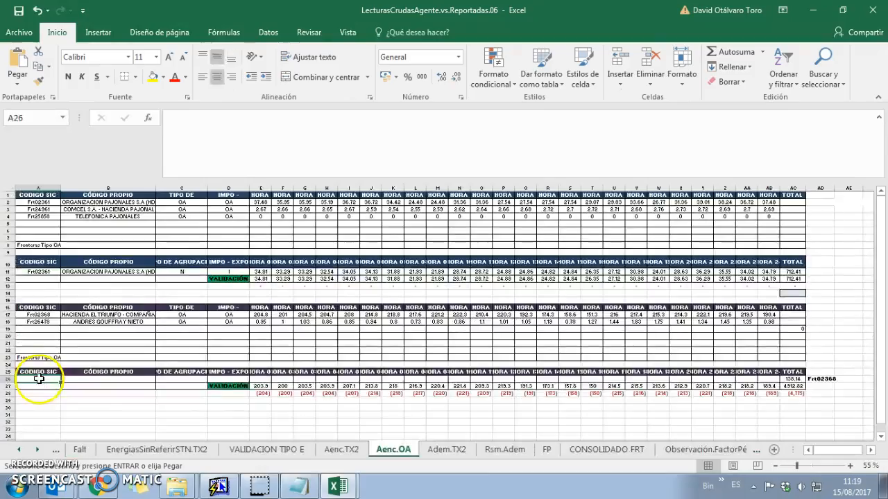
pyautogui.click(39, 379)
pyautogui.hotkey('ctrl', 'alt', 'v')
pyautogui.press('Return')
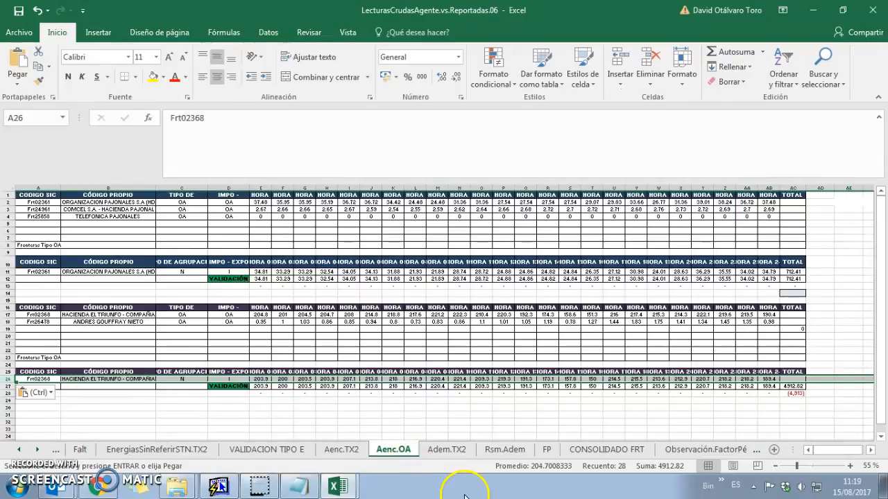
pyautogui.click(790, 386)
pyautogui.click(790, 378)
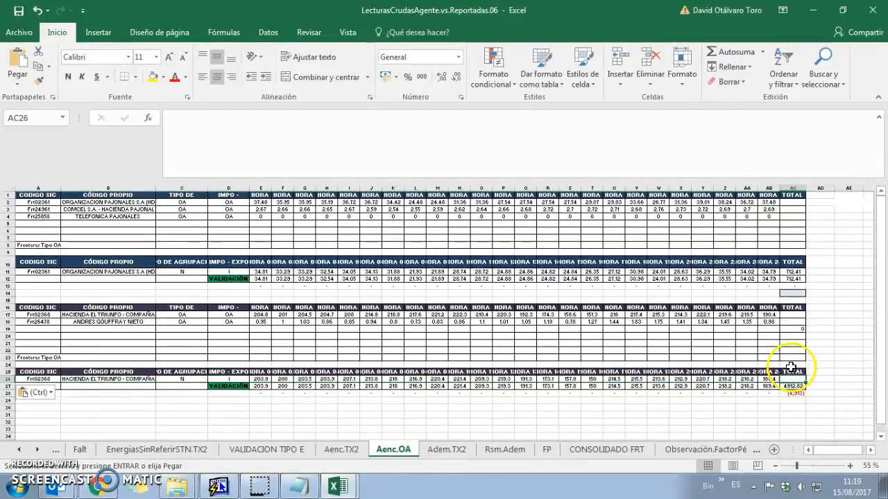
pyautogui.click(724, 52)
pyautogui.press('Return')
# Verify the =E17-E18 validation formulas and total differences read zero
pyautogui.click(260, 329)
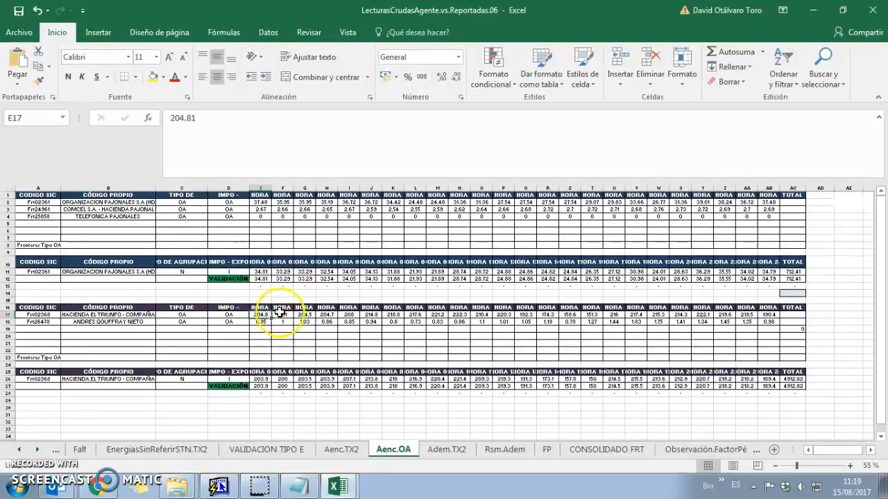
pyautogui.click(260, 386)
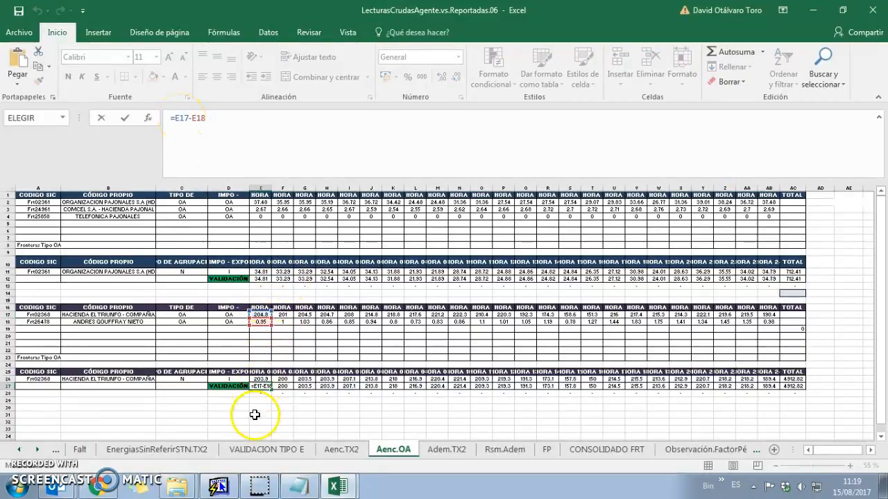
pyautogui.click(277, 406)
pyautogui.click(260, 385)
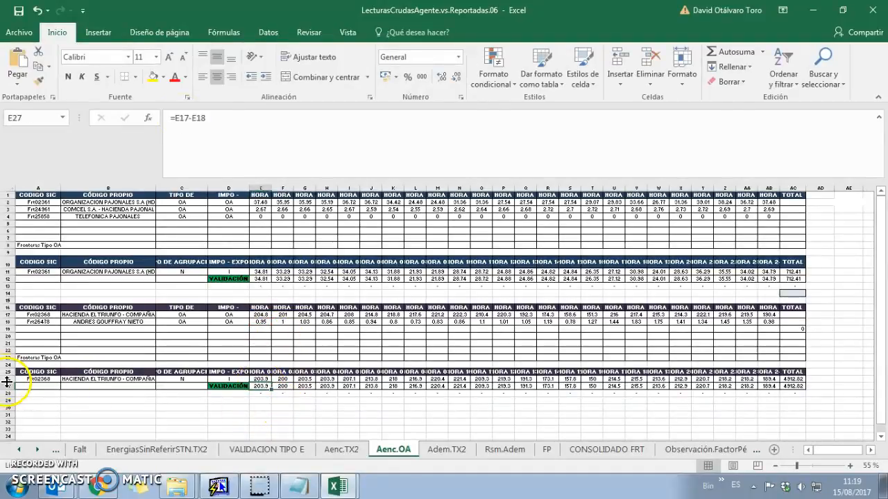
pyautogui.click(770, 393)
pyautogui.click(791, 393)
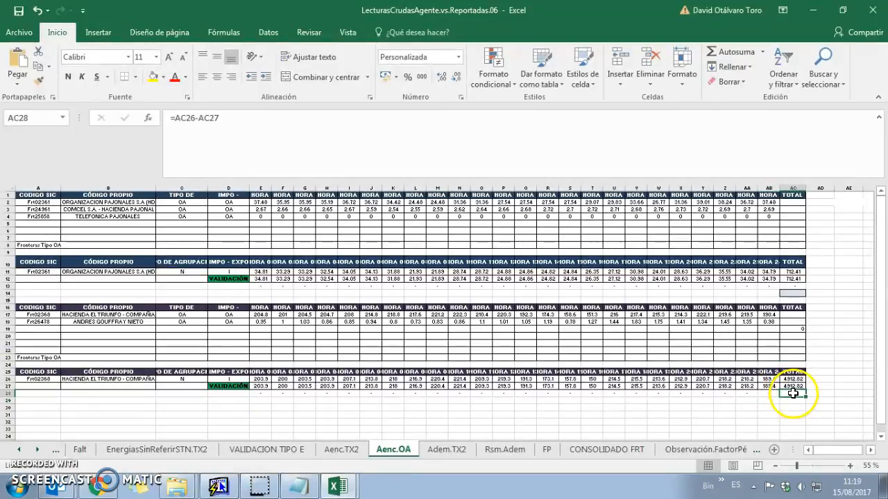
pyautogui.click(796, 287)
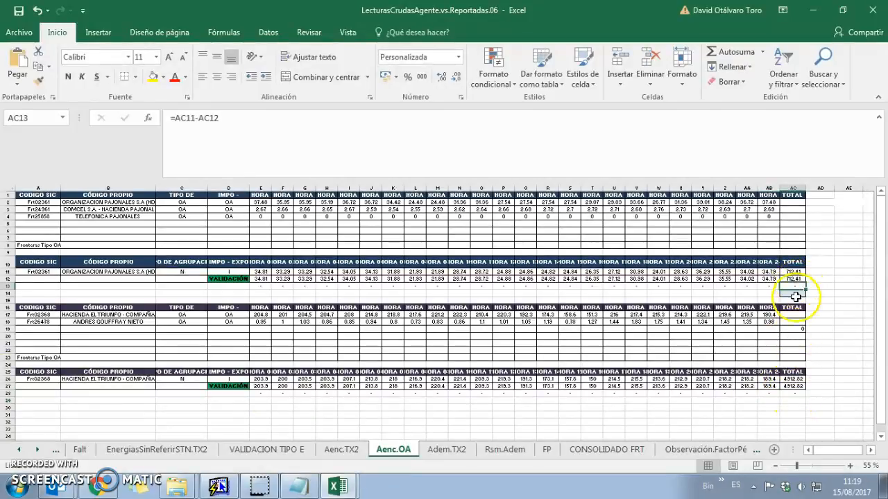
pyautogui.click(42, 295)
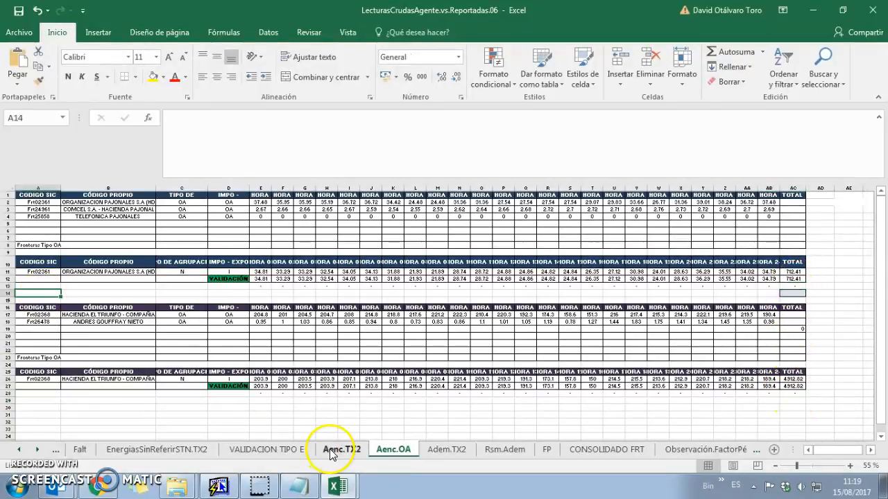
# Go to A1 of the empty Aenc.TX2 sheet, then bring up aenc0806.Tx2
pyautogui.click(331, 451)
pyautogui.click(196, 351)
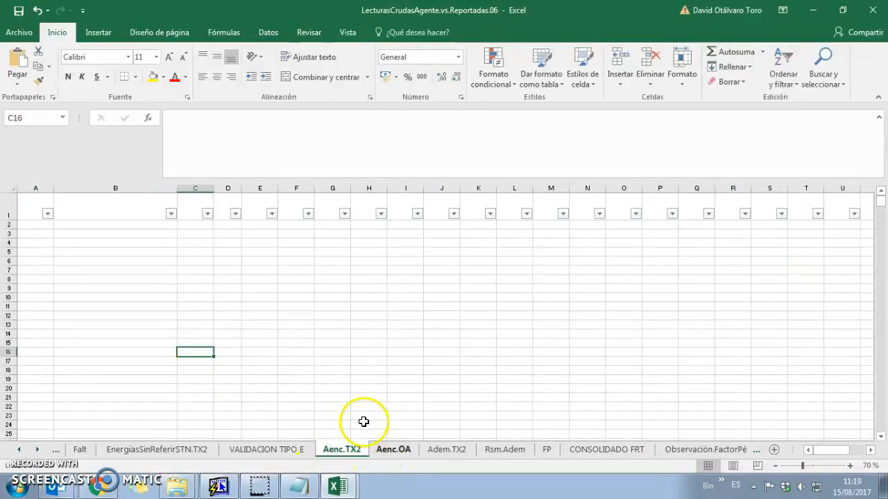
pyautogui.hotkey('ctrl', 'Home')
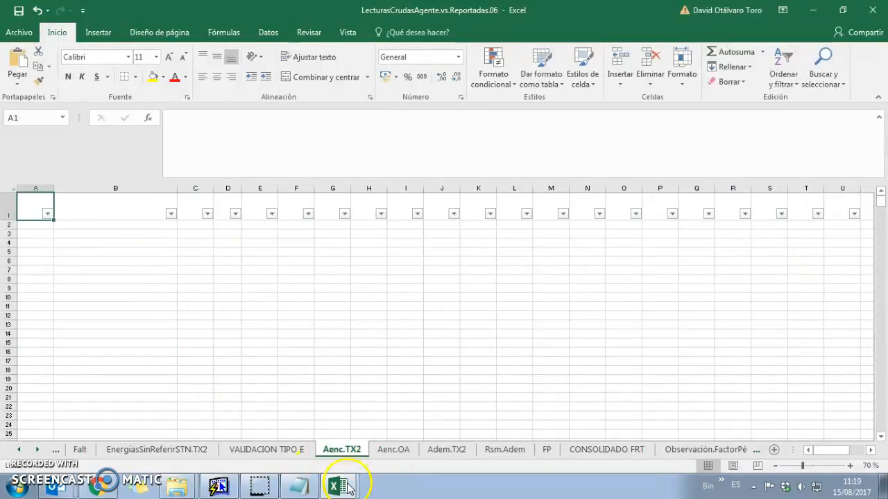
pyautogui.click(348, 489)
pyautogui.click(338, 435)
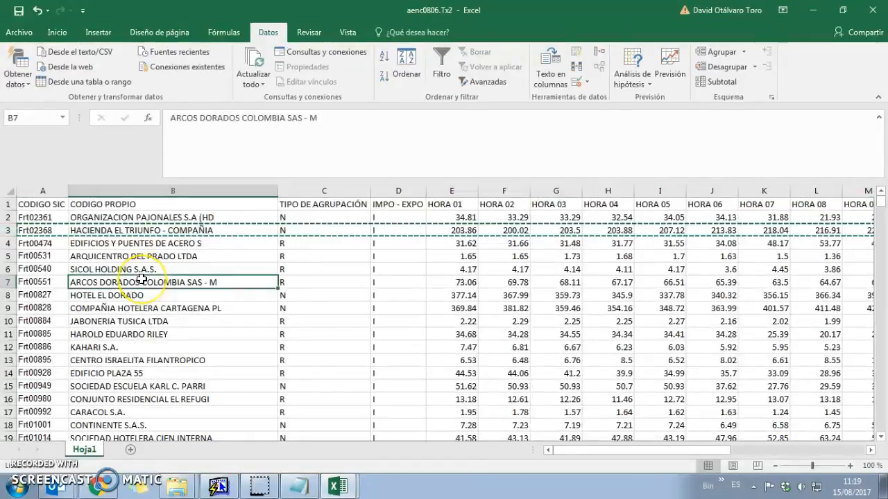
# Copy the full aenc0806.Tx2 data table and paste it into Aenc.TX2 at A1
pyautogui.press('Left')
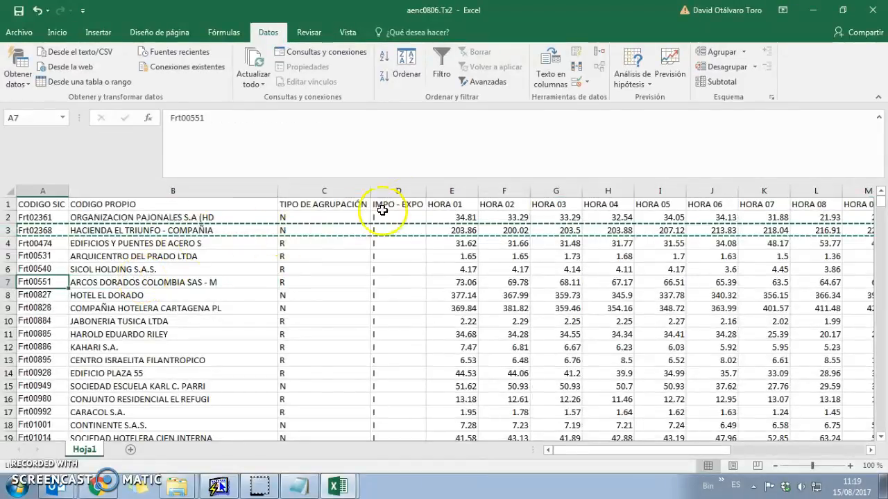
pyautogui.click(382, 209)
pyautogui.hotkey('ctrl', 'shift', 'l')
pyautogui.click(419, 204)
pyautogui.press('Escape')
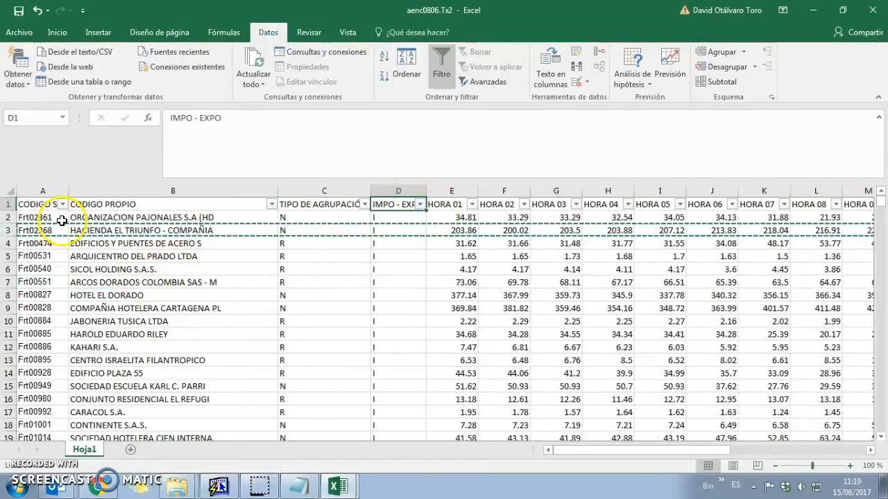
pyautogui.click(36, 205)
pyautogui.doubleClick(36, 205)
pyautogui.hotkey('ctrl', 'shift', 'Right')
pyautogui.hotkey('ctrl', 'shift', 'Down')
pyautogui.hotkey('ctrl', 'c')
pyautogui.hotkey('alt', 'Tab')
pyautogui.hotkey('ctrl', 'v')
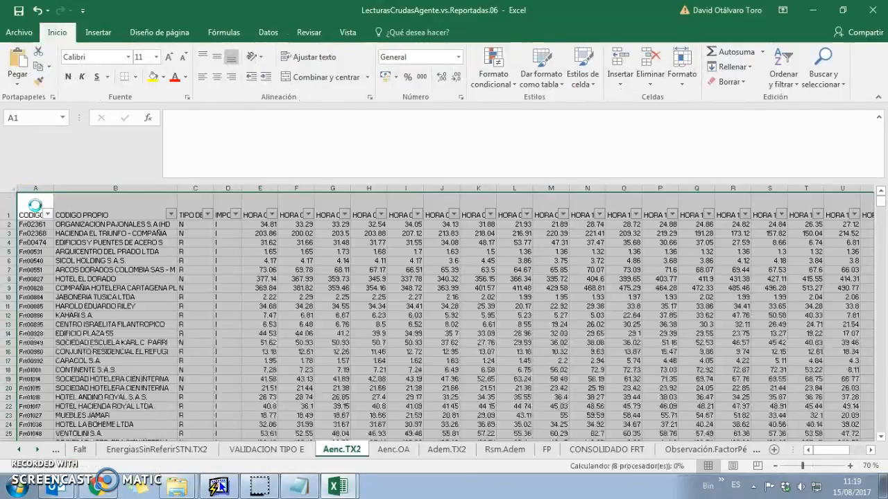
# Locate the TOTAL column and its last filled formula row in the pasted data
pyautogui.click(35, 205)
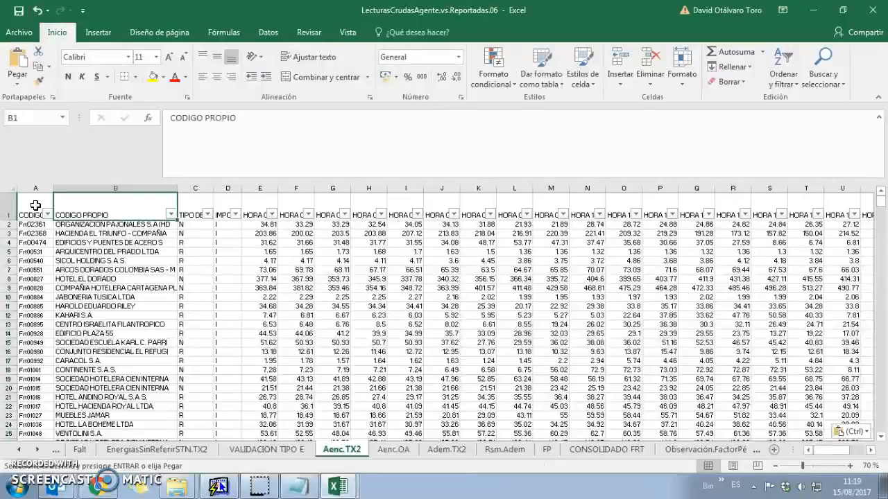
pyautogui.hotkey('ctrl', 'Right')
pyautogui.press('Left')
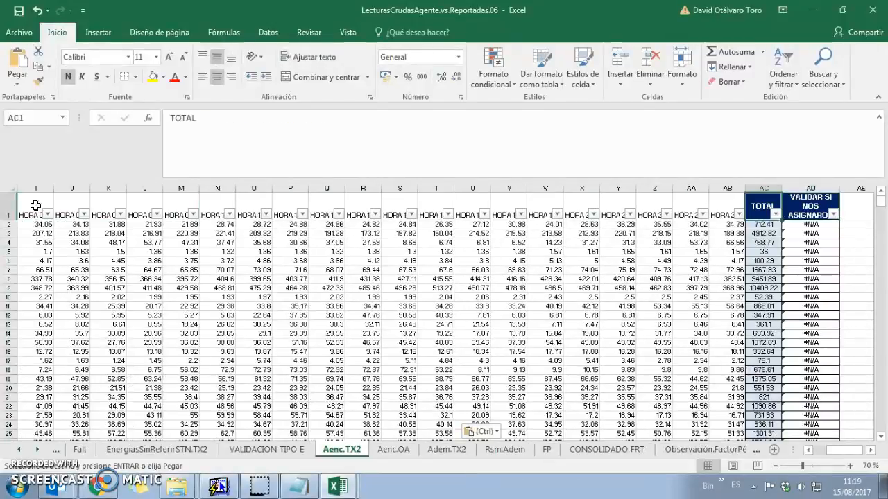
pyautogui.click(763, 224)
pyautogui.hotkey('ctrl', 'Down')
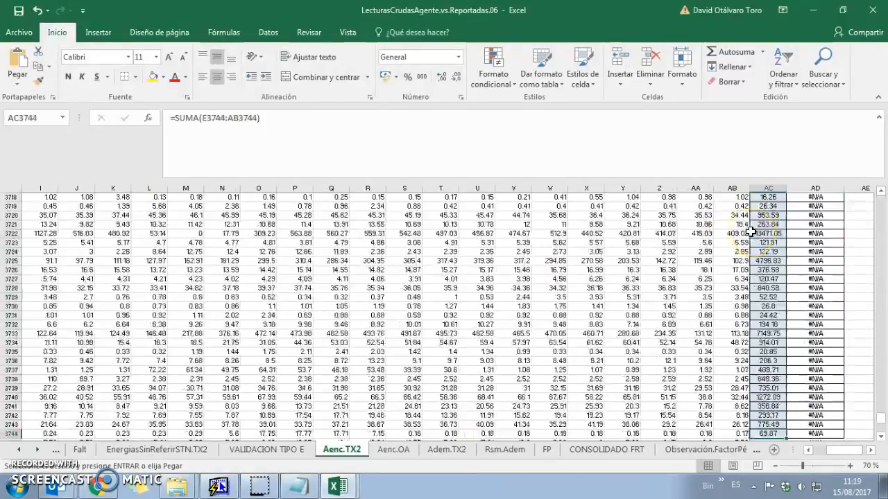
pyautogui.scroll(-4, 765, 346)
pyautogui.moveTo(768, 326); pyautogui.dragTo(775, 333)
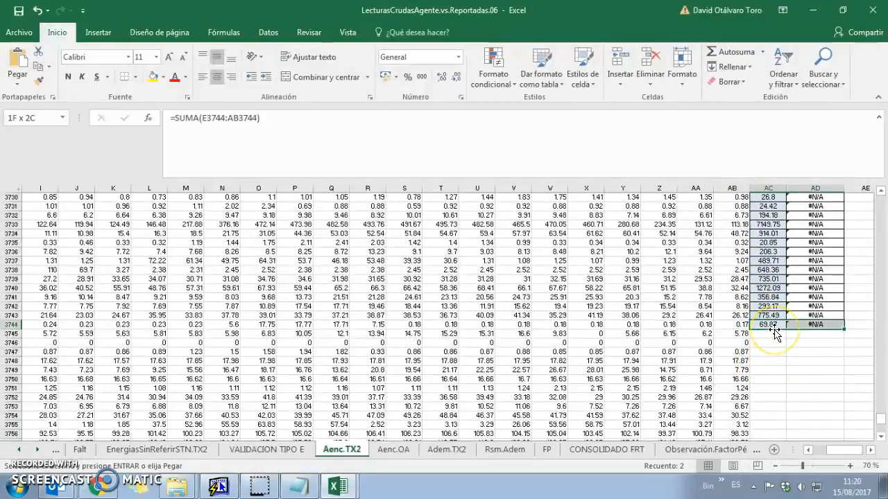
pyautogui.scroll(-4, 881, 241)
pyautogui.scroll(3, 864, 224)
pyautogui.scroll(-16, 864, 270)
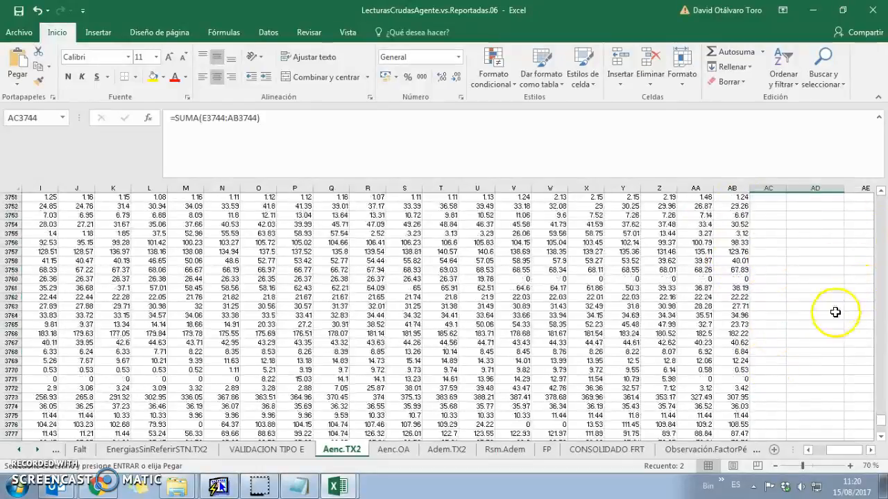
pyautogui.scroll(17, 810, 343)
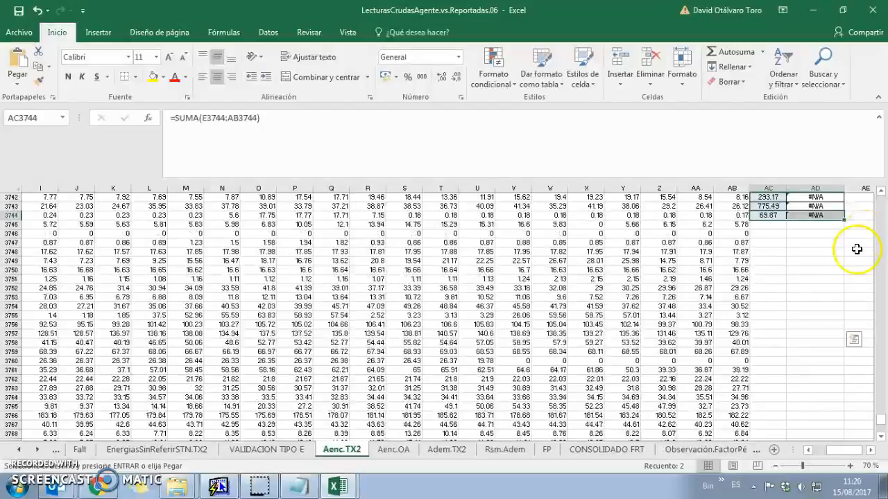
# Fill the TOTAL and VALIDAR SI NOS ASIGNARON formulas down to every data row
pyautogui.doubleClick(844, 329)
pyautogui.click(757, 334)
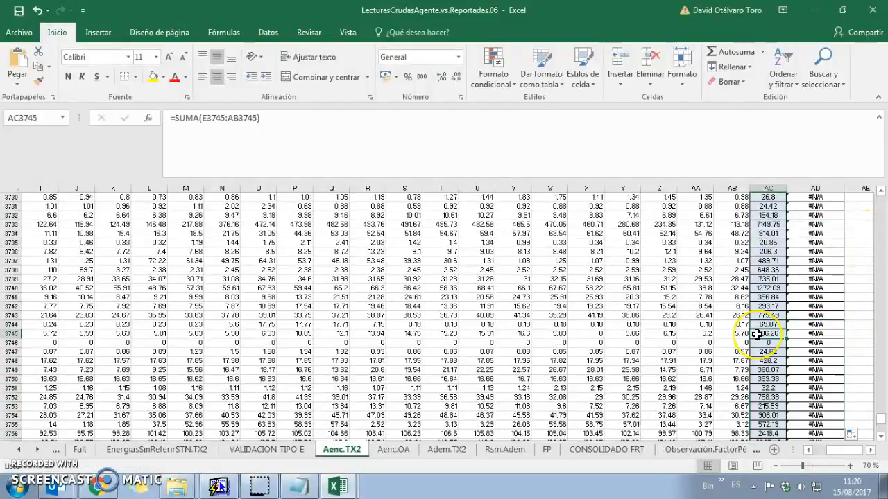
pyautogui.hotkey('ctrl', 'Down')
pyautogui.click(595, 333)
pyautogui.hotkey('ctrl', 'Up')
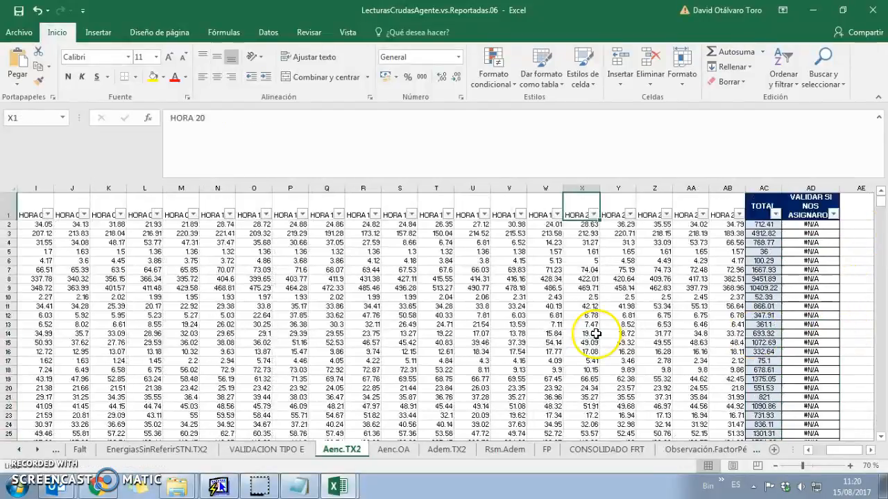
pyautogui.click(581, 351)
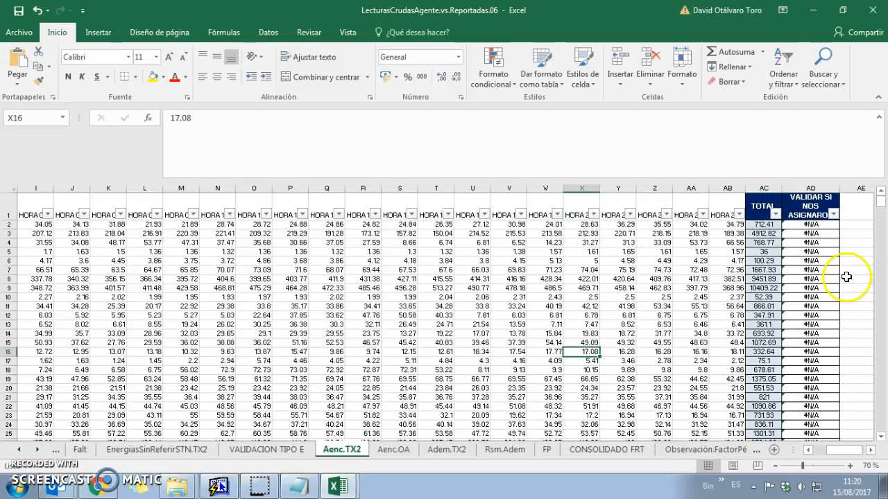
# Find Aenc.TX2's last data row (3874) and check the R market total in the Rsm.Adem pivot
pyautogui.moveTo(654, 256); pyautogui.dragTo(14, 269)
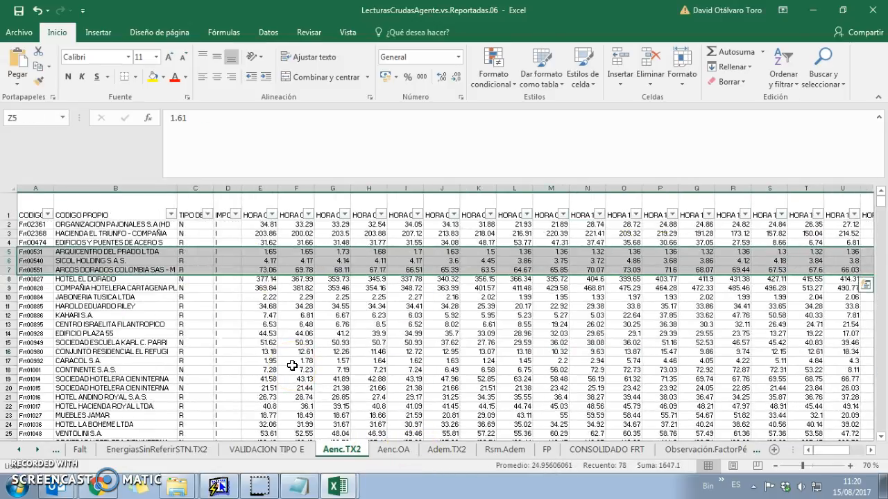
pyautogui.click(500, 456)
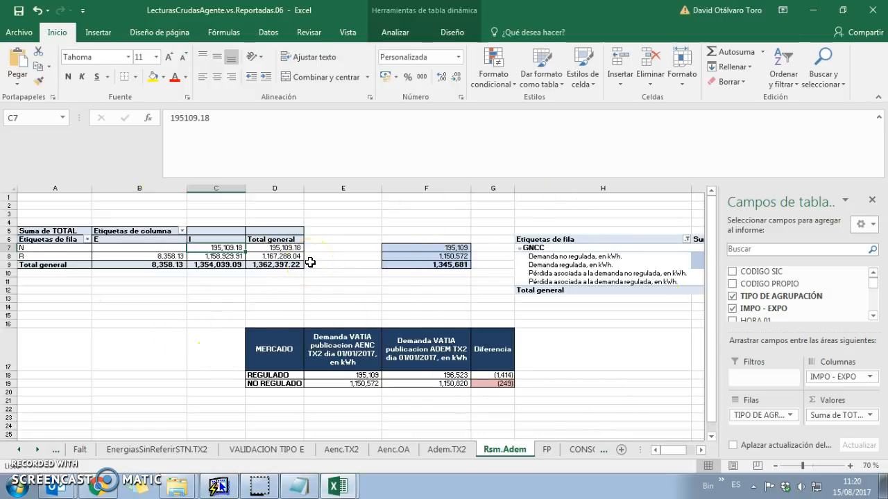
pyautogui.click(341, 449)
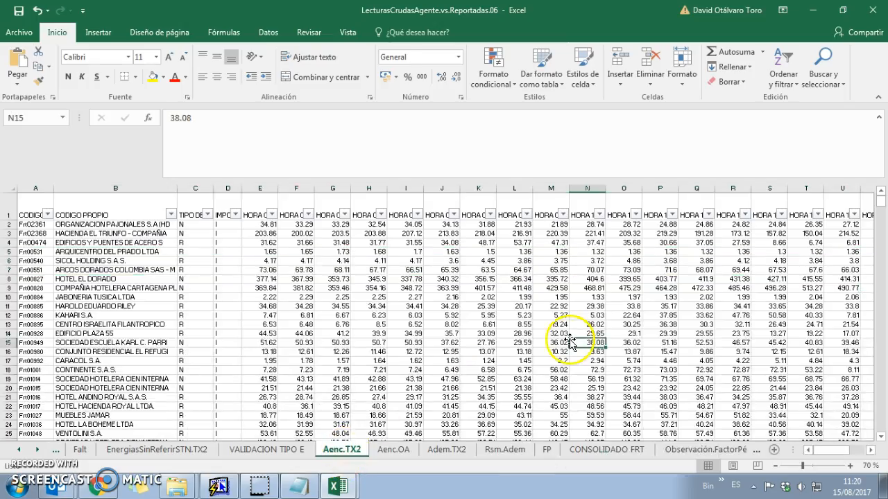
pyautogui.hotkey('ctrl', 'Right')
pyautogui.hotkey('ctrl', 'Down')
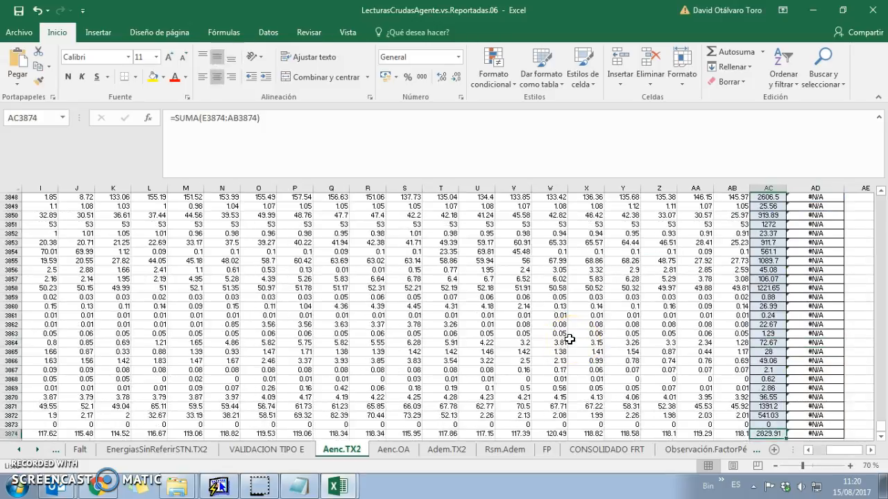
pyautogui.scroll(-1, 555, 361)
pyautogui.click(504, 449)
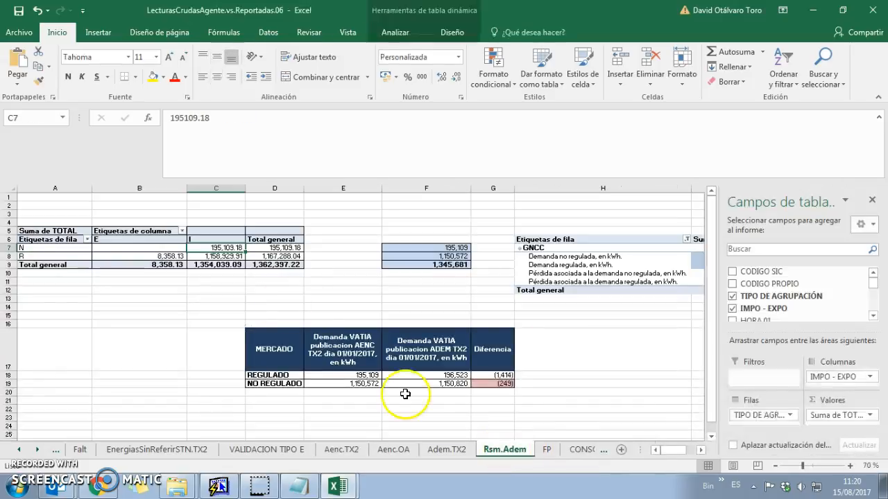
pyautogui.click(252, 257)
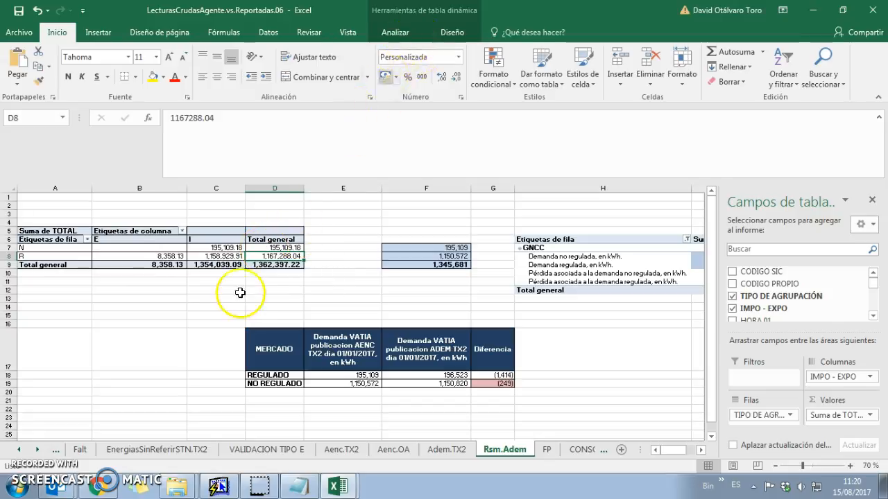
# Change the pivot source to Aenc.TX2!$A$1:$AD$3874 and refresh both pivot tables
pyautogui.click(395, 32)
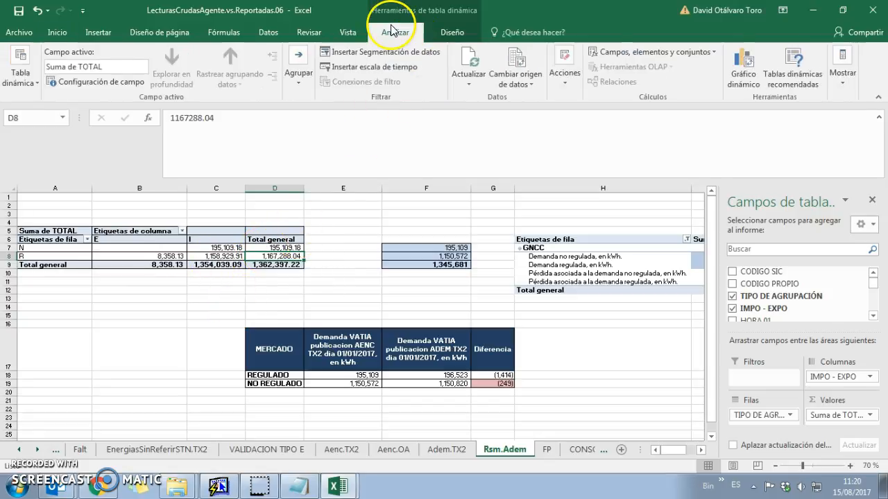
pyautogui.click(529, 85)
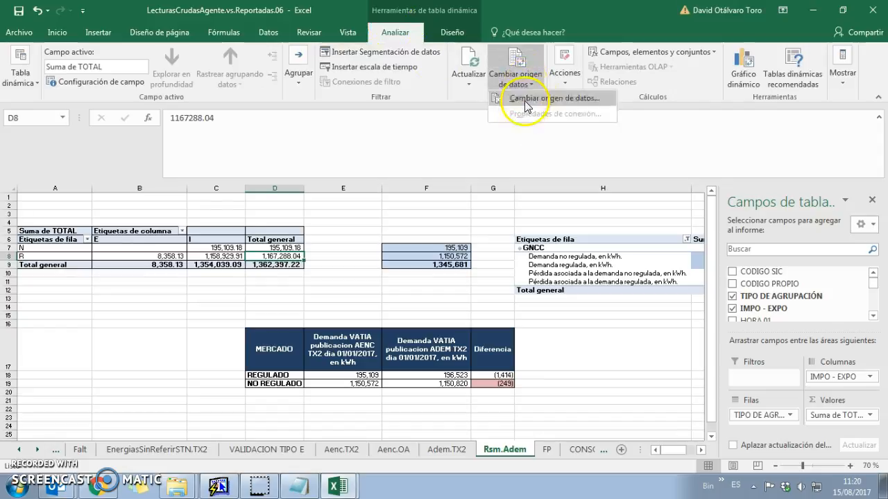
pyautogui.click(527, 100)
pyautogui.click(47, 216)
pyautogui.hotkey('ctrl', 'shift', 'Right')
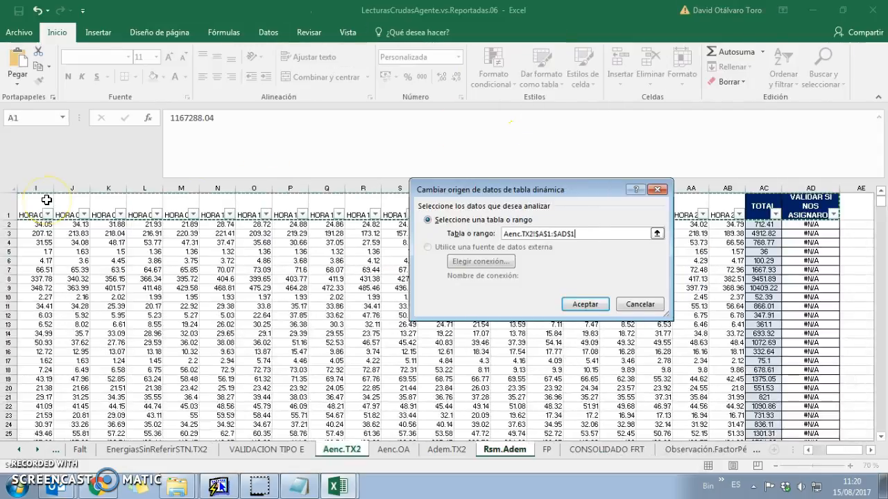
pyautogui.hotkey('ctrl', 'shift', 'Down')
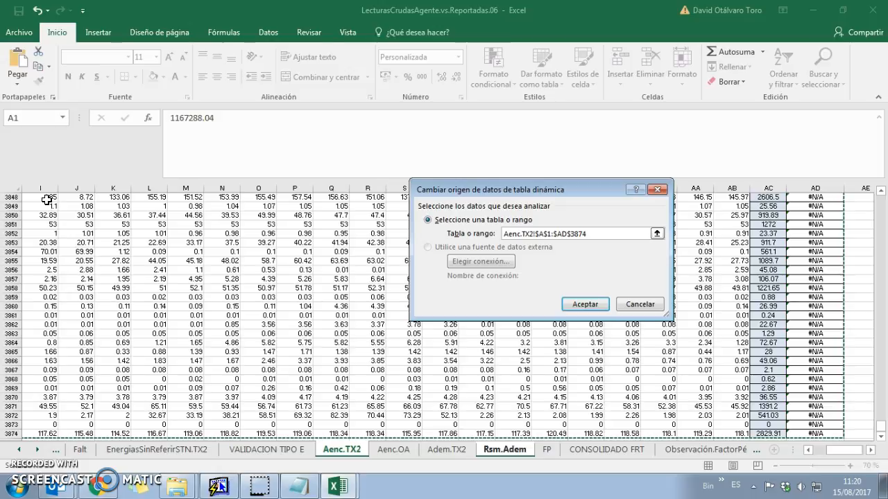
pyautogui.press('Return')
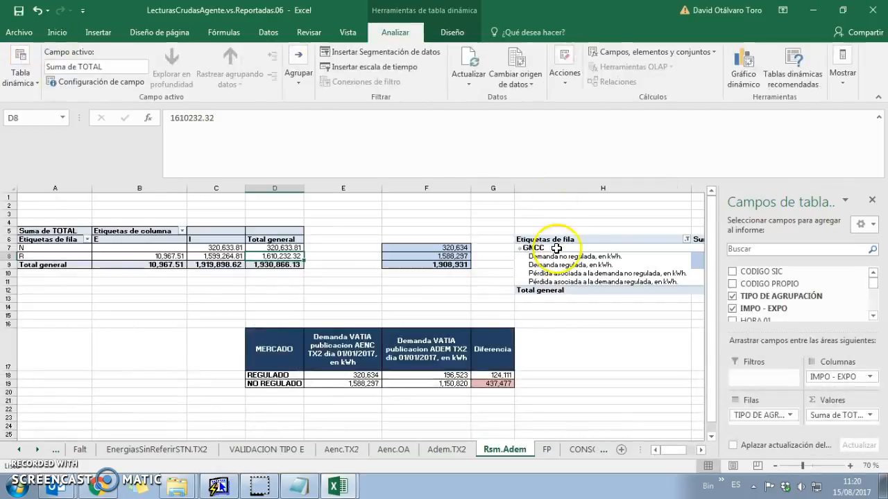
pyautogui.click(470, 62)
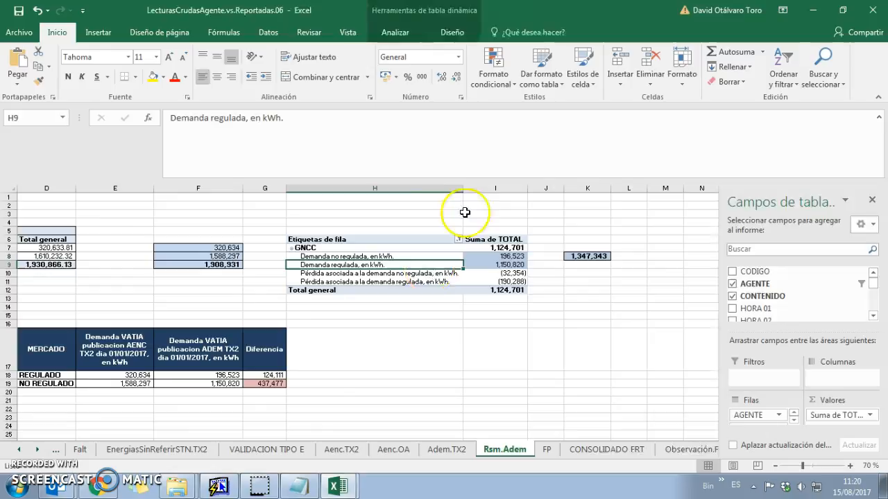
pyautogui.click(395, 32)
pyautogui.click(469, 61)
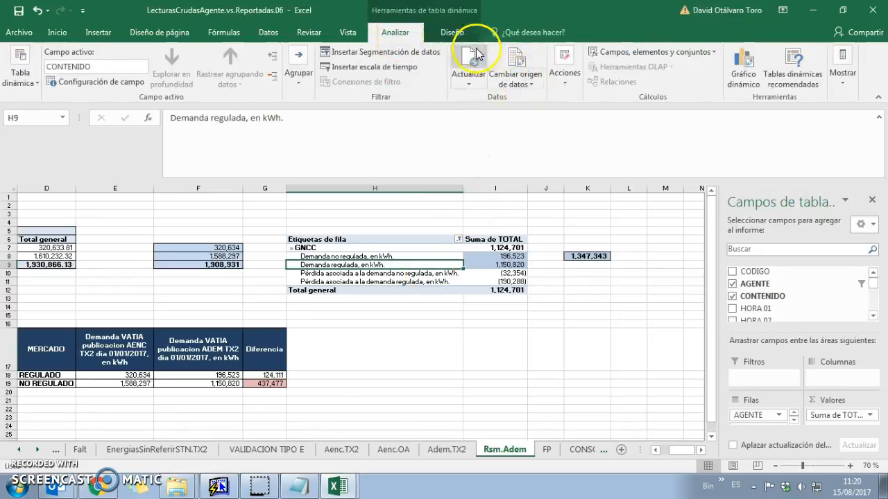
# Verify the comparison table: REGULADO matches at 320,634 kWh, while NO REGULADO differs by 41 kWh
pyautogui.click(377, 339)
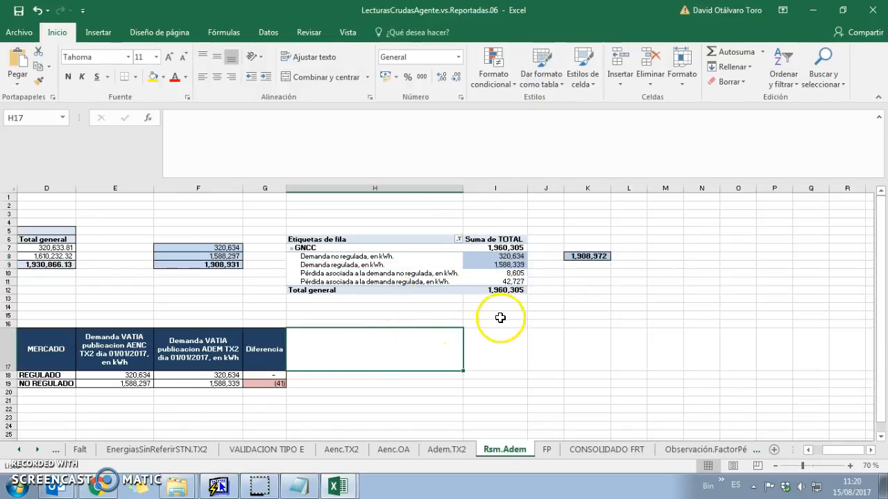
pyautogui.moveTo(255, 393); pyautogui.dragTo(226, 342)
pyautogui.click(278, 375)
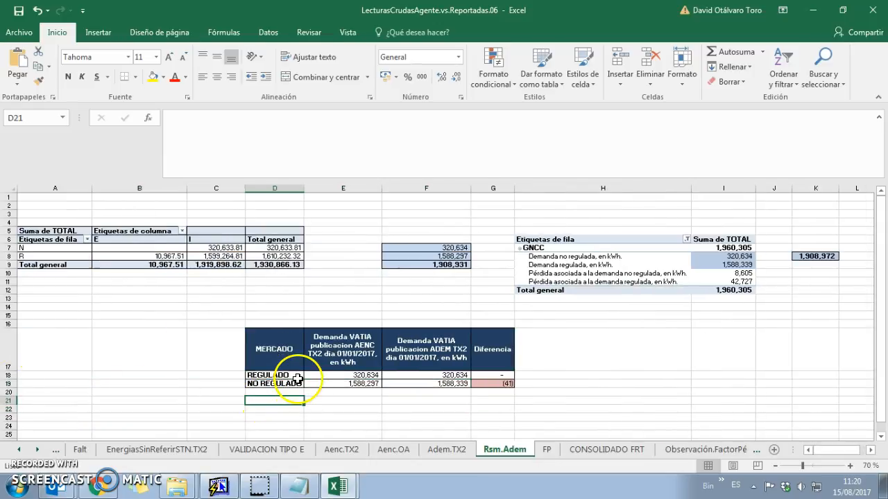
pyautogui.moveTo(287, 347); pyautogui.dragTo(472, 385)
pyautogui.click(488, 374)
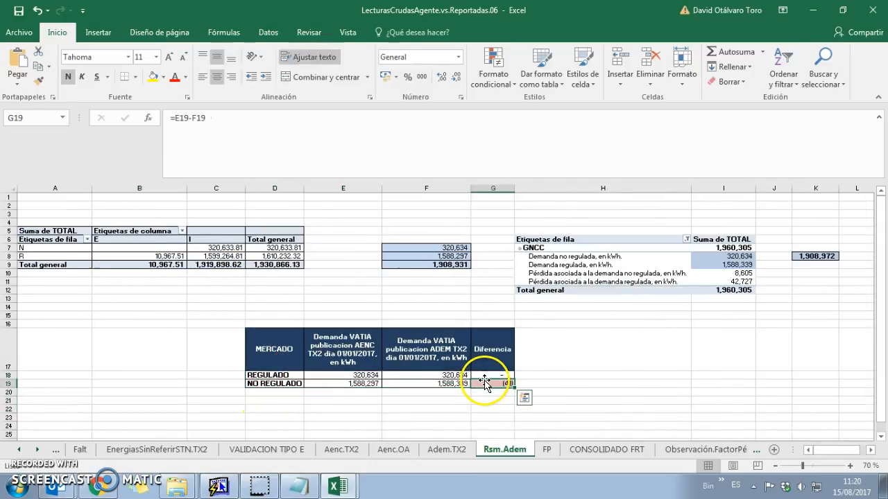
pyautogui.click(491, 383)
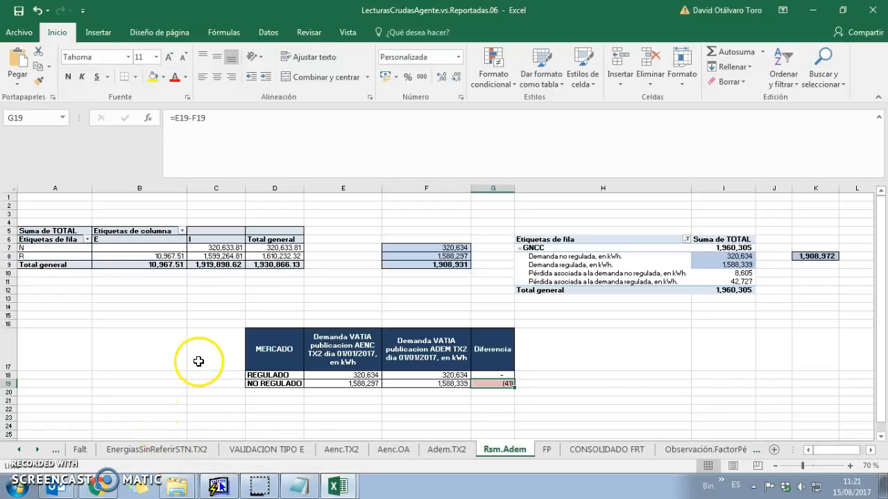
pyautogui.click(30, 324)
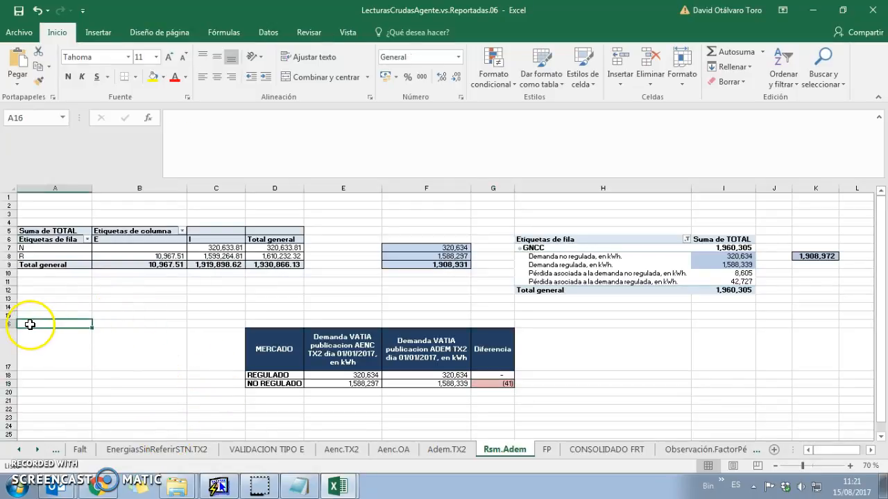
pyautogui.click(10, 297)
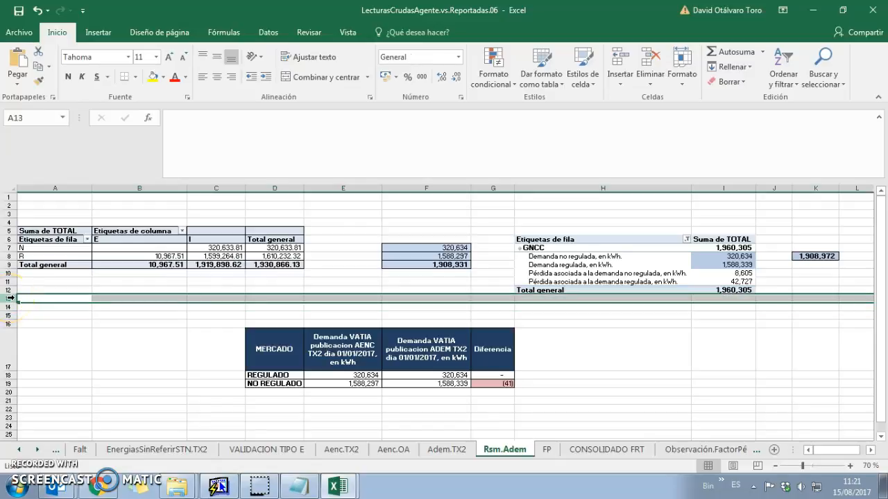
pyautogui.moveTo(511, 386)
pyautogui.mouseDown()
pyautogui.moveTo(254, 341)
pyautogui.moveTo(380, 380)
pyautogui.moveTo(506, 383)
pyautogui.mouseUp()
pyautogui.click(259, 345)
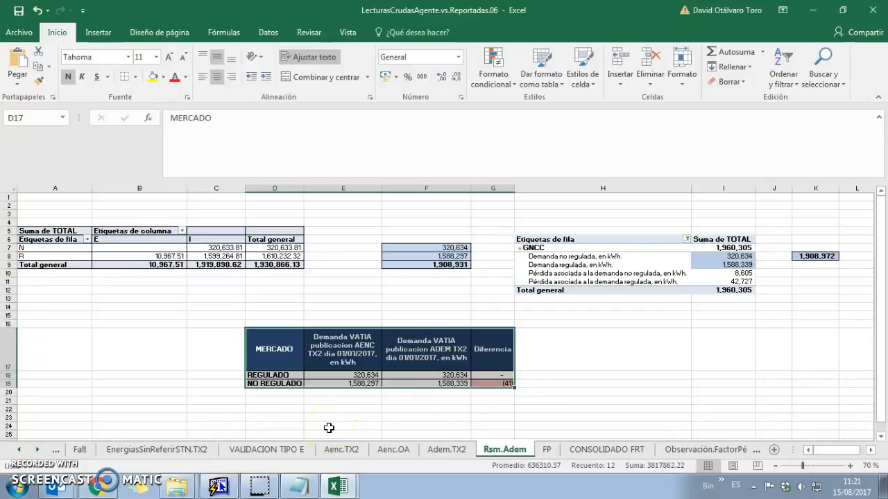
# Open the tx2_06 file from the ARCHIVOS folder, accepting the warning
pyautogui.click(187, 452)
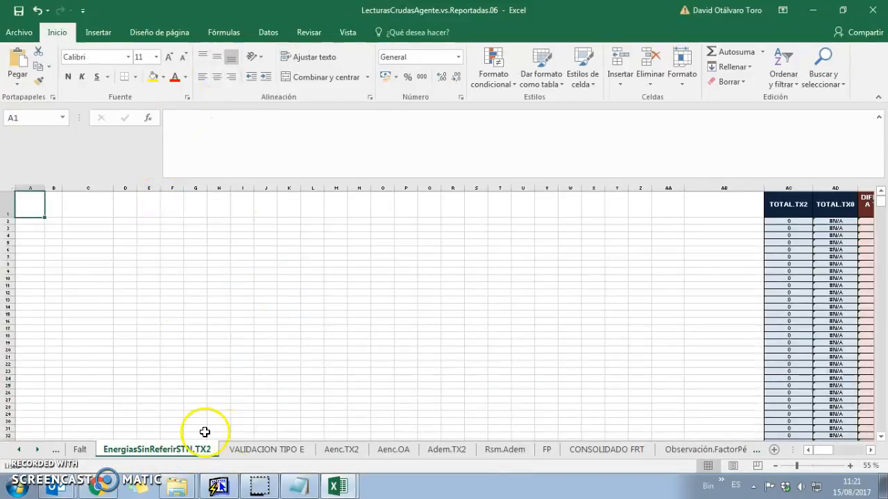
pyautogui.moveTo(177, 486)
pyautogui.click(185, 457)
pyautogui.doubleClick(166, 318)
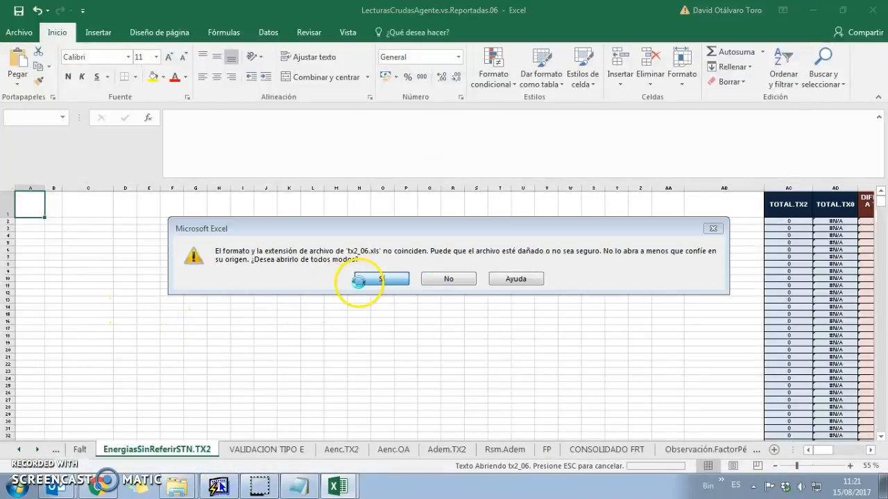
pyautogui.click(358, 278)
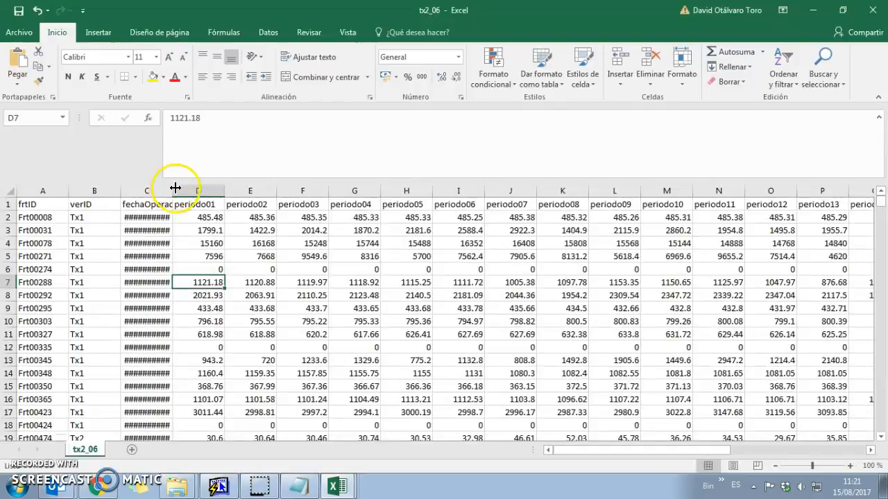
# Widen column C and filter the verID column in tx2_06 to show only Tx2 rows
pyautogui.doubleClick(175, 188)
pyautogui.click(154, 217)
pyautogui.click(93, 204)
pyautogui.hotkey('alt', 'd')
pyautogui.press('t')
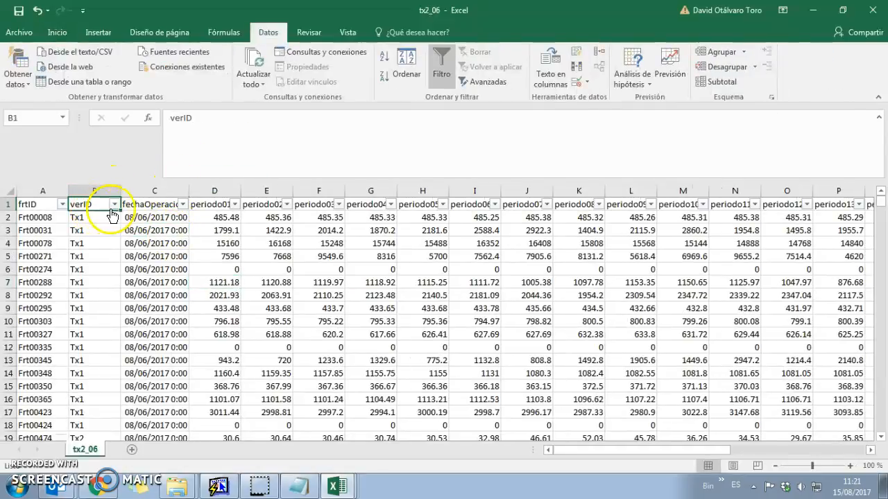
pyautogui.moveTo(90, 218); pyautogui.dragTo(88, 284)
pyautogui.scroll(3, 79, 297)
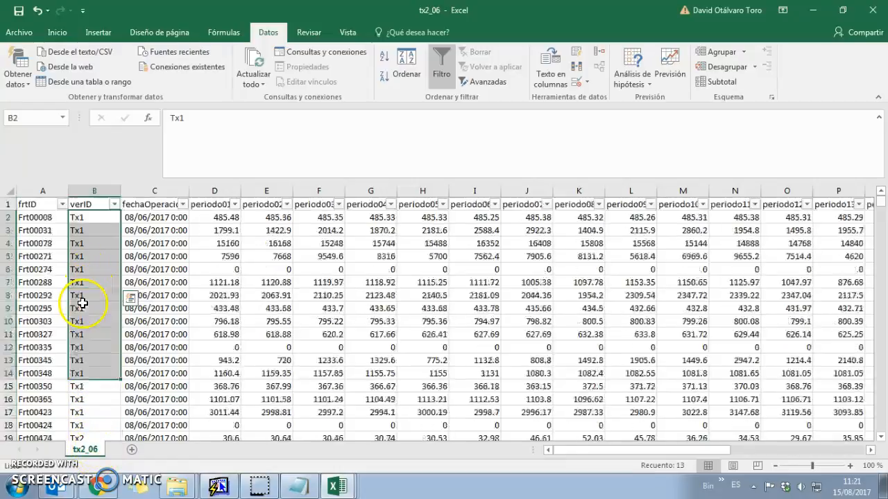
pyautogui.click(84, 205)
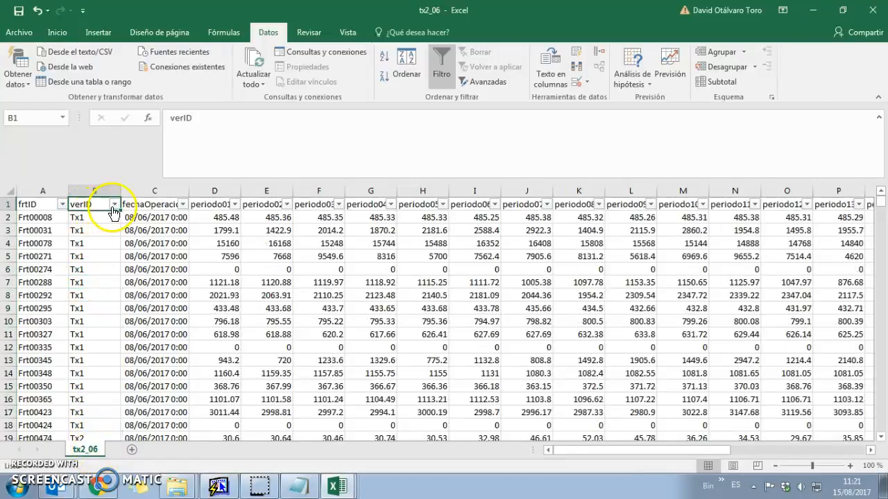
pyautogui.click(113, 205)
pyautogui.click(42, 340)
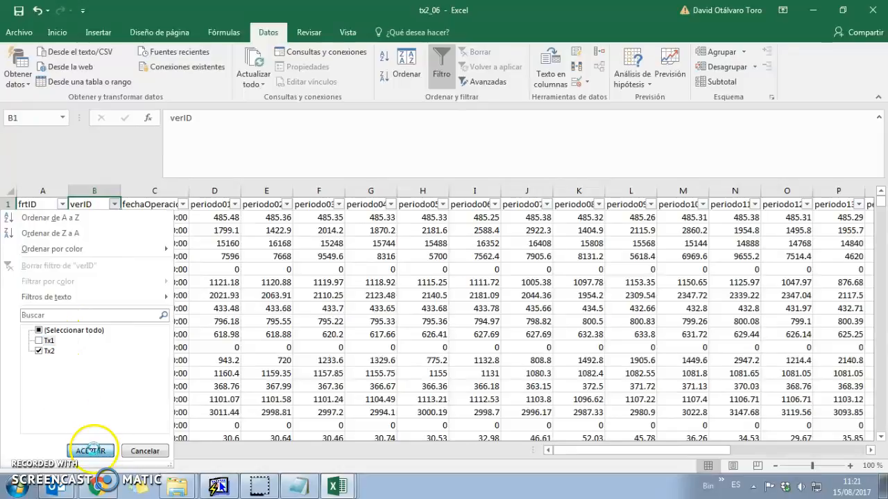
pyautogui.click(91, 451)
# Highlight the Frt00651 and Frt00656 rows yellow, then delete both rows
pyautogui.click(72, 267)
pyautogui.moveTo(9, 270); pyautogui.dragTo(10, 281)
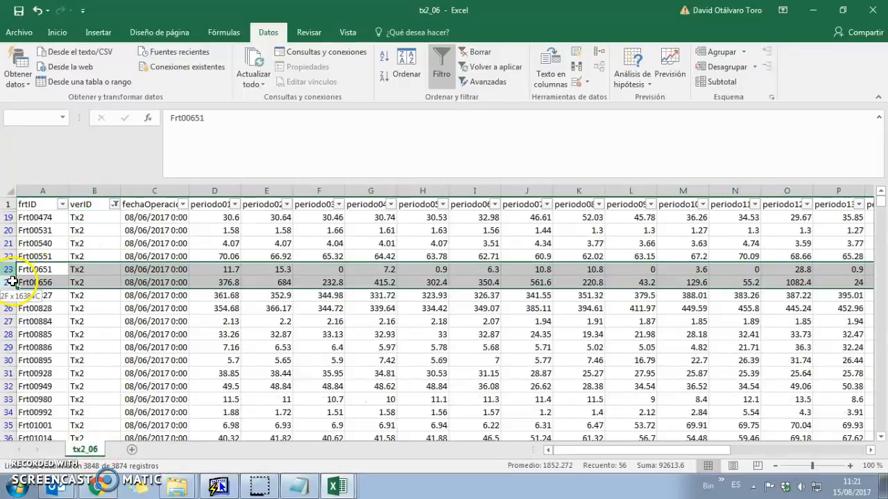
pyautogui.click(57, 32)
pyautogui.click(153, 77)
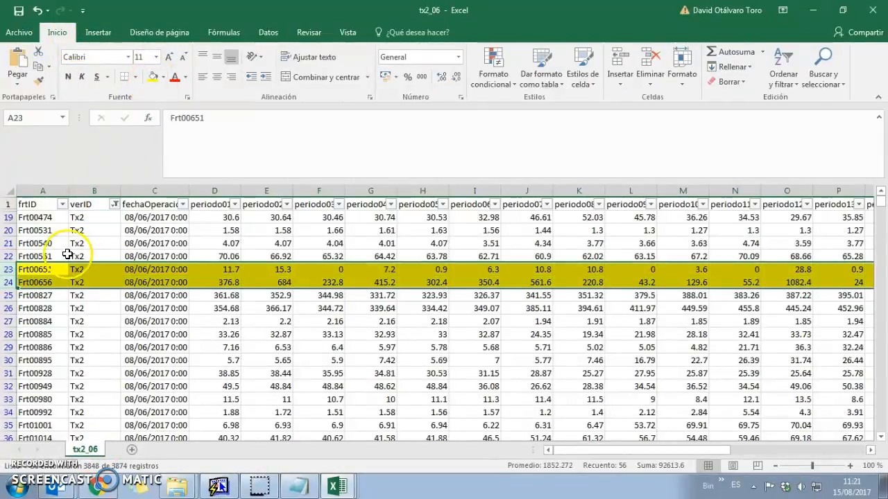
pyautogui.click(26, 269)
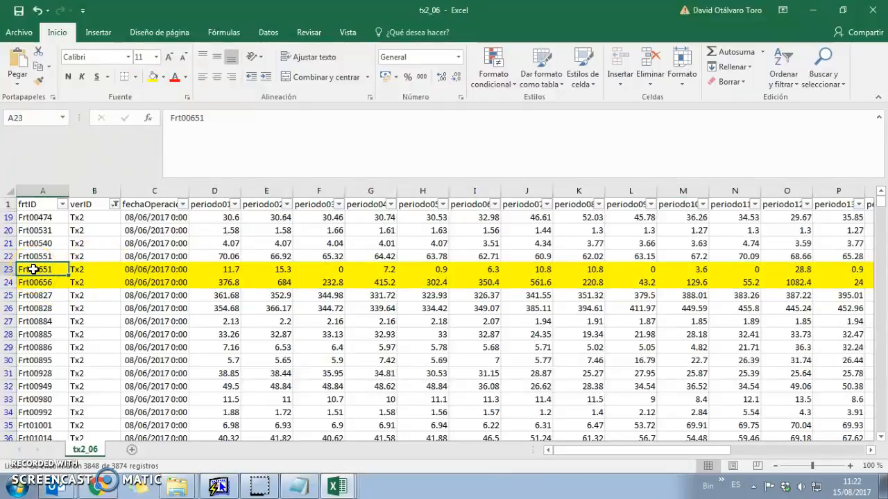
pyautogui.click(27, 283)
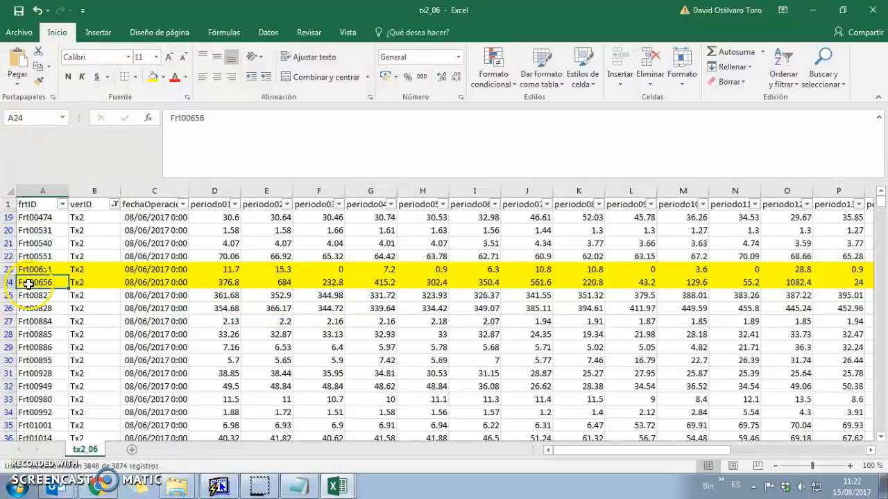
pyautogui.hotkey('shift', 'space')
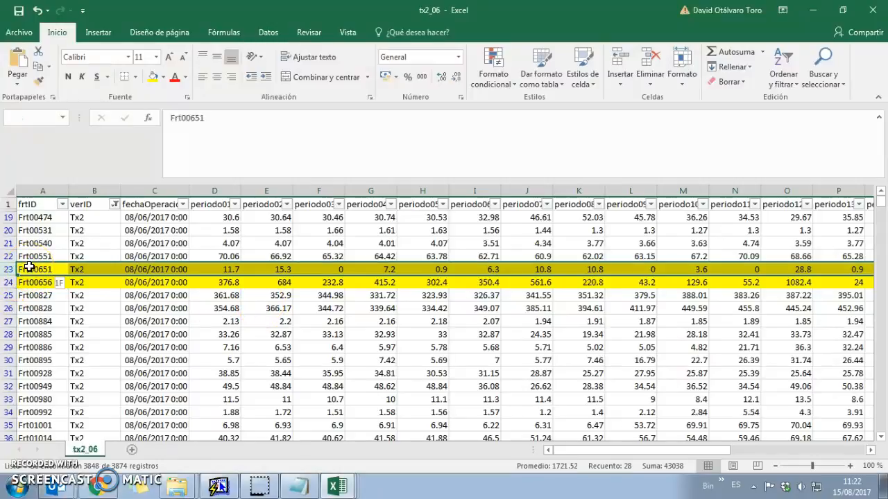
pyautogui.hotkey('shift', 'Down')
pyautogui.hotkey('ctrl', '-')
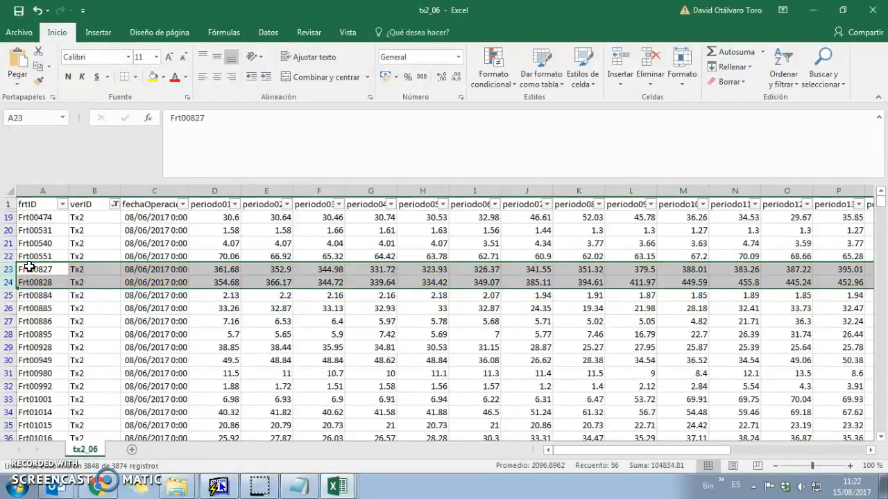
# Copy the remaining Tx2 data and paste it at A1 of the .06 EnergiasSinReferirSTN.TX2 sheet
pyautogui.click(40, 202)
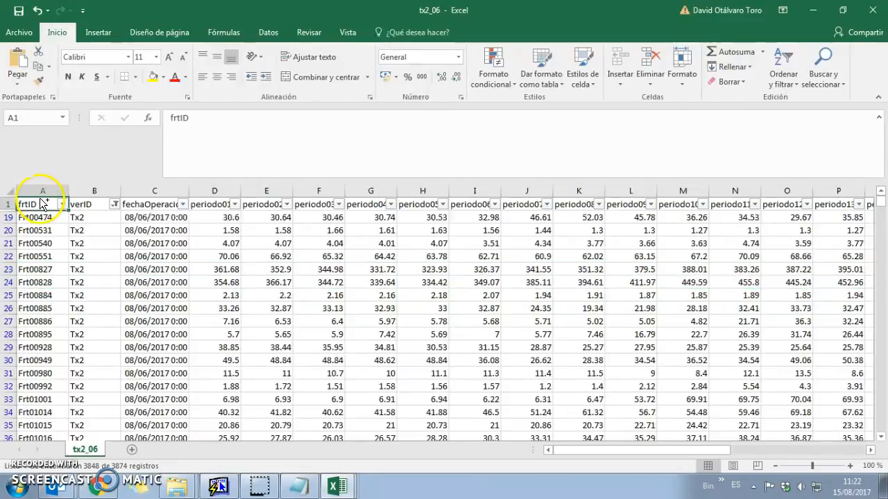
pyautogui.hotkey('ctrl', 'shift', 'End')
pyautogui.hotkey('ctrl', 'c')
pyautogui.hotkey('alt', 'Tab')
pyautogui.hotkey('ctrl', 'v')
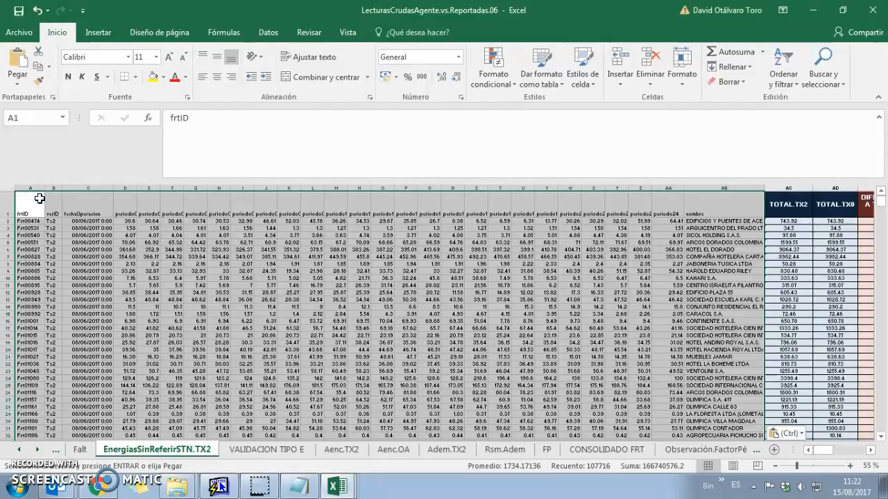
# Fill the TOTAL.TX2 comparison formulas down to row 3847 and check the BUSCARV formula in AD3760
pyautogui.press('Right')
pyautogui.press('Right')
pyautogui.press('Right')
pyautogui.press('Right')
pyautogui.press('Right')
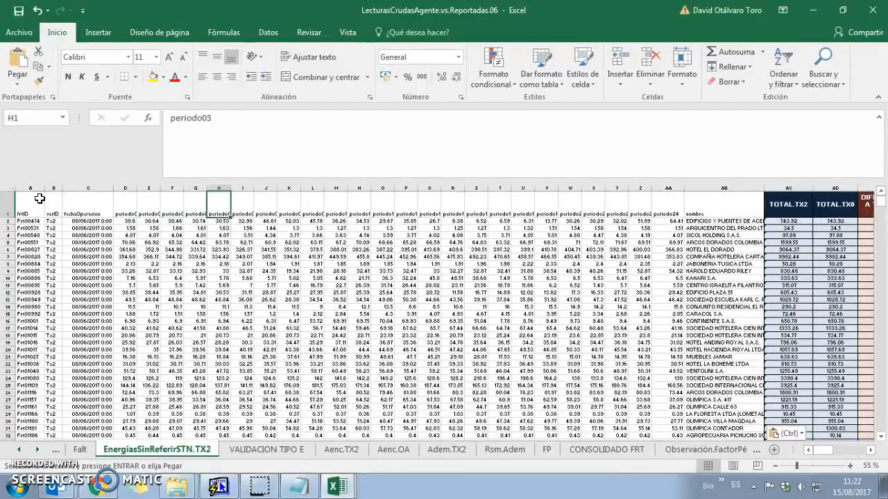
pyautogui.press('Right')
pyautogui.click(789, 204)
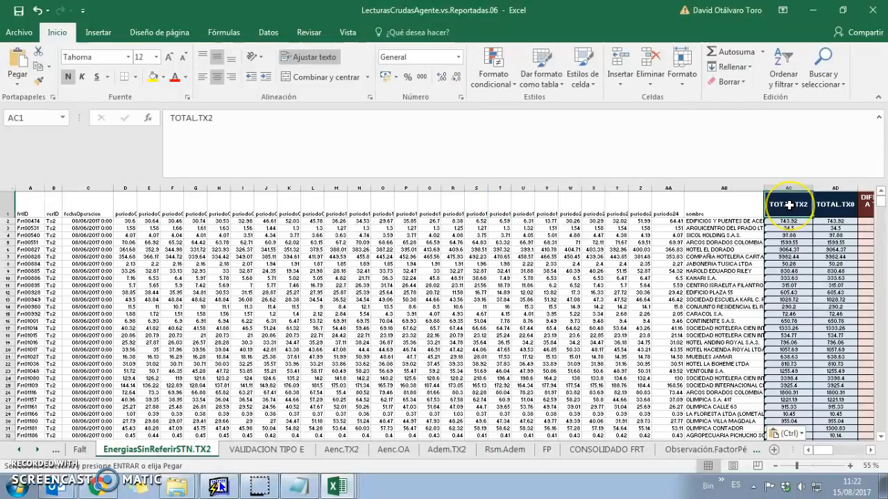
pyautogui.hotkey('ctrl', 'Down')
pyautogui.hotkey('shift', 'Right')
pyautogui.hotkey('shift', 'Right')
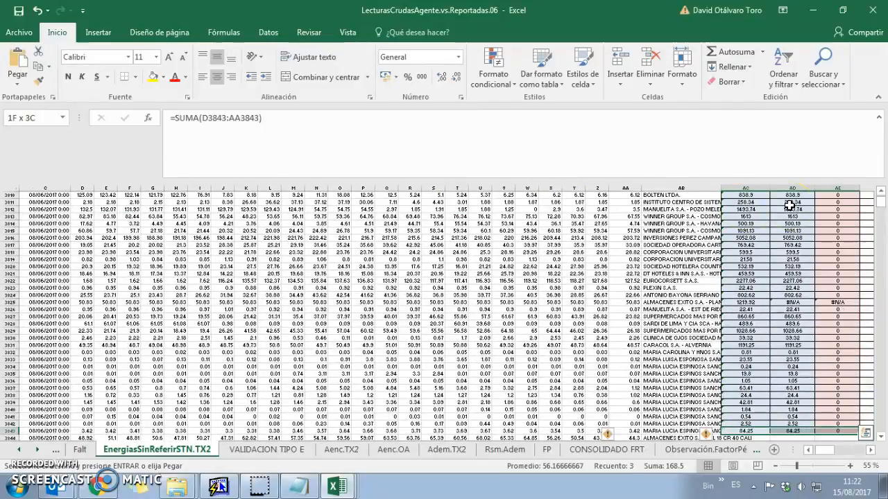
pyautogui.hotkey('shift', 'Right')
pyautogui.hotkey('shift', 'Right')
pyautogui.hotkey('shift', 'Right')
pyautogui.hotkey('shift', 'Right')
pyautogui.hotkey('shift', 'Right')
pyautogui.hotkey('shift', 'Right')
pyautogui.hotkey('shift', 'Right')
pyautogui.hotkey('shift', 'Right')
pyautogui.hotkey('shift', 'Right')
pyautogui.scroll(-7, 797, 284)
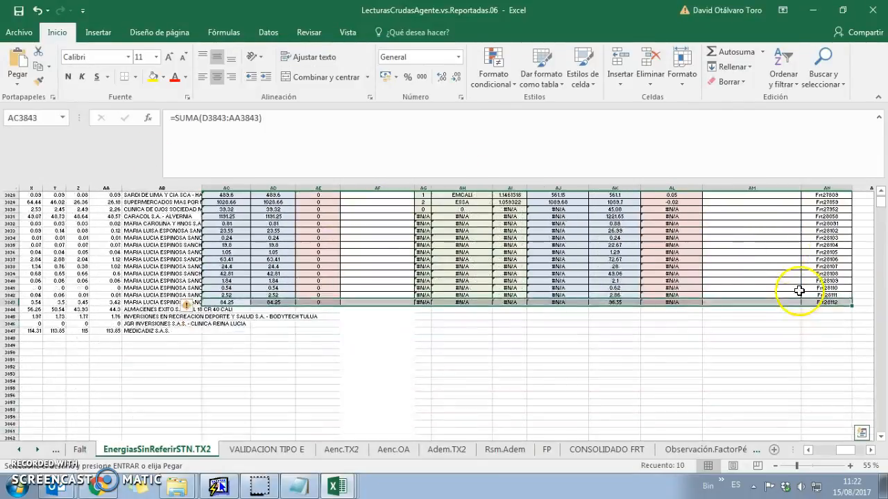
pyautogui.hotkey('ctrl', 'shift', 'Down')
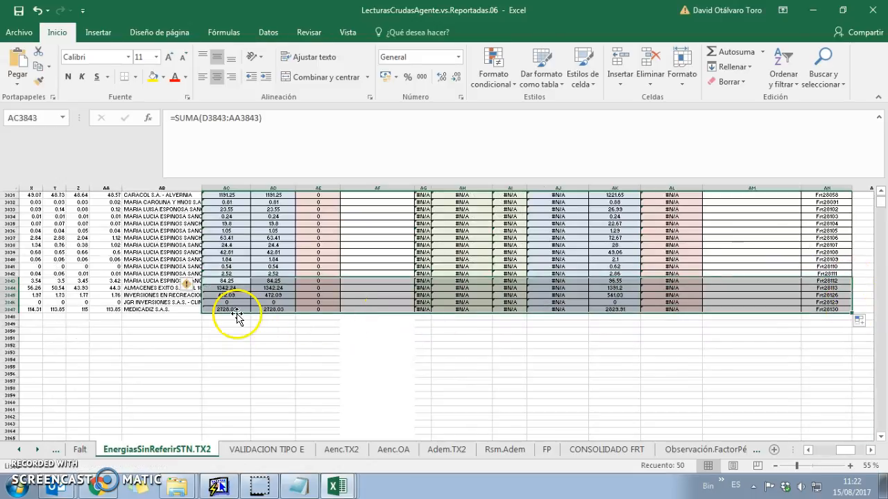
pyautogui.click(184, 324)
pyautogui.scroll(1, 168, 363)
pyautogui.scroll(20, 229, 321)
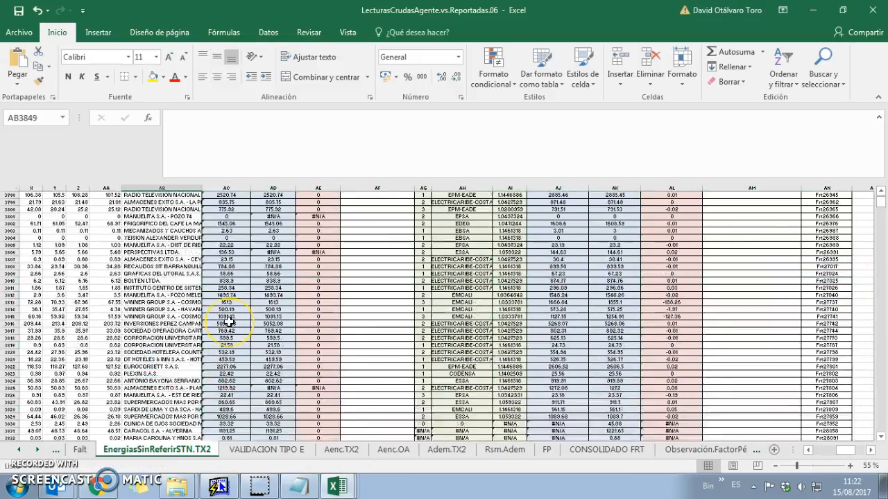
pyautogui.scroll(4, 208, 347)
pyautogui.click(263, 307)
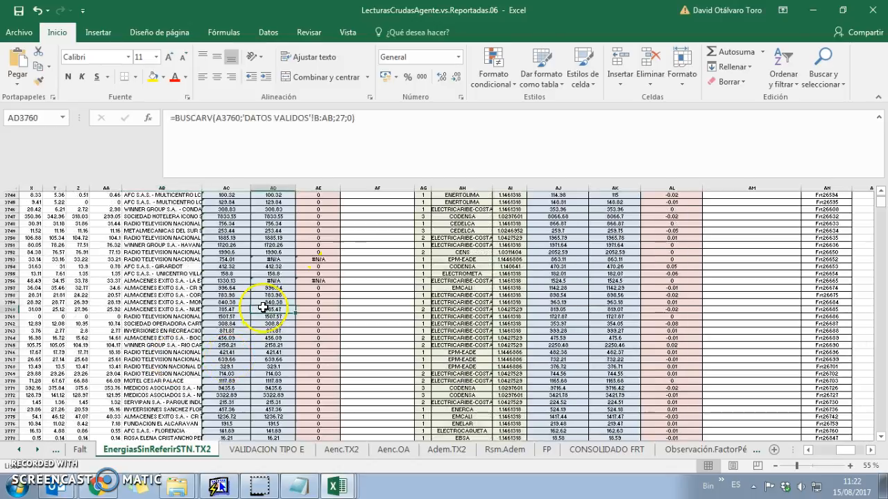
# Turn on filter arrows for the header row with Alt+D, T
pyautogui.hotkey('ctrl', 'Up')
pyautogui.press('Right')
pyautogui.press('Right')
pyautogui.press('Right')
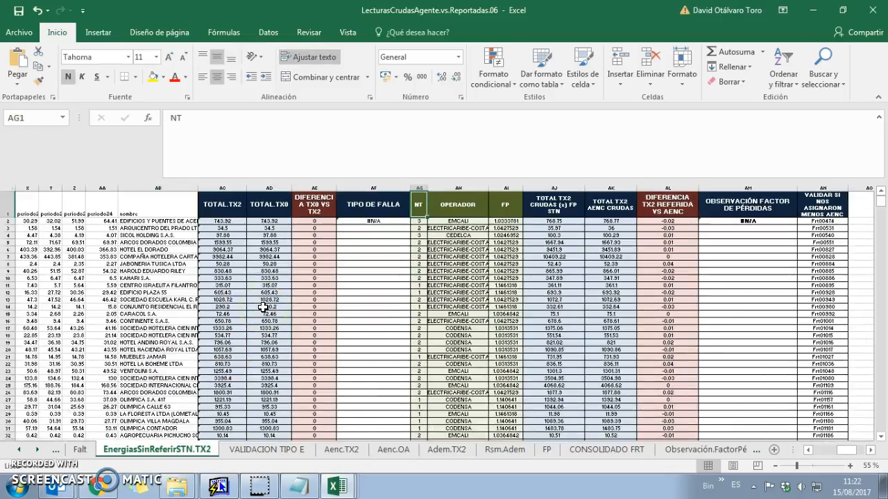
pyautogui.hotkey('alt', 'd')
pyautogui.press('t')
pyautogui.press('Right')
pyautogui.press('Right')
pyautogui.press('Right')
pyautogui.press('Right')
pyautogui.press('Left')
pyautogui.press('Left')
pyautogui.press('Left')
pyautogui.press('Left')
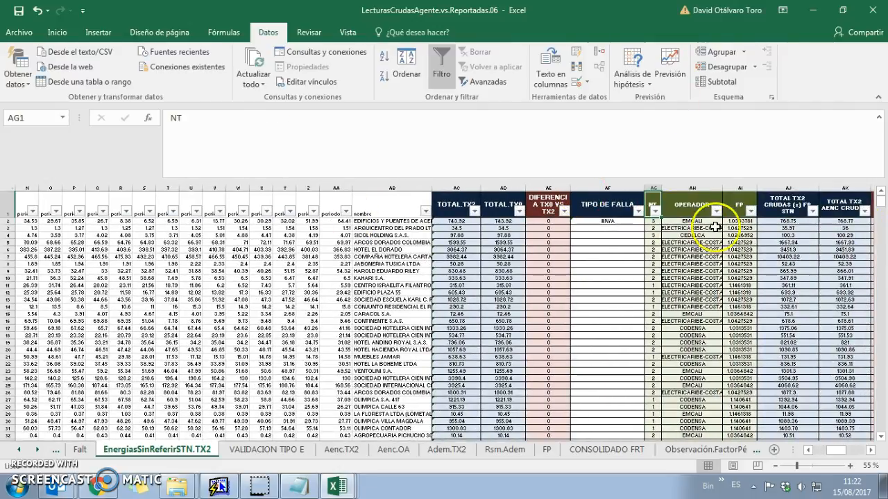
# Filter the NT column to show only 0 and #N/A values
pyautogui.click(658, 222)
pyautogui.click(655, 211)
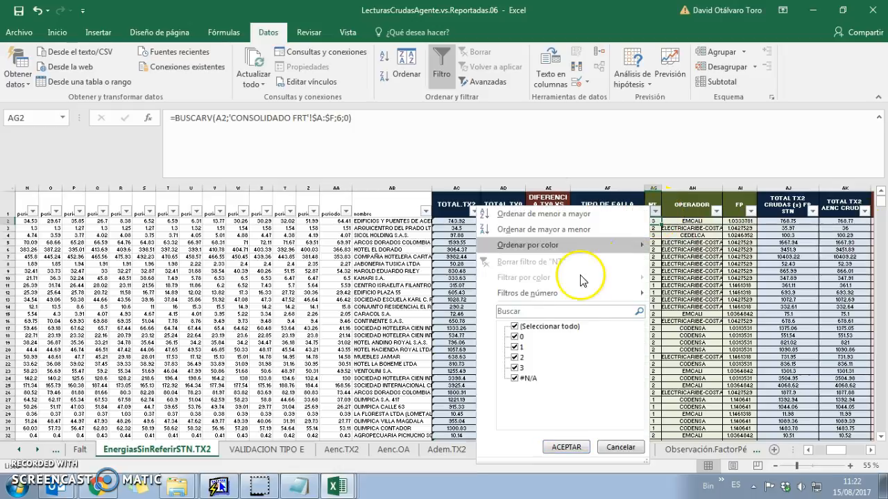
pyautogui.click(548, 327)
pyautogui.click(513, 336)
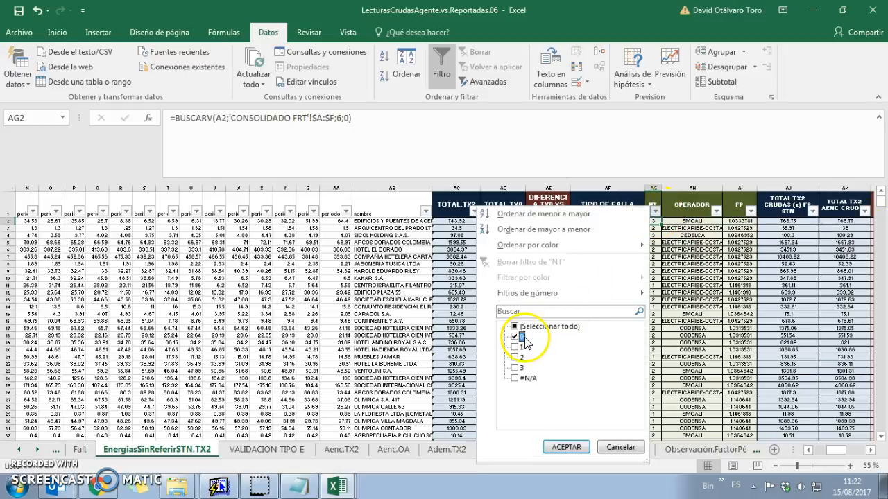
pyautogui.click(517, 377)
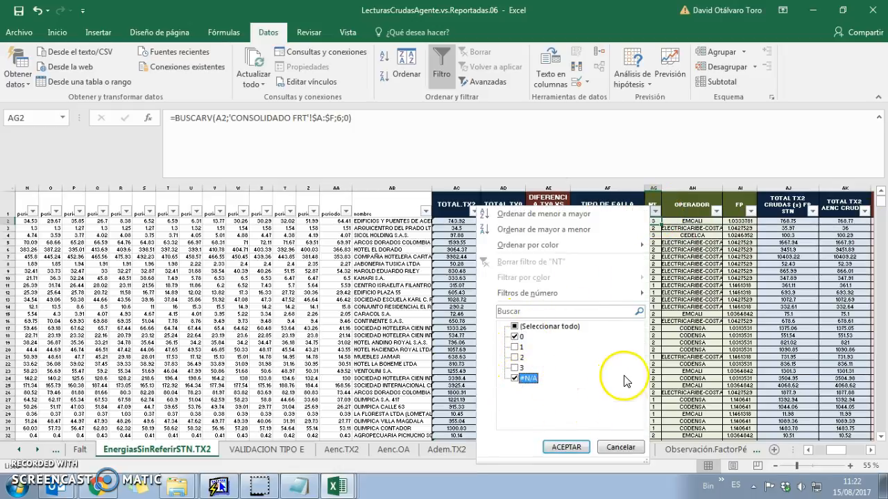
pyautogui.click(566, 447)
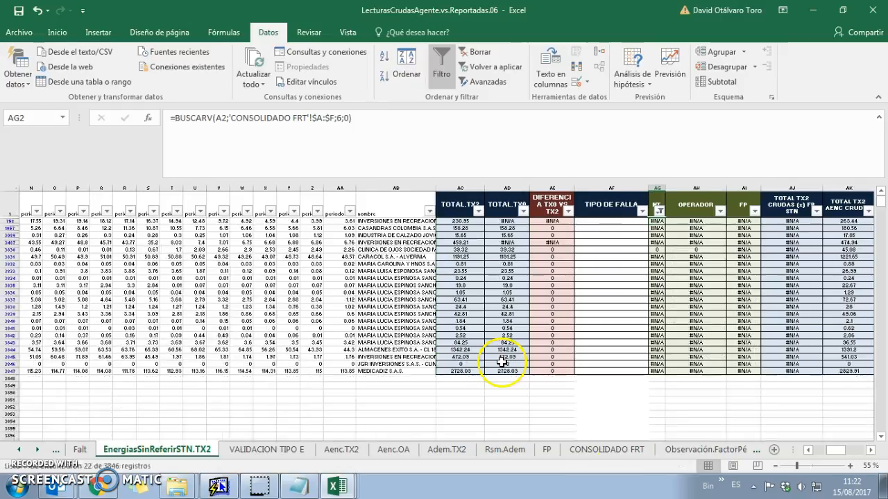
# Review the client names of the 22 filtered frontiers down to row 3847
pyautogui.click(360, 235)
pyautogui.moveTo(360, 221); pyautogui.dragTo(369, 373)
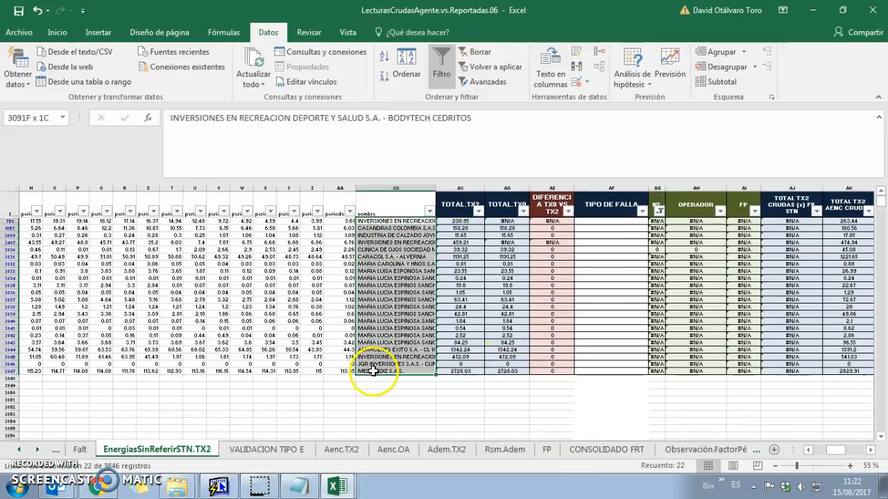
pyautogui.click(344, 405)
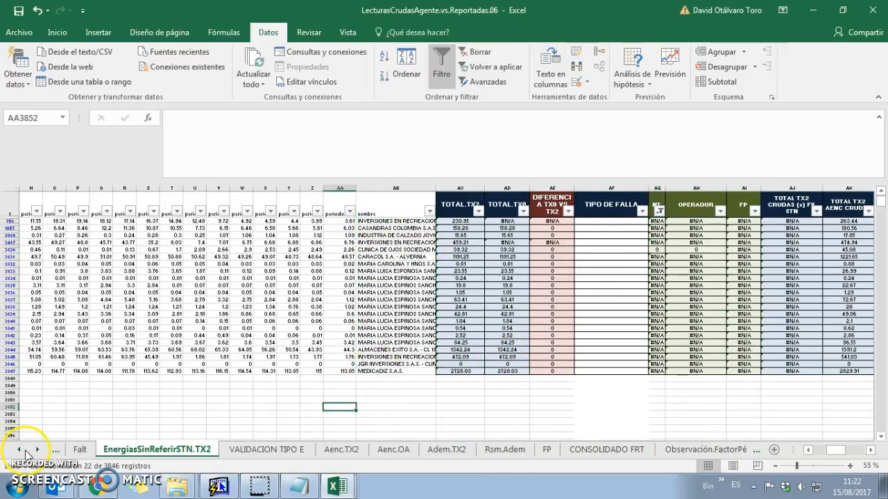
pyautogui.click(175, 479)
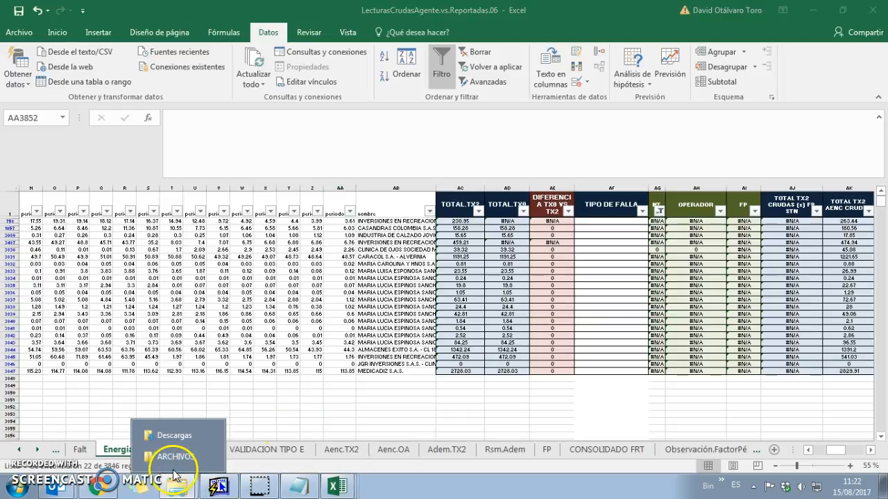
# Open LecturasCrudasAgente.vs.Reportadas.05 from the 08. AGOSTO folder, choosing not to update links
pyautogui.click(175, 457)
pyautogui.click(10, 24)
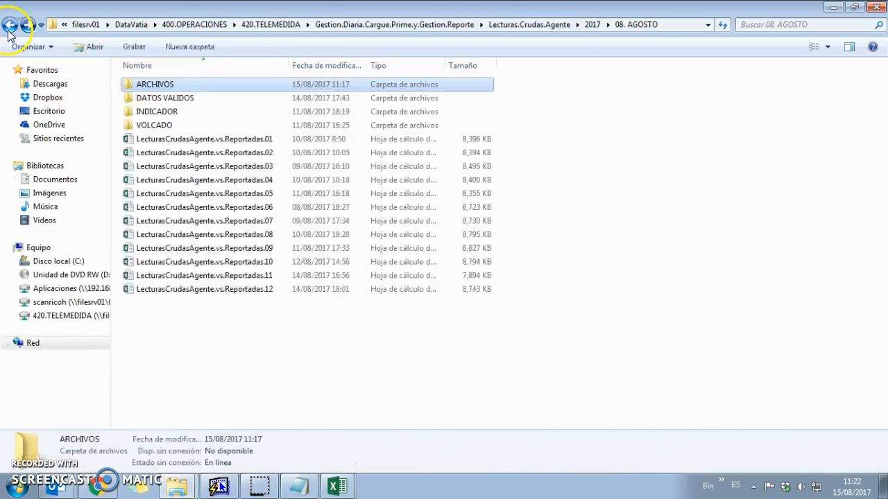
pyautogui.click(276, 197)
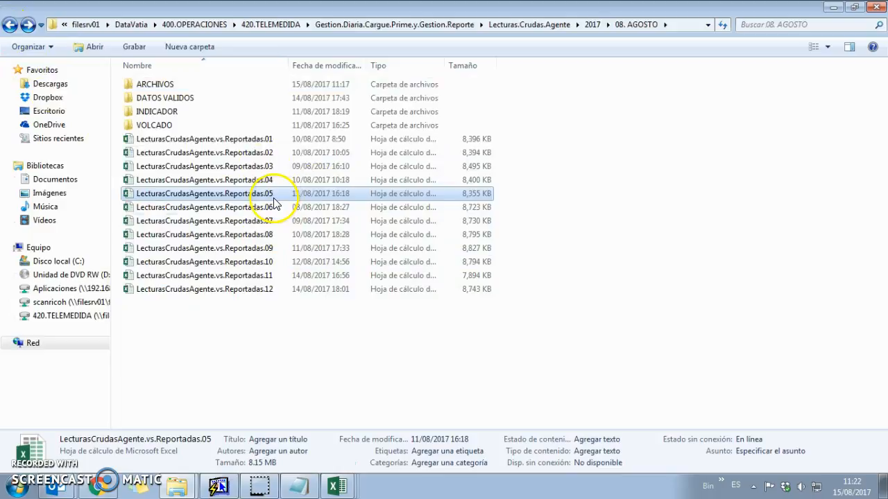
pyautogui.doubleClick(276, 199)
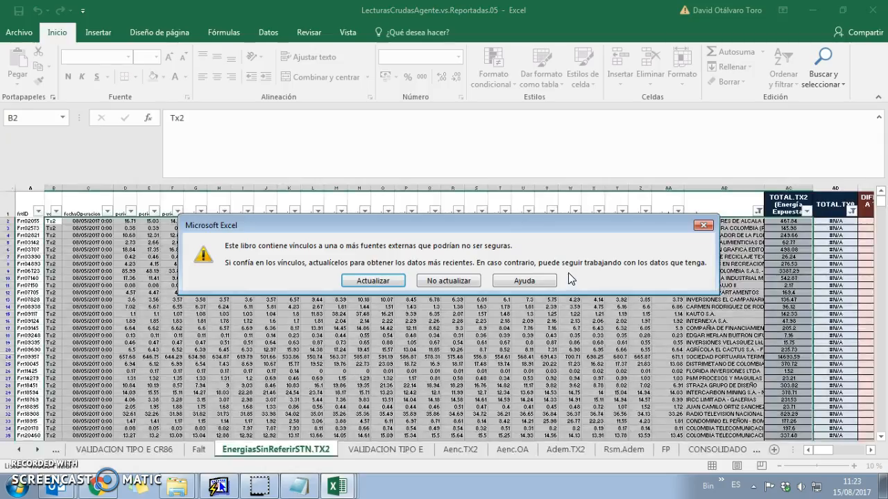
pyautogui.click(452, 281)
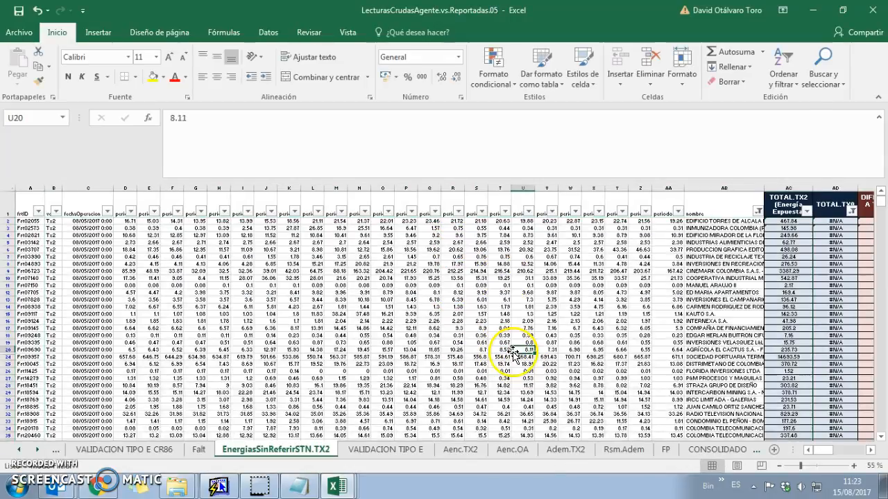
# In the .05 workbook's CONSOLIDADO FRT sheet, locate the last frontier, Frt28130
pyautogui.click(719, 449)
pyautogui.press('Up')
pyautogui.press('Up')
pyautogui.press('Up')
pyautogui.press('Up')
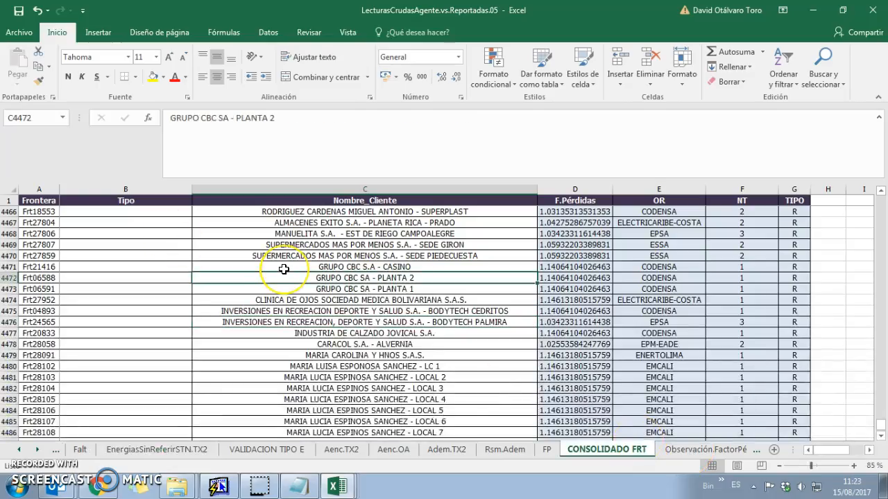
pyautogui.hotkey('ctrl', 'Left')
pyautogui.hotkey('ctrl', 'Down')
pyautogui.press('Down')
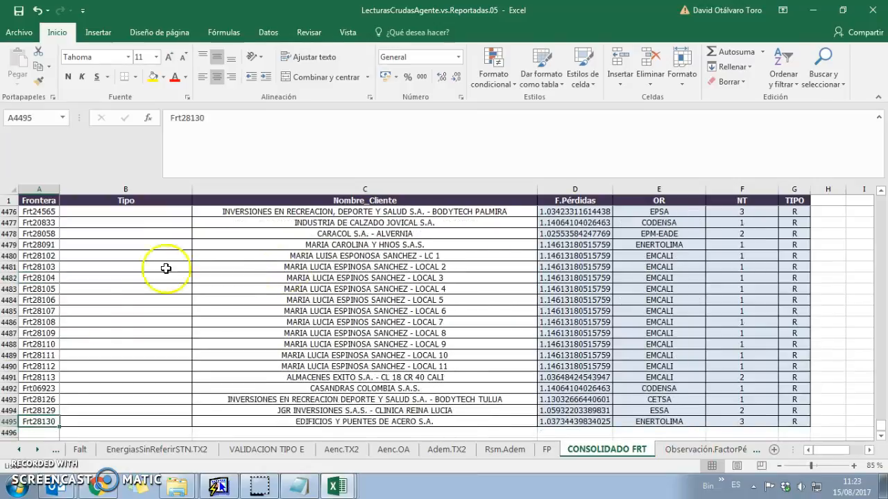
# In the .06 workbook's CONSOLIDADO FRT sheet, locate its last frontier, Frt27952
pyautogui.hotkey('alt', 'Tab')
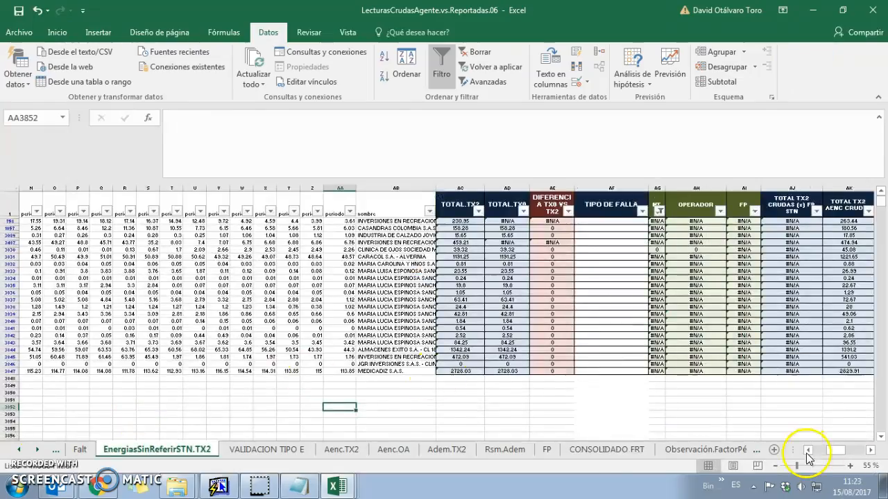
pyautogui.click(604, 451)
pyautogui.click(322, 375)
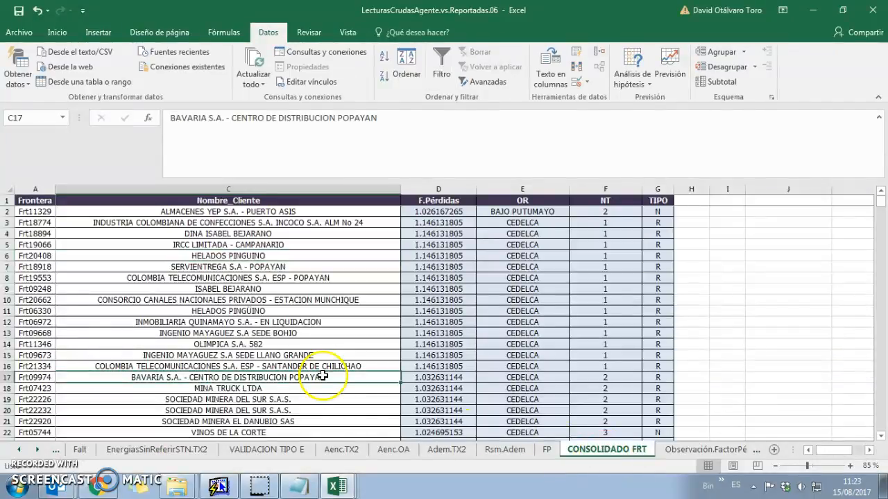
pyautogui.press('Home')
pyautogui.hotkey('ctrl', 'Down')
pyautogui.press('Down')
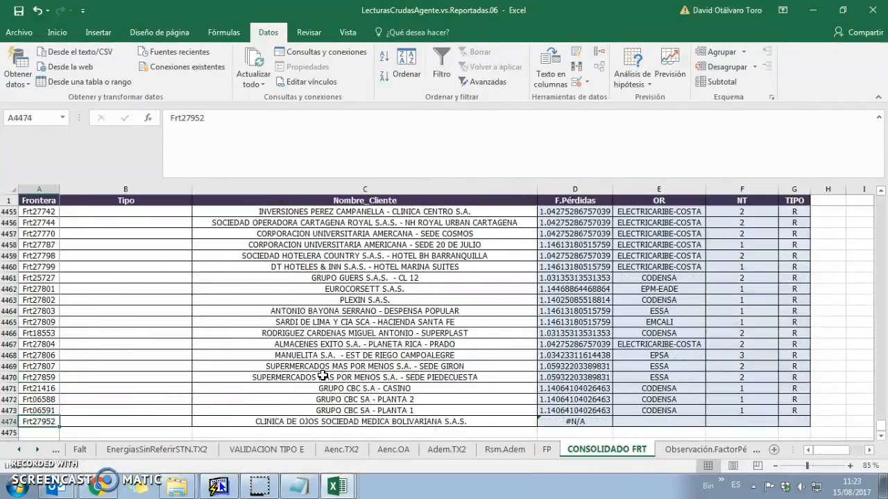
pyautogui.scroll(-1, 320, 373)
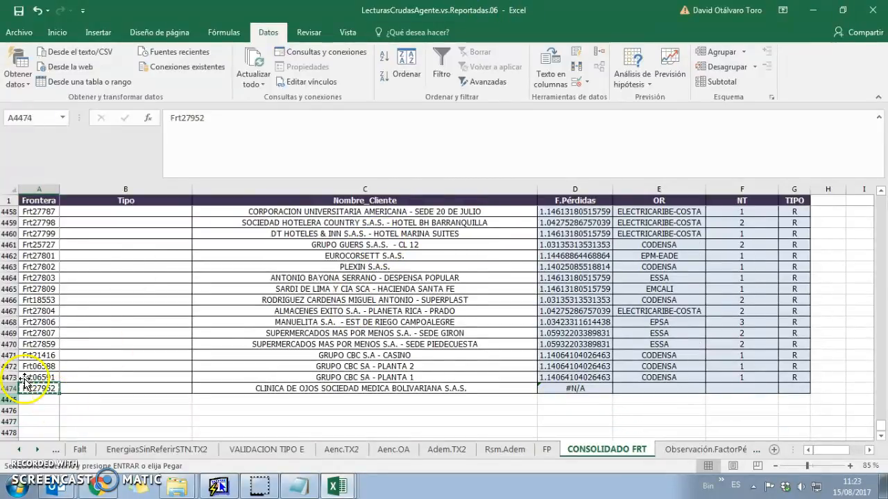
# In .05, find Frt27952 and copy the following rows A4475:G4495 (Frt04893–Frt28130)
pyautogui.hotkey('alt', 'Tab')
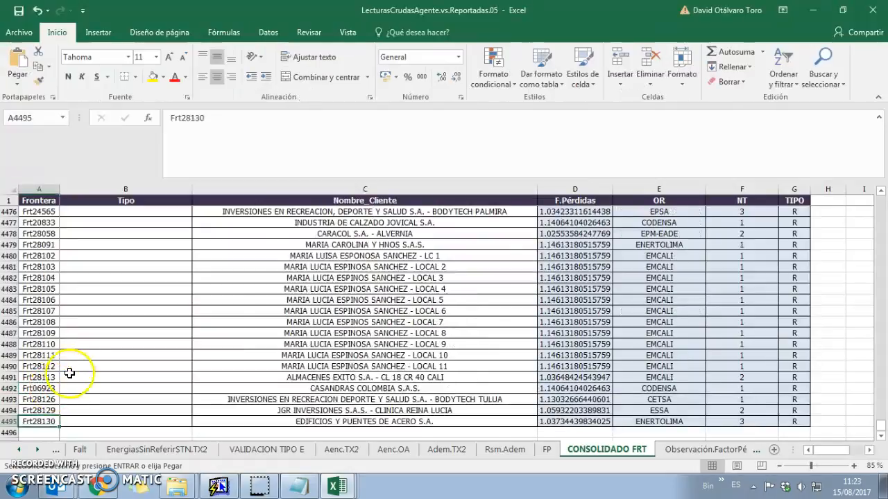
pyautogui.click(67, 352)
pyautogui.hotkey('ctrl', 'b')
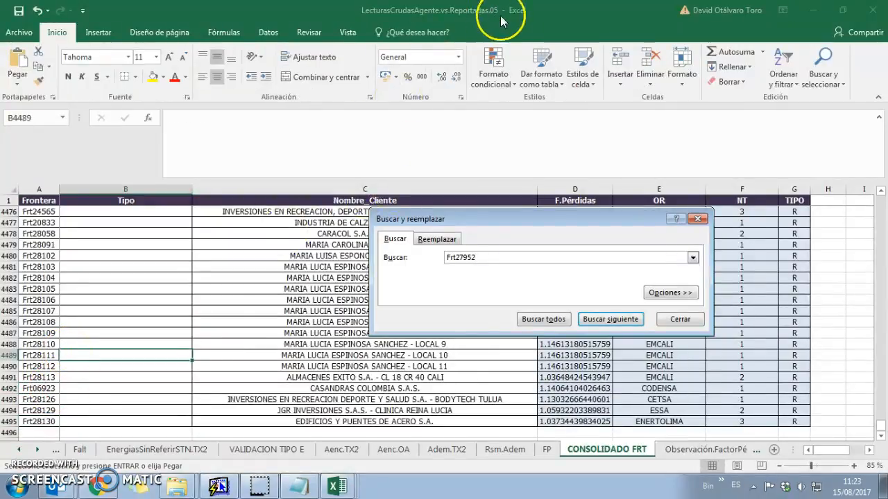
pyautogui.press('Escape')
pyautogui.press('Down')
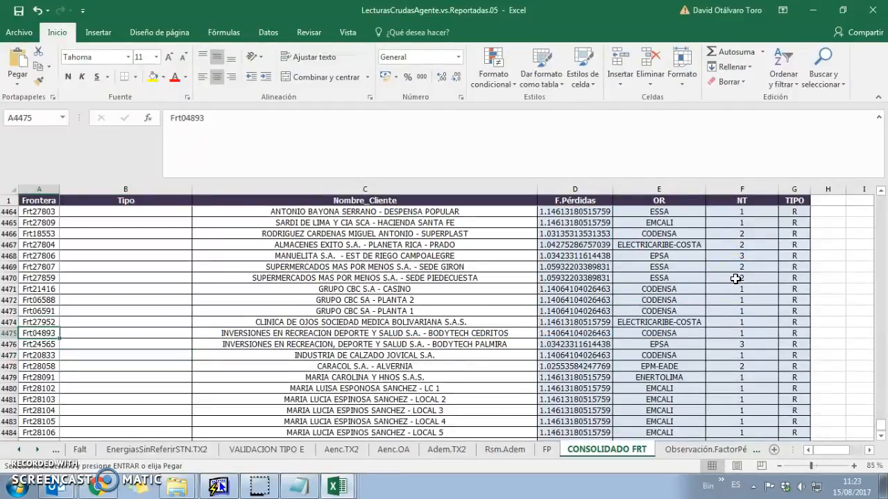
pyautogui.hotkey('shift', 'pagedown')
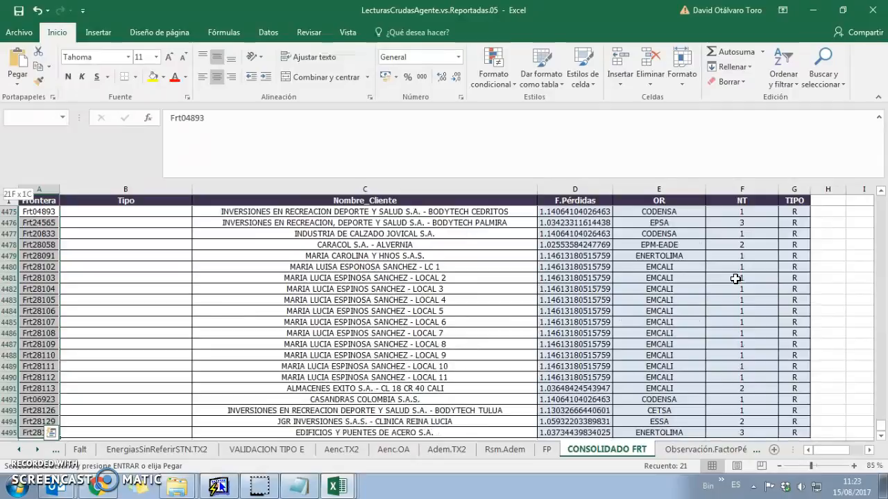
pyautogui.hotkey('shift', 'Right')
pyautogui.hotkey('shift', 'Right')
pyautogui.hotkey('shift', 'Right')
pyautogui.hotkey('shift', 'Right')
pyautogui.hotkey('shift', 'Right')
pyautogui.hotkey('shift', 'Right')
pyautogui.hotkey('ctrl', 'c')
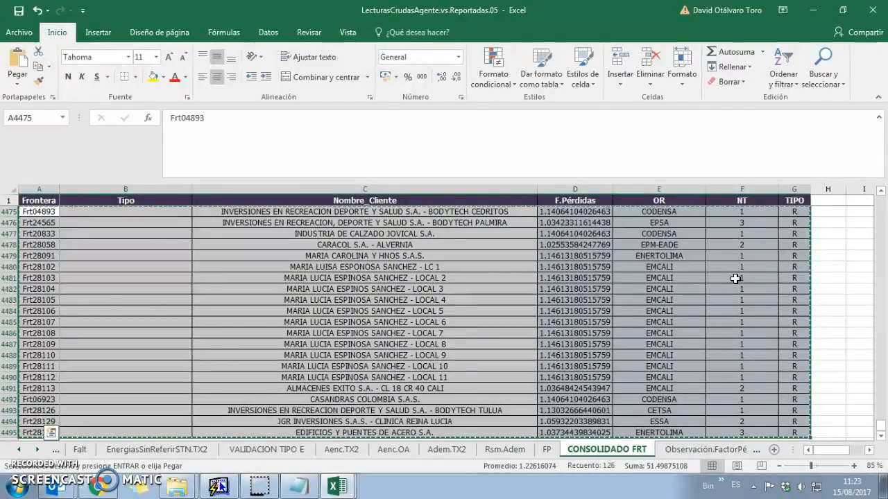
pyautogui.hotkey('alt', 'Tab')
# Paste the frontier rows at row 4475 of .06 CONSOLIDADO FRT, cancelling the link-update prompt
pyautogui.press('Down')
pyautogui.hotkey('ctrl', 'v')
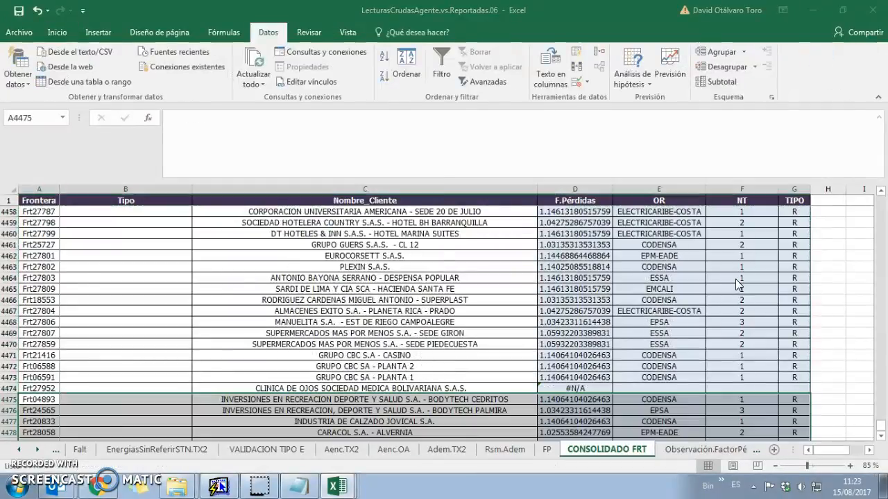
pyautogui.click(416, 290)
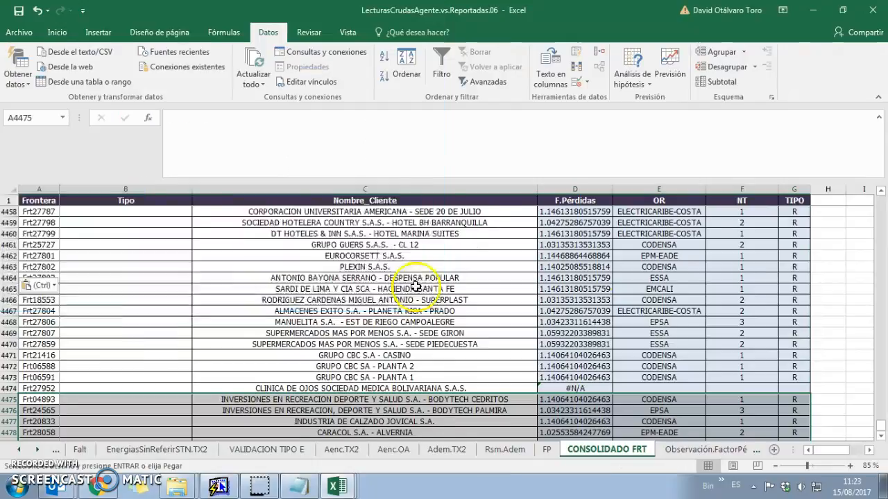
pyautogui.scroll(-9, 416, 287)
pyautogui.scroll(3, 596, 361)
pyautogui.scroll(-2, 422, 389)
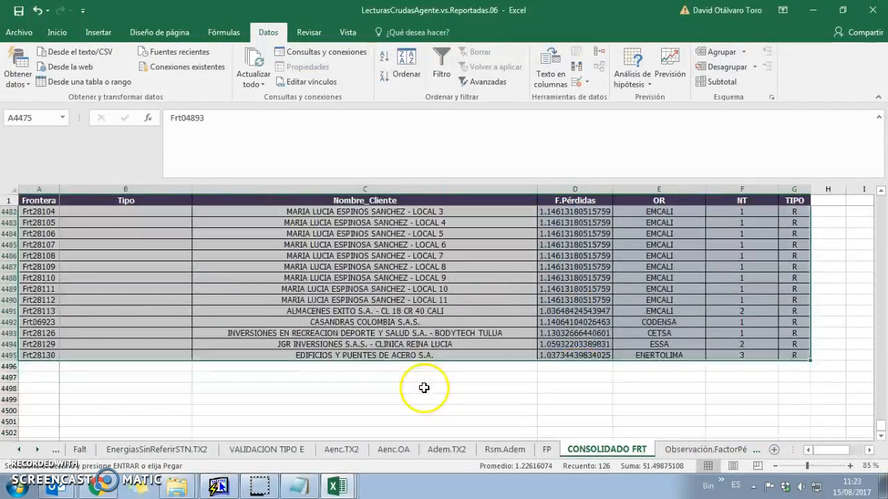
# Check that EnergiasSinReferirSTN.TX2 lookups now return operator and NT for rows like Frt27952
pyautogui.click(119, 452)
pyautogui.click(266, 256)
pyautogui.click(346, 307)
pyautogui.scroll(-2, 382, 250)
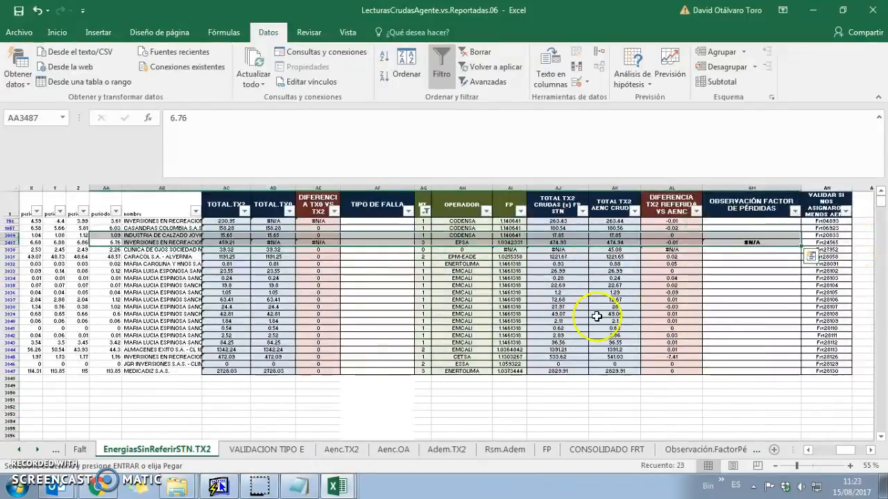
pyautogui.click(435, 249)
pyautogui.press('Left')
pyautogui.press('Left')
pyautogui.press('Left')
pyautogui.press('Left')
pyautogui.press('Left')
pyautogui.press('Left')
pyautogui.press('Left')
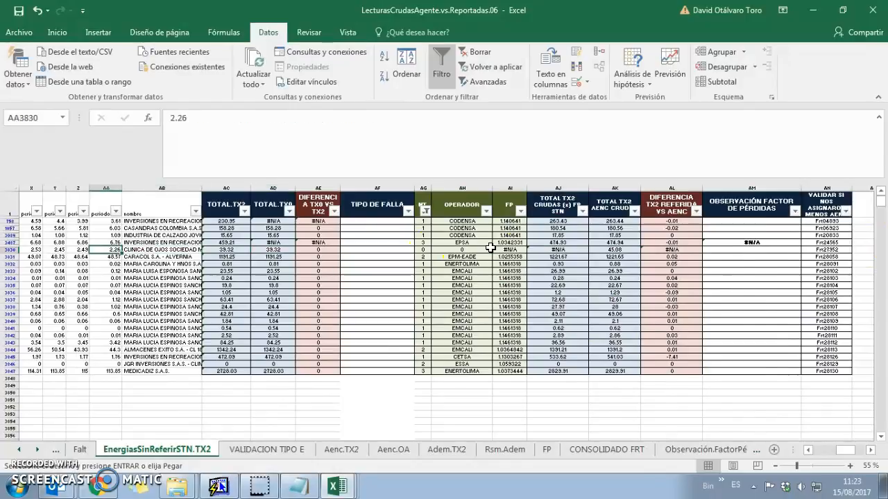
pyautogui.press('Home')
# In .06 CONSOLIDADO FRT, locate frontier Frt27952 and inspect its #N/A loss factor formula
pyautogui.click(677, 450)
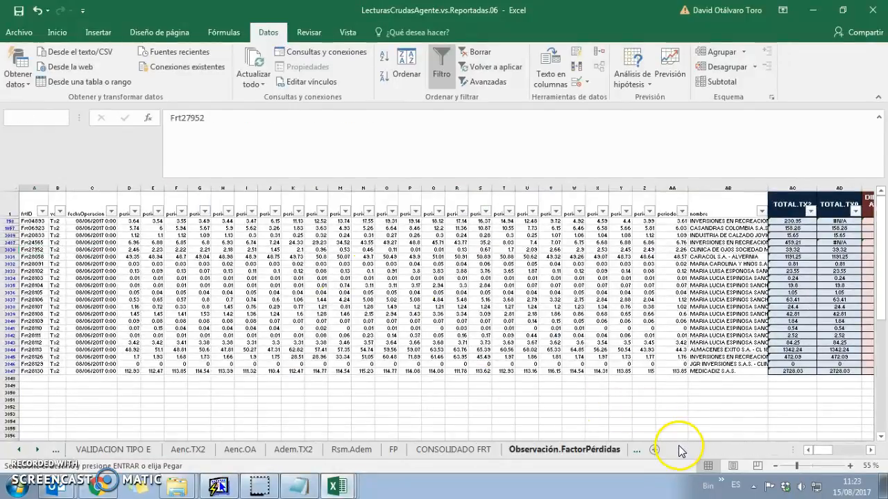
pyautogui.click(466, 447)
pyautogui.hotkey('ctrl', 'b')
pyautogui.press('Escape')
pyautogui.press('Right')
pyautogui.press('Right')
pyautogui.press('Right')
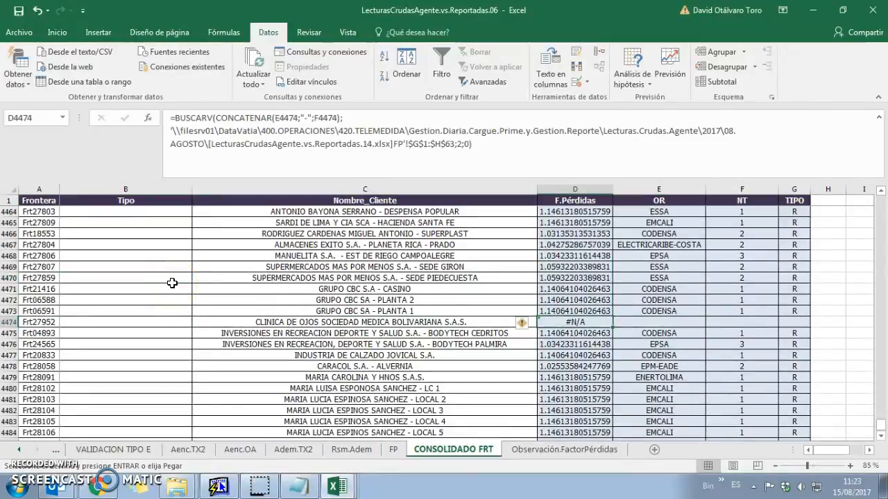
pyautogui.press('Left')
pyautogui.press('Left')
pyautogui.press('Left')
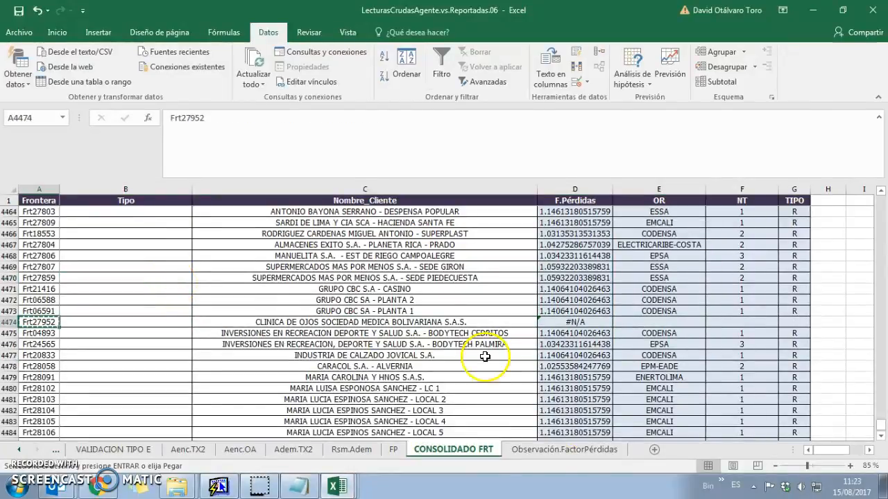
# Copy Frt27952's complete row A–G from .05 onto row 4474 in .06, skipping the update prompt
pyautogui.moveTo(336, 485)
pyautogui.click(298, 468)
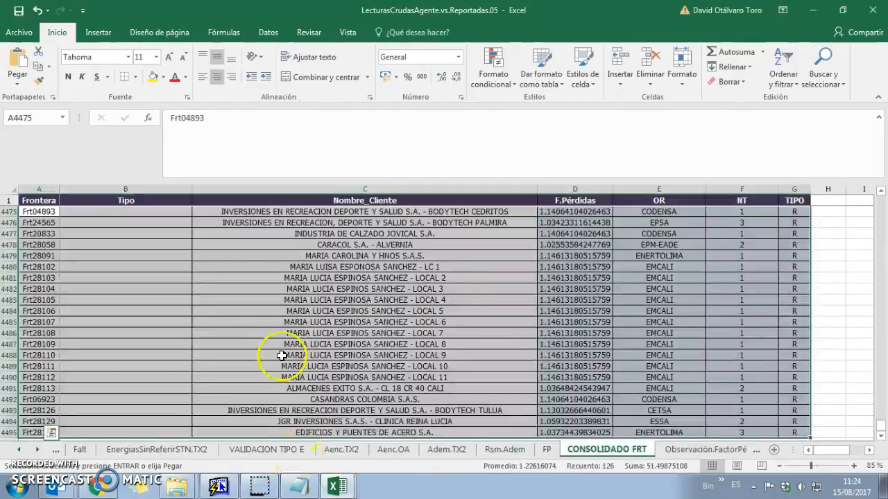
pyautogui.hotkey('ctrl', 'b')
pyautogui.press('Return')
pyautogui.press('Escape')
pyautogui.press('Right')
pyautogui.press('Right')
pyautogui.press('Right')
pyautogui.press('Right')
pyautogui.press('Left')
pyautogui.press('Left')
pyautogui.press('Left')
pyautogui.press('Left')
pyautogui.hotkey('ctrl', 'shift', 'Right')
pyautogui.hotkey('ctrl', 'shift', 'Right')
pyautogui.hotkey('ctrl', 'c')
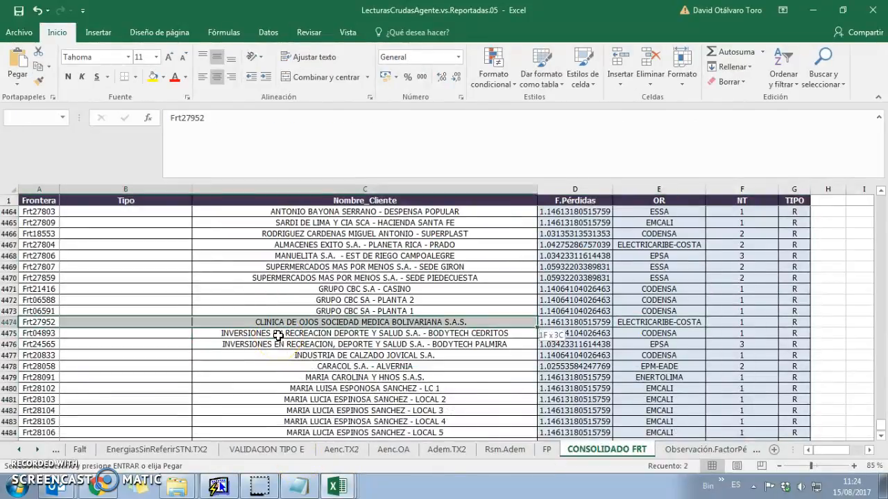
pyautogui.hotkey('alt', 'Tab')
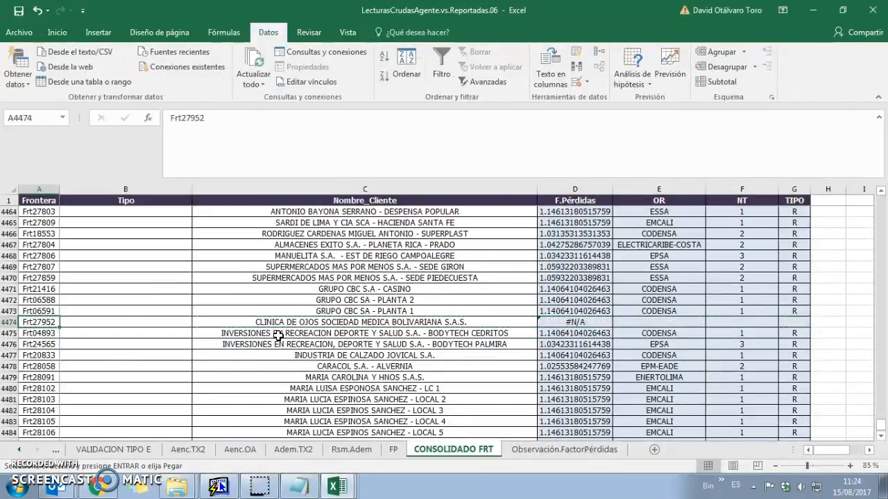
pyautogui.hotkey('ctrl', 'v')
pyautogui.click(406, 295)
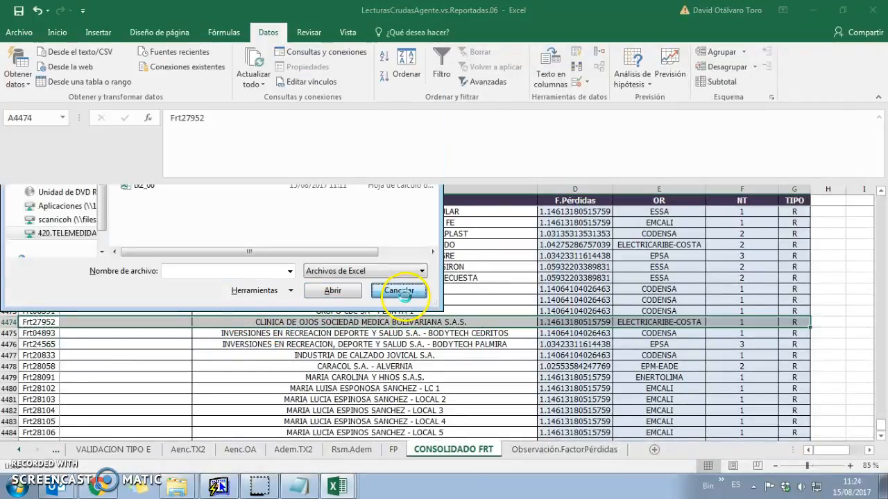
# Verify the OR column and loss factor formulas through Frt28130 in row 4495, then view VALIDACION TIPO E
pyautogui.scroll(-10, 588, 395)
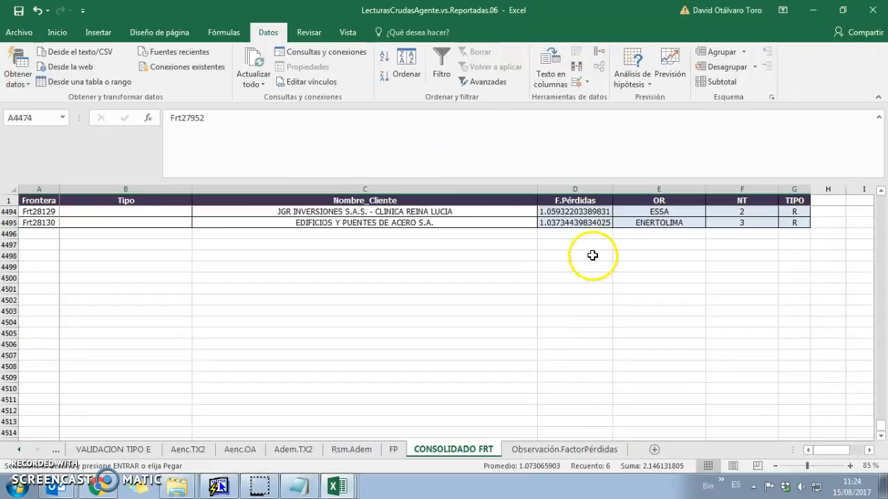
pyautogui.click(589, 221)
pyautogui.scroll(3, 575, 250)
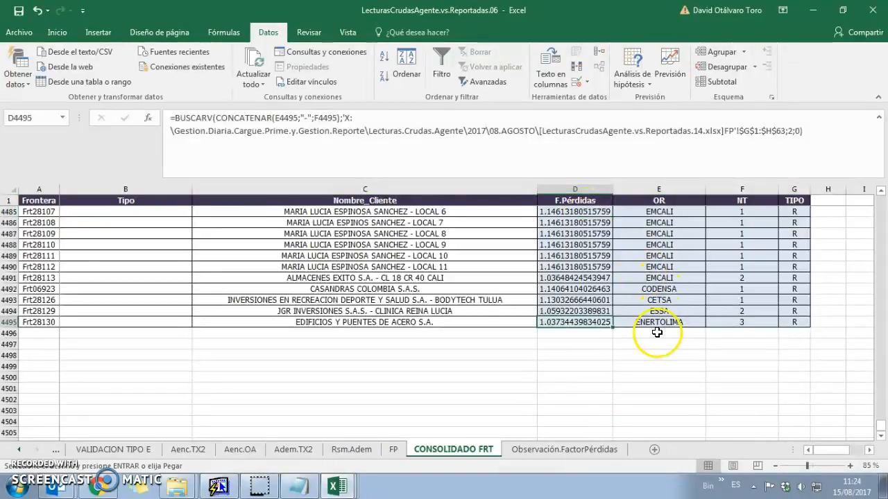
pyautogui.click(667, 187)
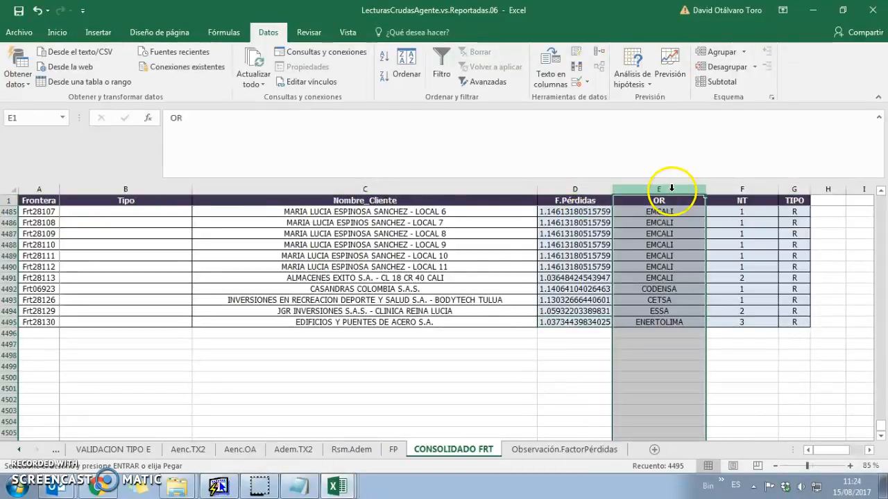
pyautogui.click(38, 322)
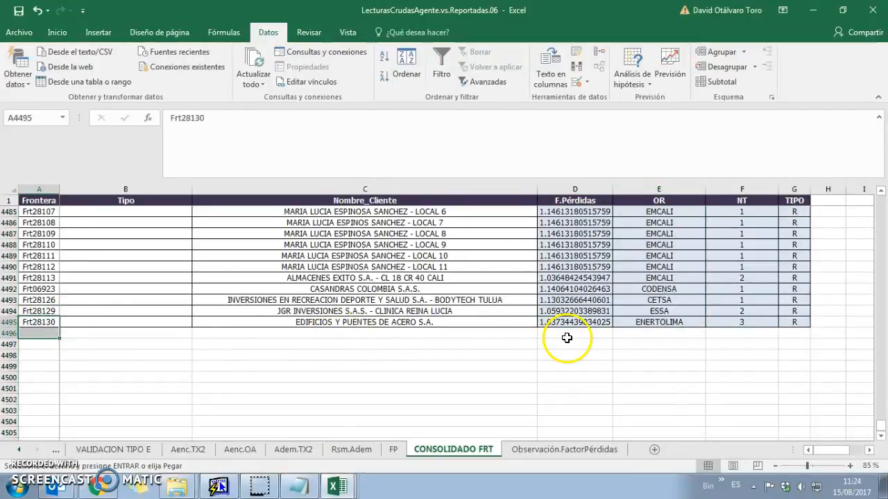
pyautogui.click(657, 332)
pyautogui.moveTo(697, 332); pyautogui.dragTo(736, 332)
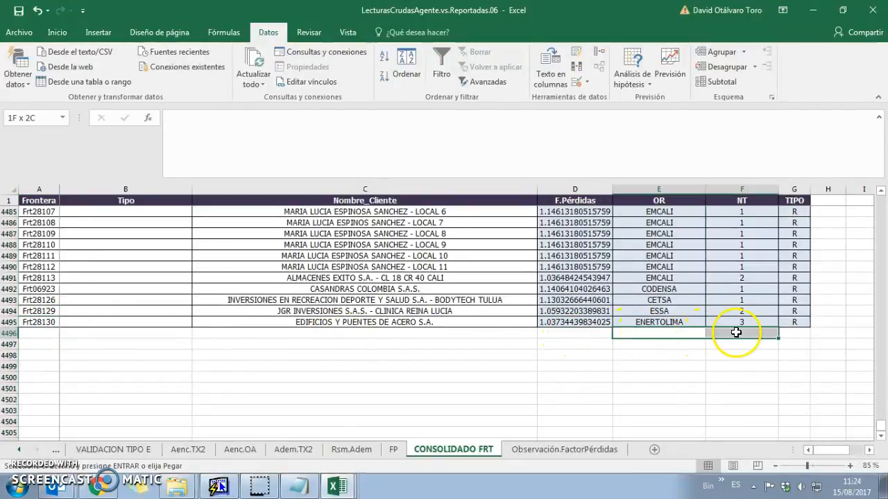
pyautogui.click(521, 323)
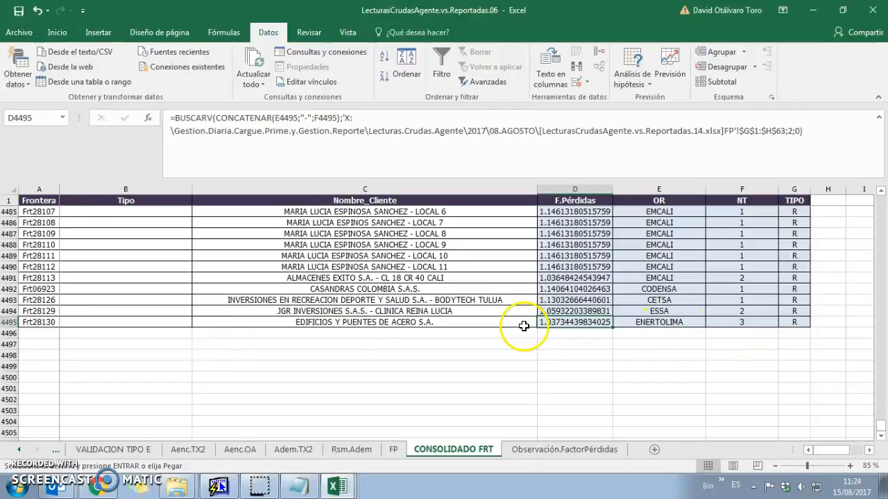
pyautogui.click(113, 450)
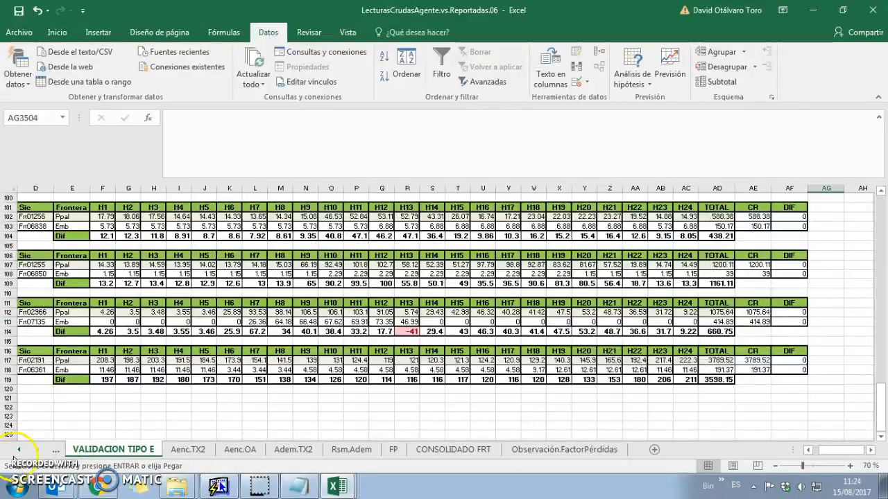
# On EnergiasSinReferirSTN.TX2, review the AJ–AL TX2-vs-AENC differences, including -7.41 for Frt28126
pyautogui.scroll(-2, 237, 395)
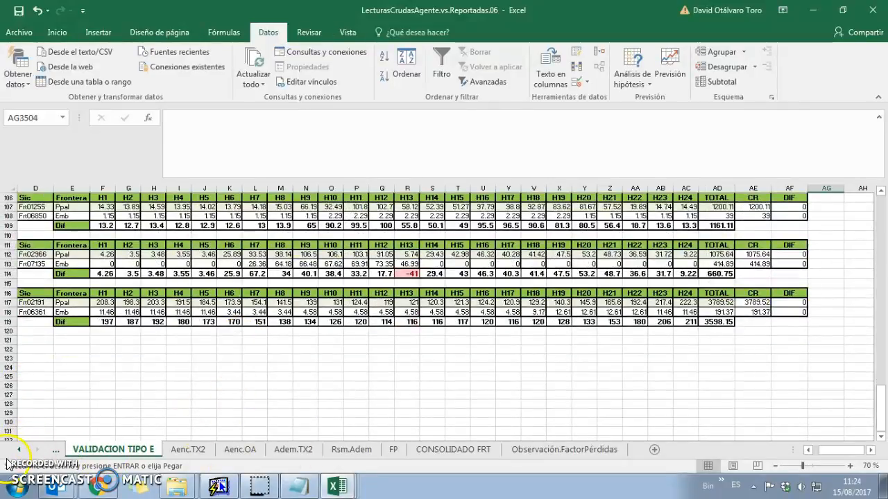
pyautogui.hotkey('ctrl', 'pageup')
pyautogui.hotkey('ctrl', 'pageup')
pyautogui.hotkey('ctrl', 'pagedown')
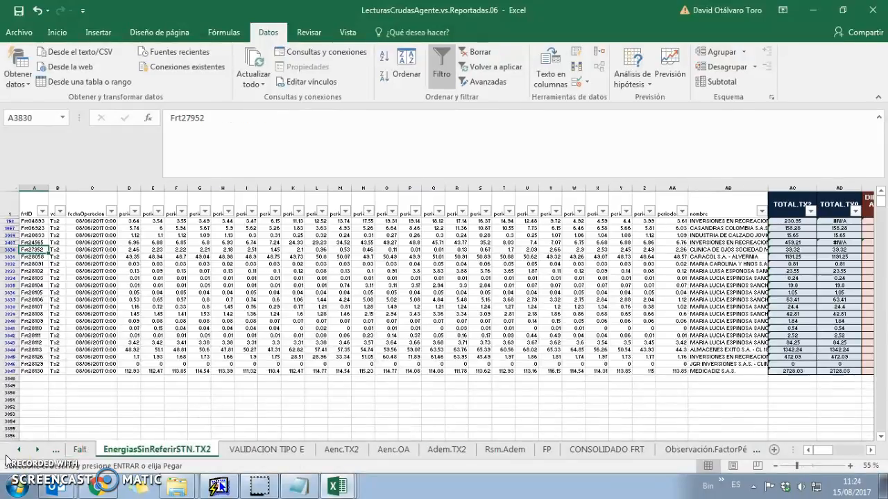
pyautogui.moveTo(223, 292); pyautogui.dragTo(875, 284)
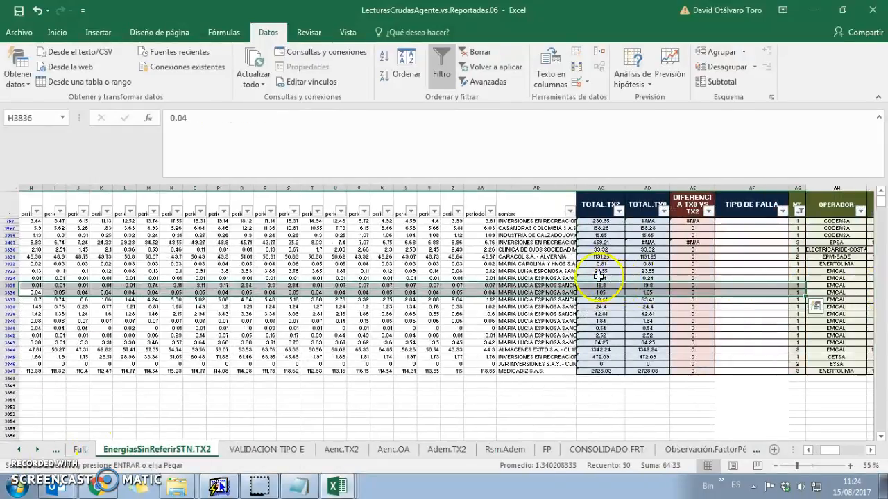
pyautogui.moveTo(515, 243); pyautogui.dragTo(876, 231)
pyautogui.click(768, 302)
pyautogui.moveTo(625, 234); pyautogui.dragTo(876, 243)
pyautogui.click(663, 315)
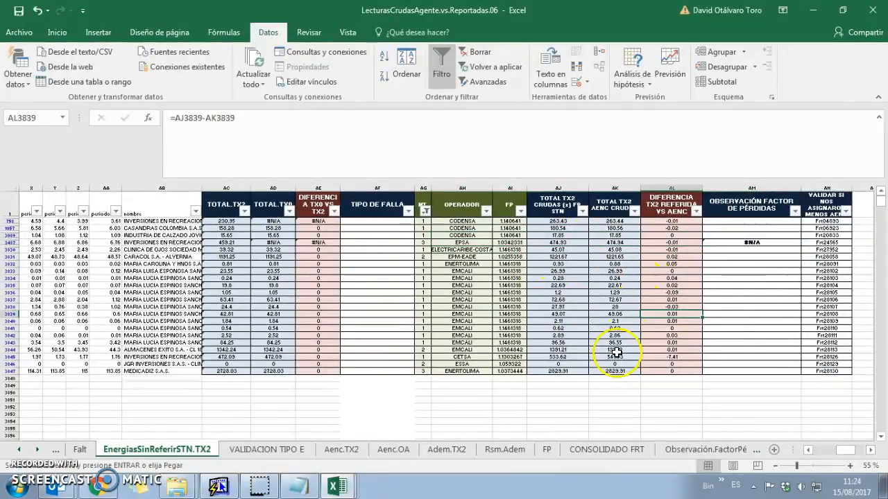
pyautogui.moveTo(688, 234); pyautogui.dragTo(673, 361)
pyautogui.click(673, 360)
pyautogui.moveTo(480, 349); pyautogui.dragTo(266, 356)
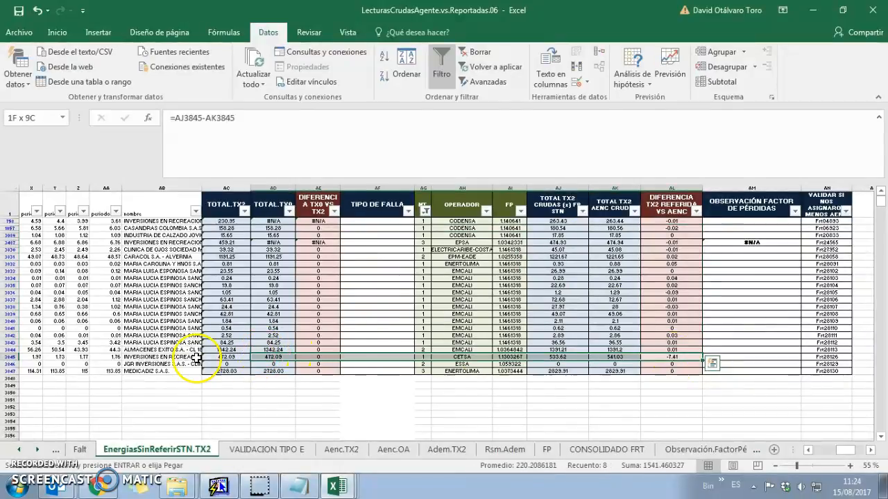